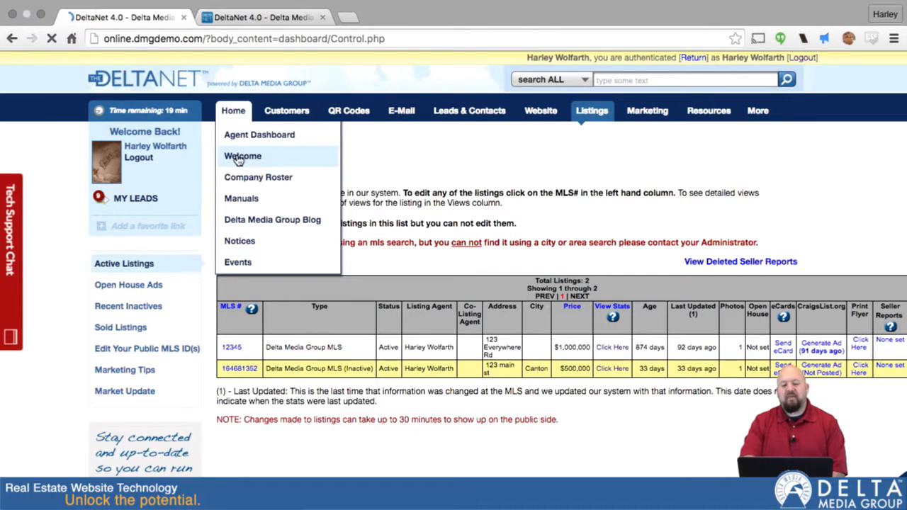
# Step: Open the Active Listings page from the agent dashboard
pyautogui.scroll(-5, 490, 261)
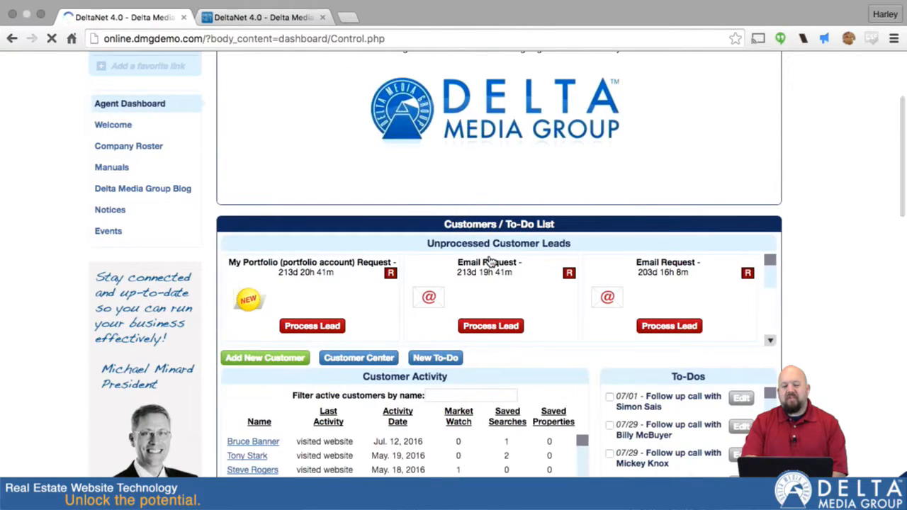
pyautogui.scroll(-2, 489, 241)
pyautogui.scroll(7, 581, 142)
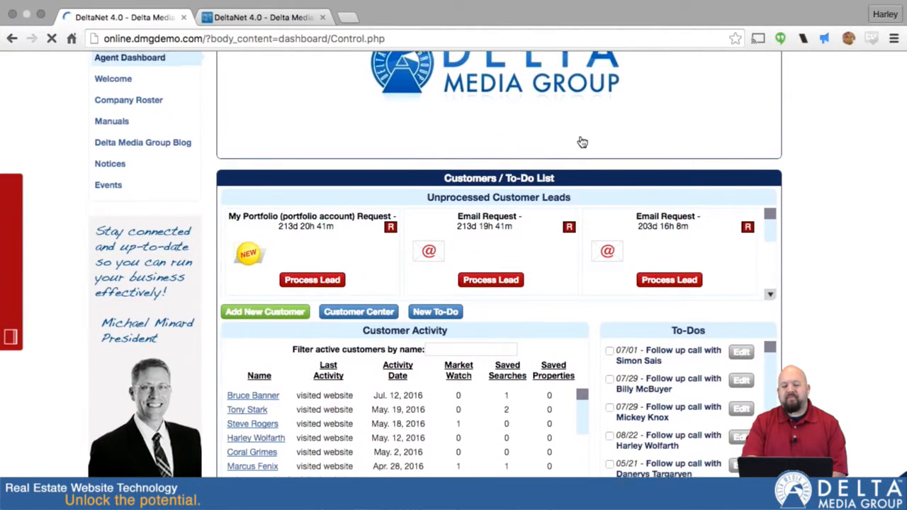
pyautogui.moveTo(590, 112)
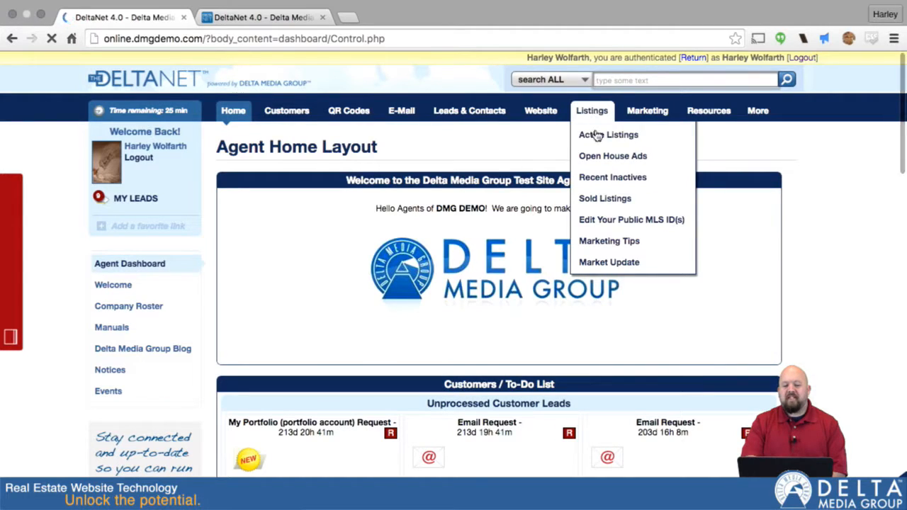
pyautogui.click(599, 138)
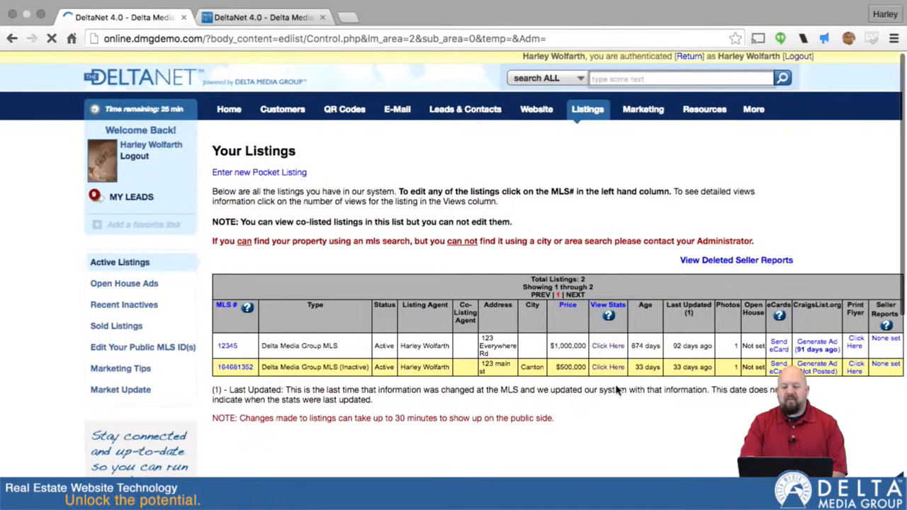
# Step: Examine the listings table, highlighting the type of the inactive 123 main st listing
pyautogui.scroll(-3, 516, 346)
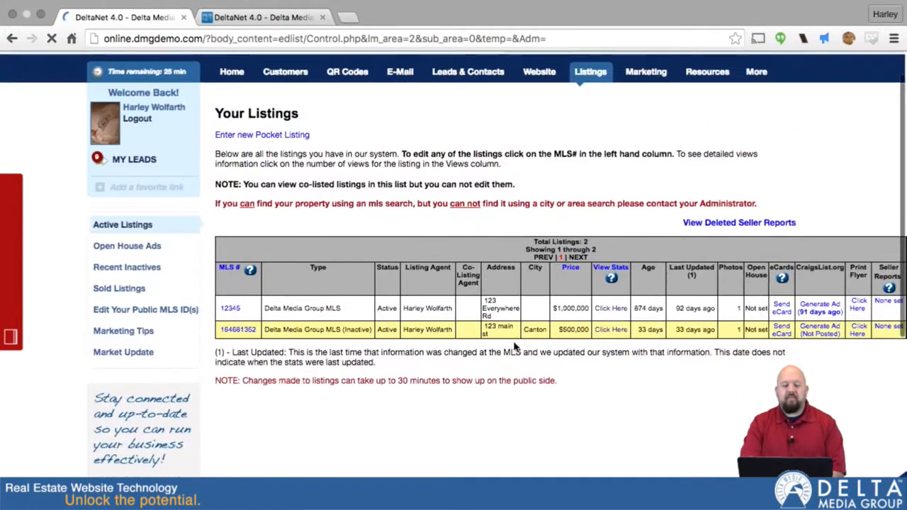
pyautogui.scroll(-4, 514, 344)
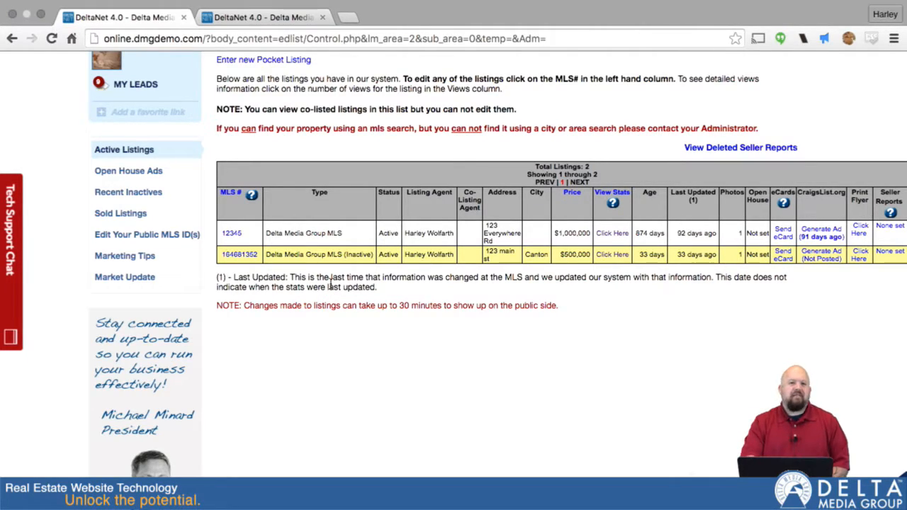
pyautogui.hscroll(1, 396, 254)
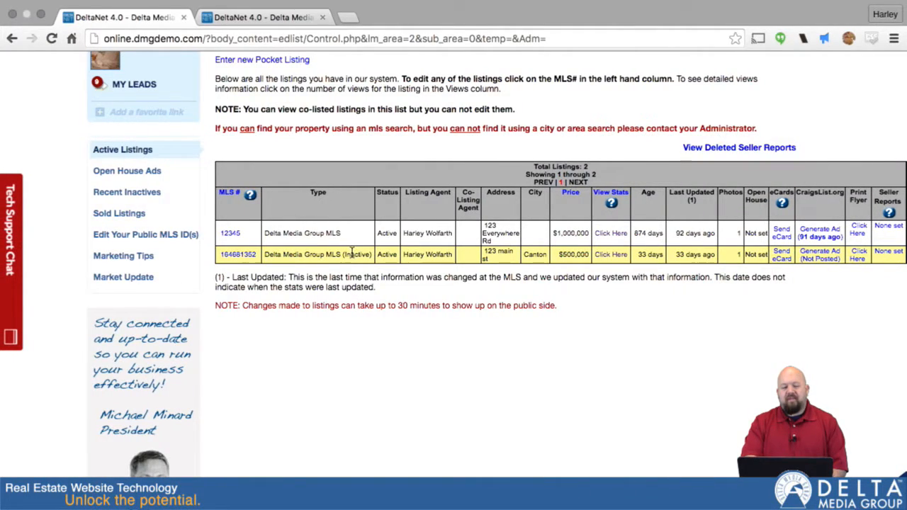
pyautogui.moveTo(267, 253); pyautogui.dragTo(369, 249)
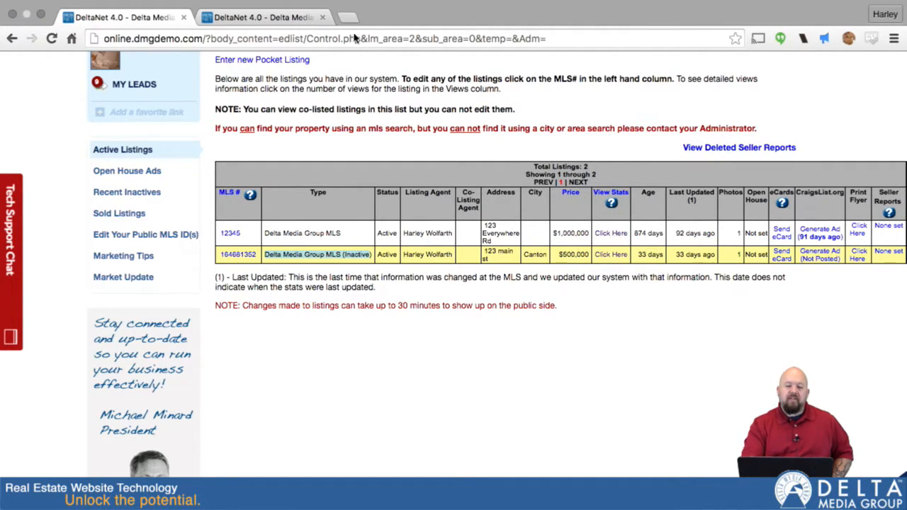
# Step: Review the weekly view statistics of the 123 Everywhere Rd listing in the second tab
pyautogui.click(268, 33)
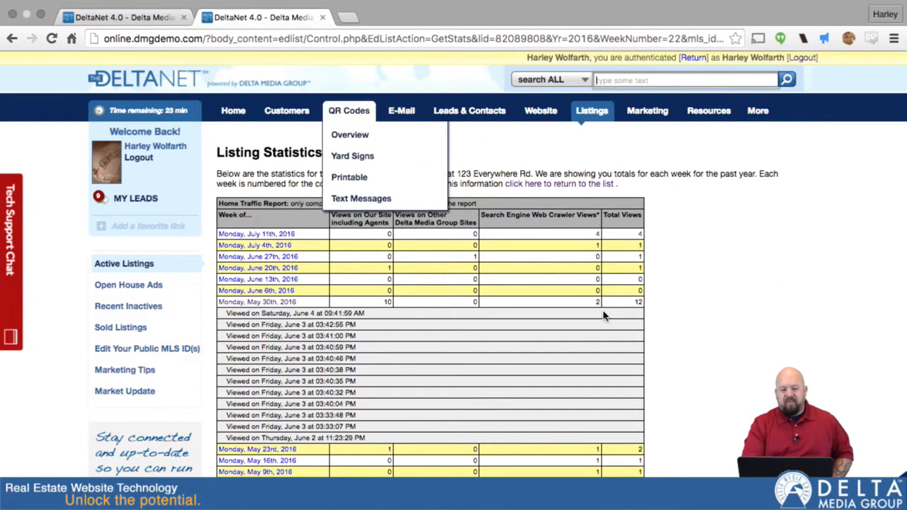
pyautogui.scroll(-3, 604, 316)
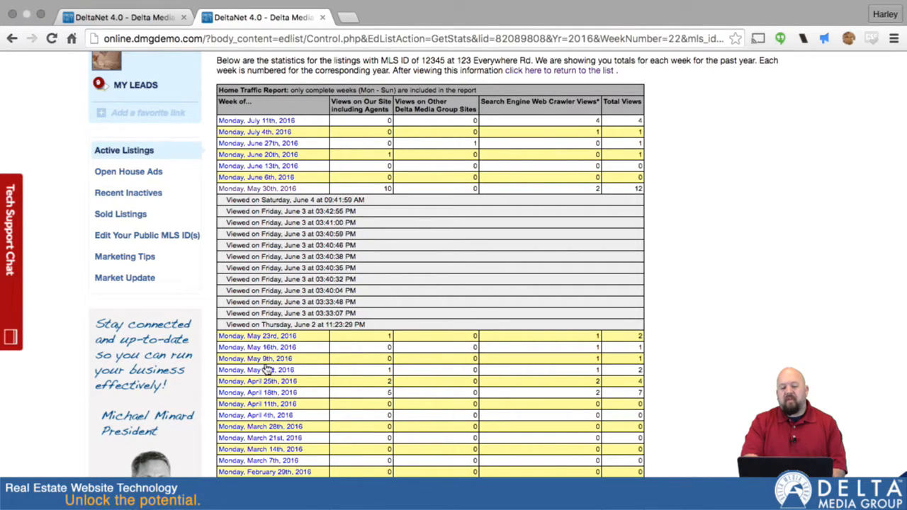
pyautogui.scroll(-10, 276, 423)
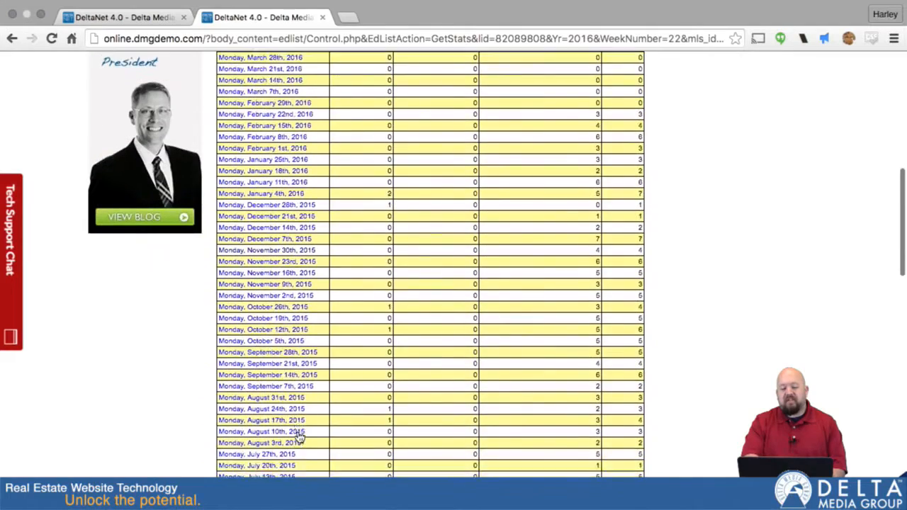
pyautogui.scroll(-5, 300, 436)
pyautogui.scroll(10, 300, 436)
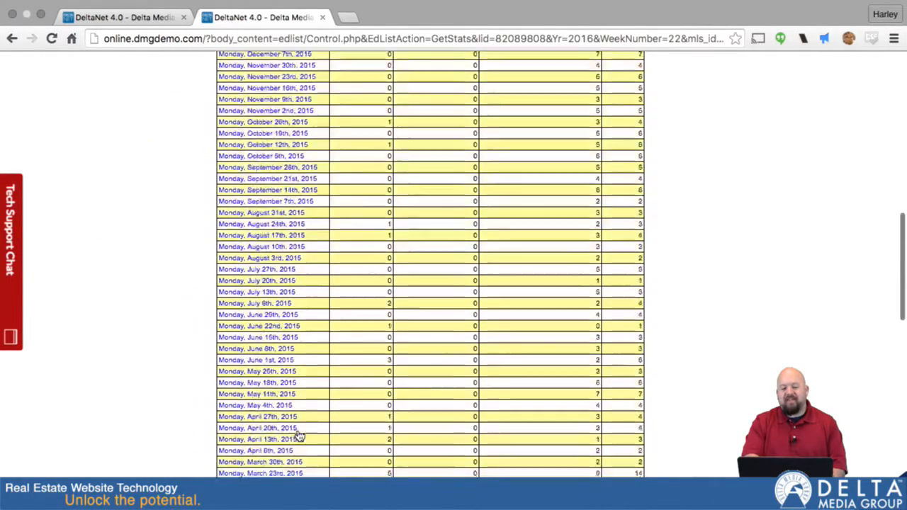
pyautogui.scroll(5, 300, 436)
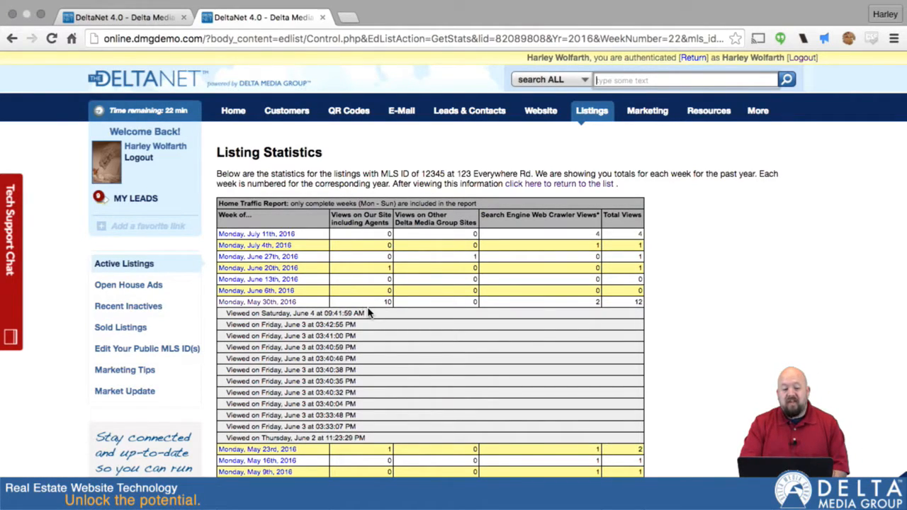
pyautogui.scroll(-2, 372, 326)
pyautogui.scroll(2, 376, 334)
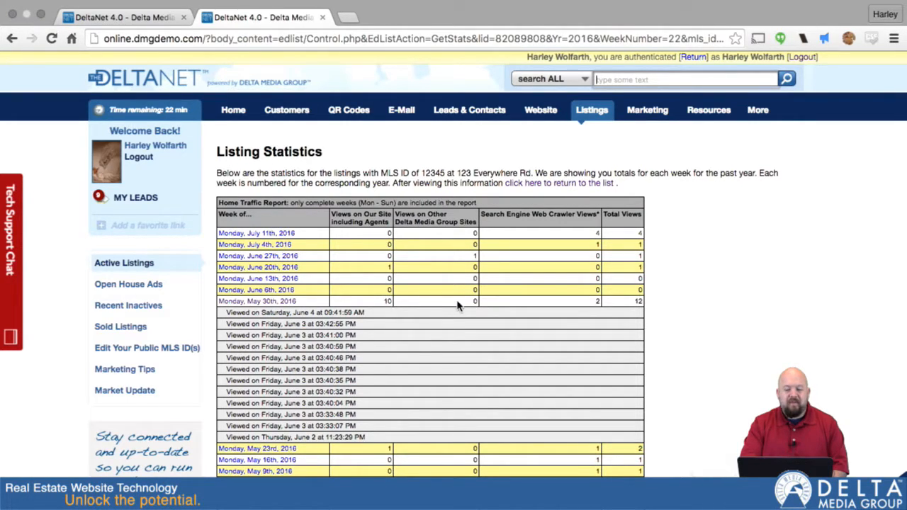
pyautogui.scroll(-5, 457, 305)
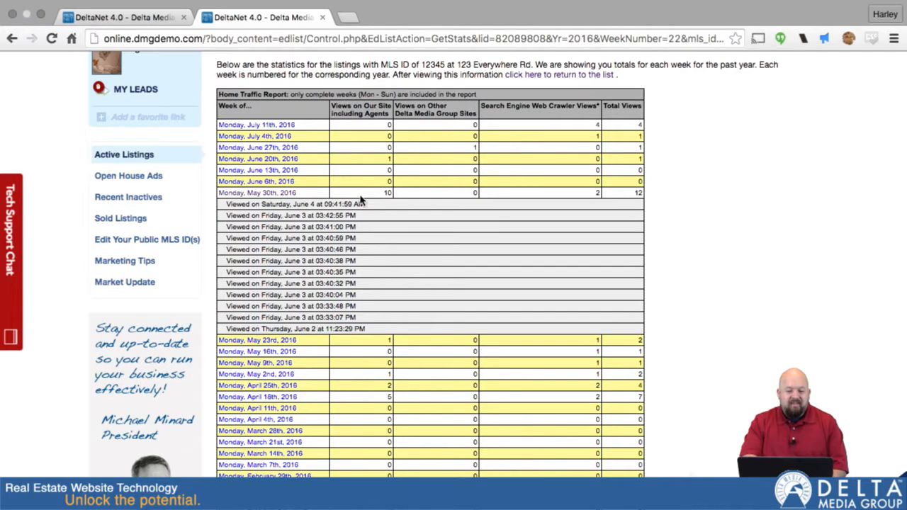
pyautogui.scroll(3, 354, 246)
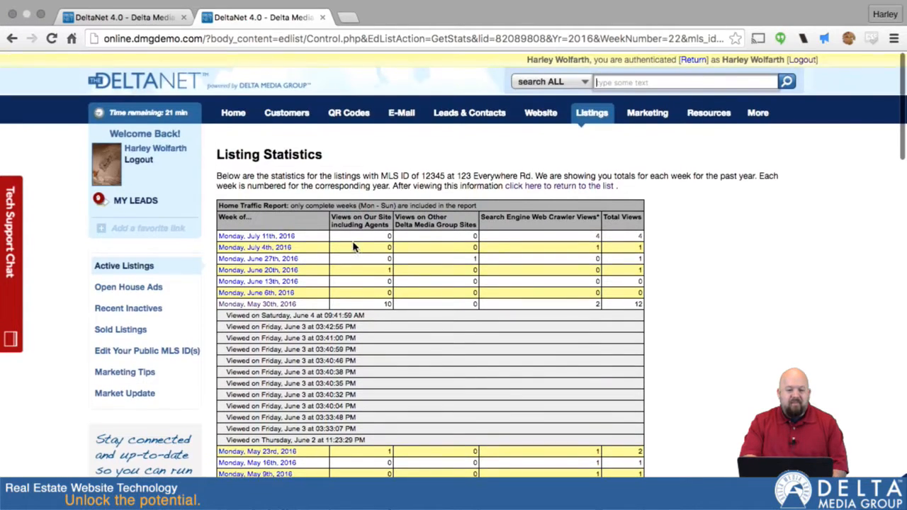
# Step: Return to the listings tab and start sending an e-card for the 123 Everywhere Rd listing
pyautogui.click(138, 19)
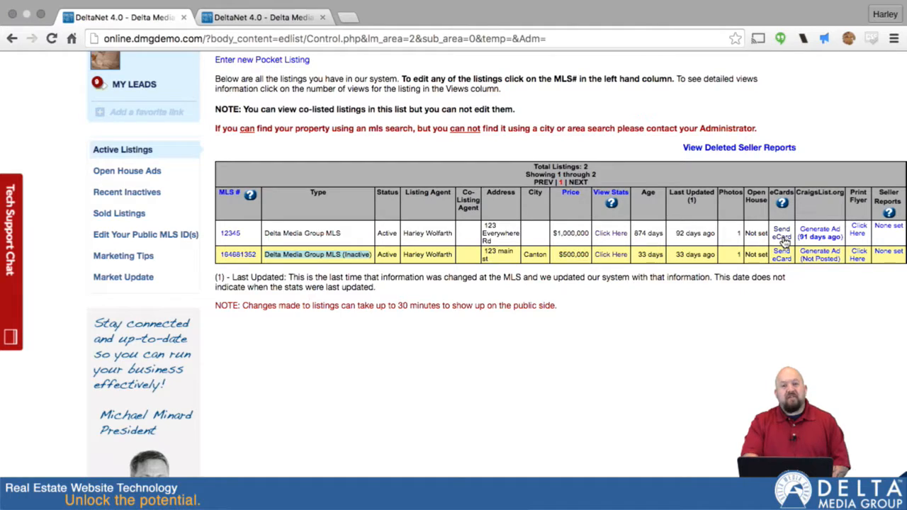
pyautogui.scroll(3, 783, 241)
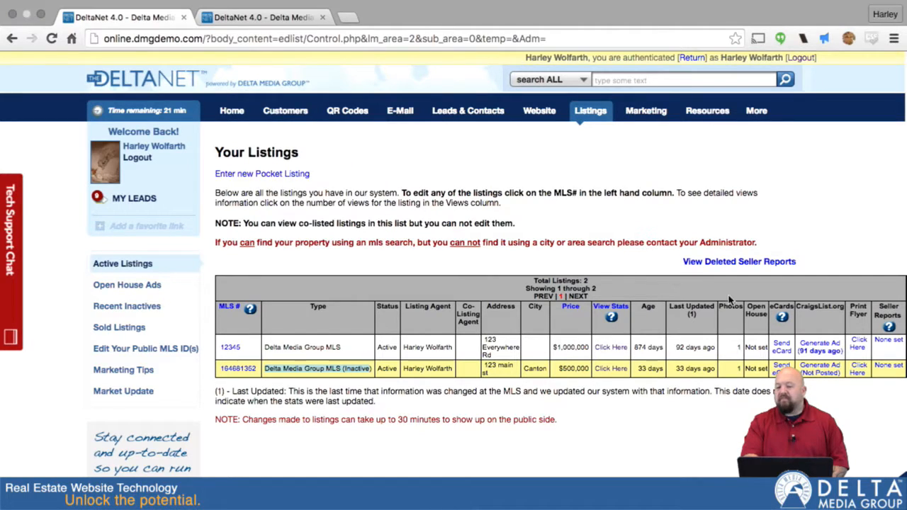
pyautogui.click(783, 354)
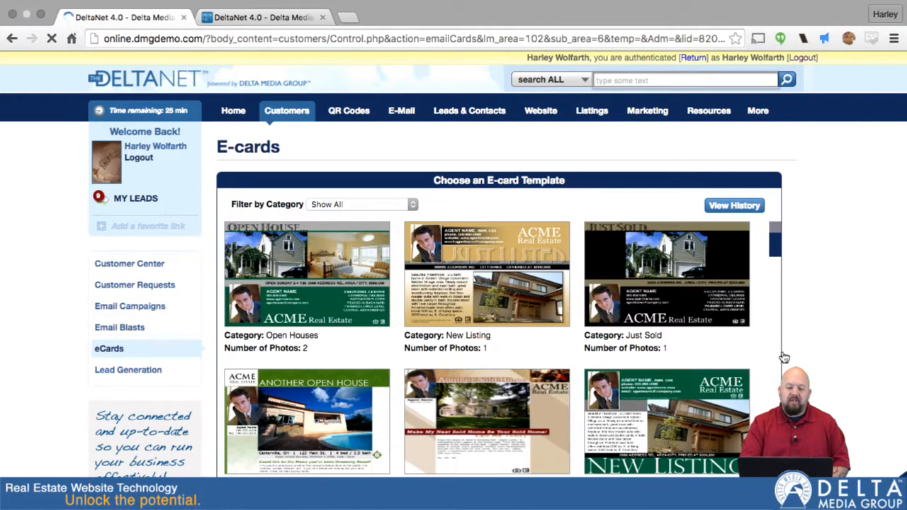
# Step: Choose the green New Listing e-card template and open its preview
pyautogui.scroll(-3, 783, 356)
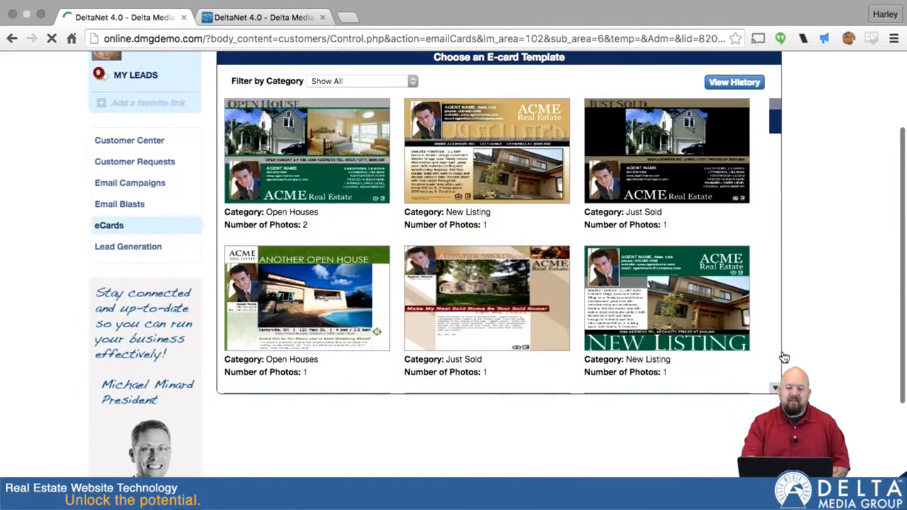
pyautogui.click(646, 298)
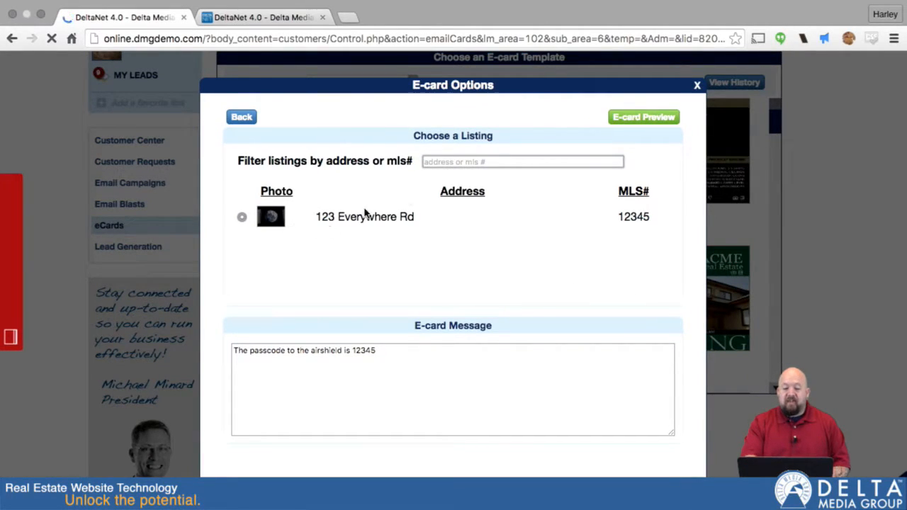
pyautogui.click(640, 117)
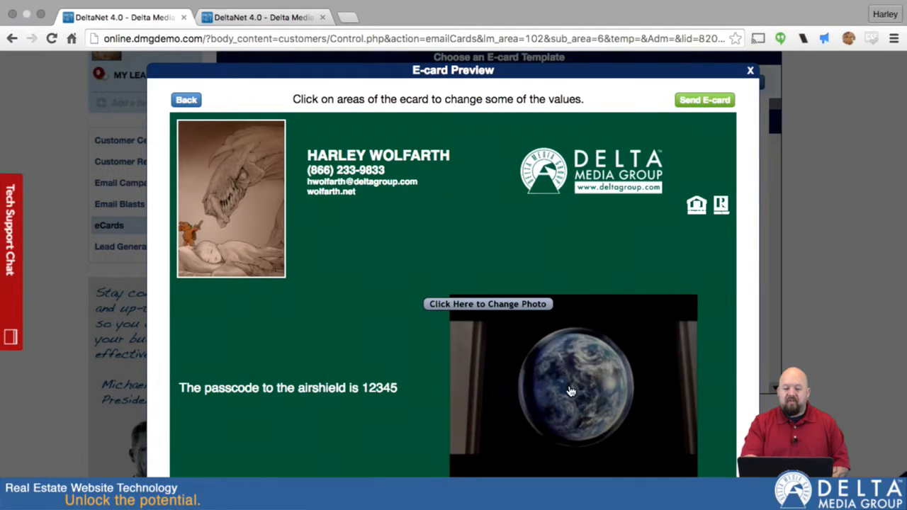
# Step: Inspect the e-card preview, opening and closing the agent phone and comment editors
pyautogui.scroll(-3, 571, 392)
pyautogui.scroll(3, 571, 391)
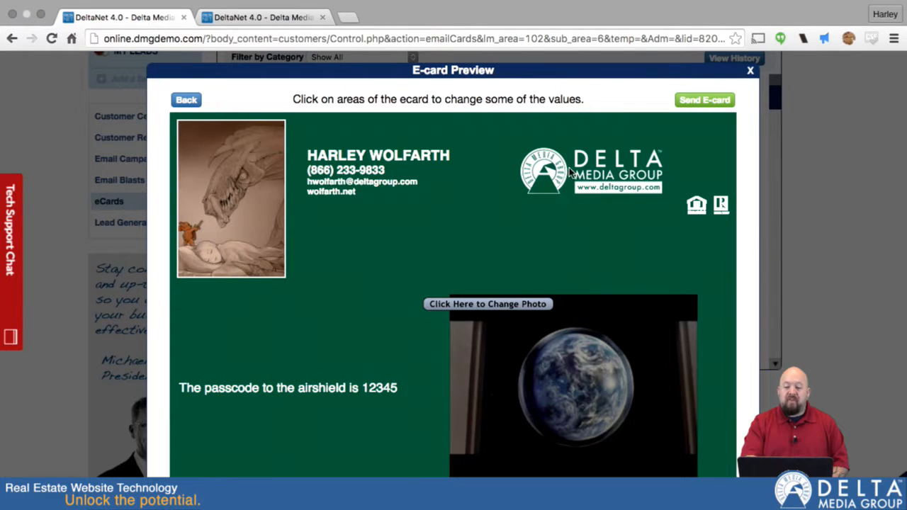
pyautogui.scroll(-3, 401, 318)
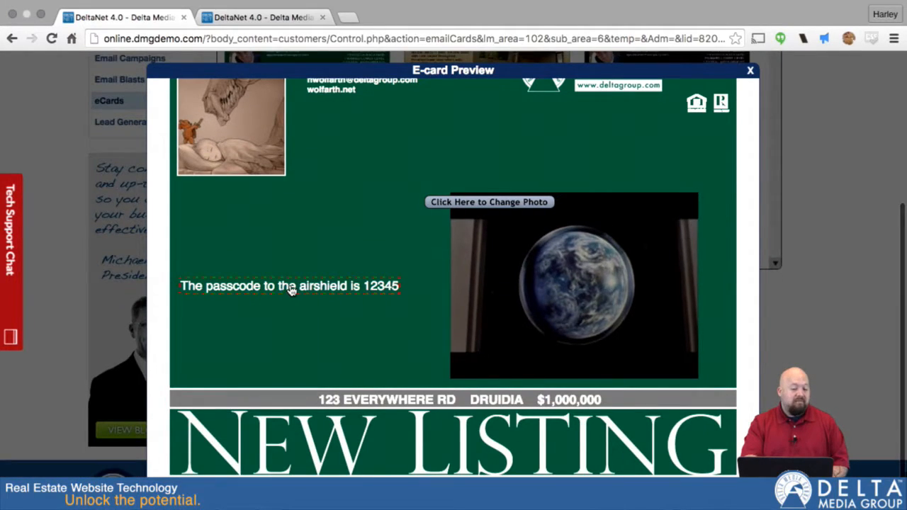
pyautogui.scroll(3, 319, 150)
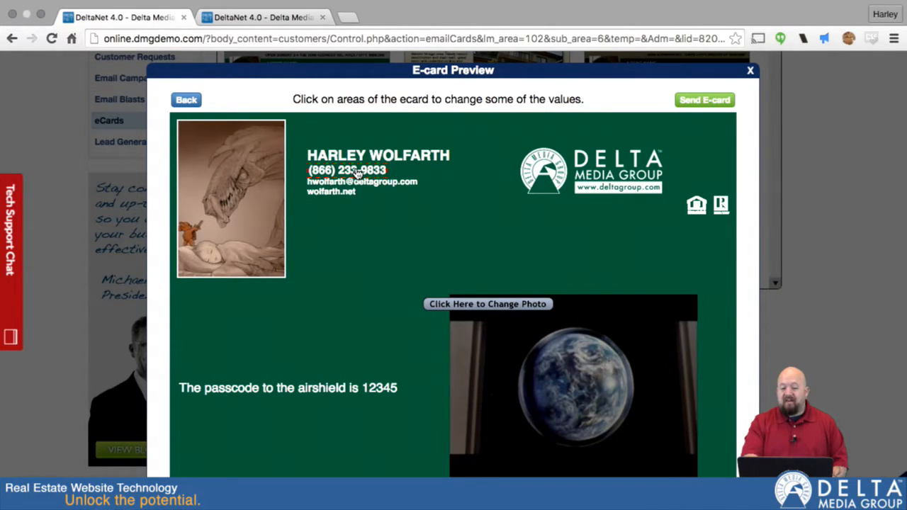
pyautogui.click(325, 172)
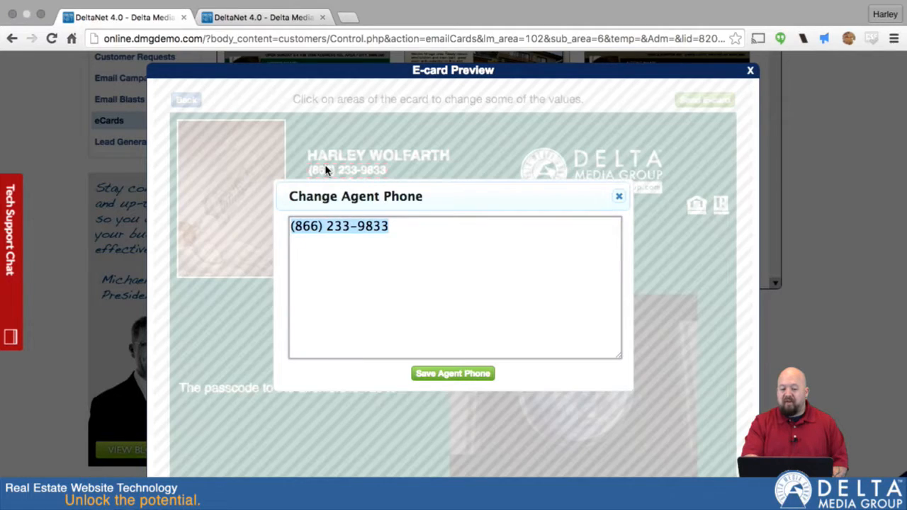
pyautogui.click(619, 196)
pyautogui.click(288, 392)
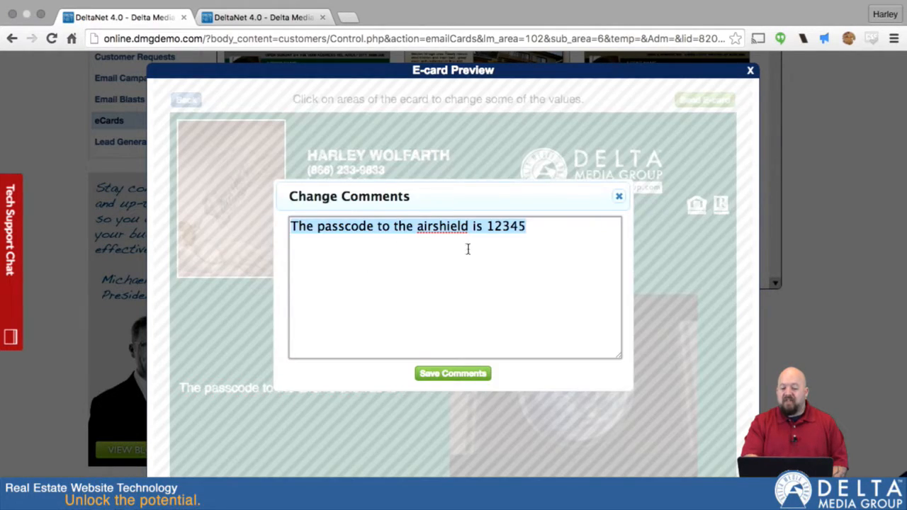
pyautogui.click(619, 196)
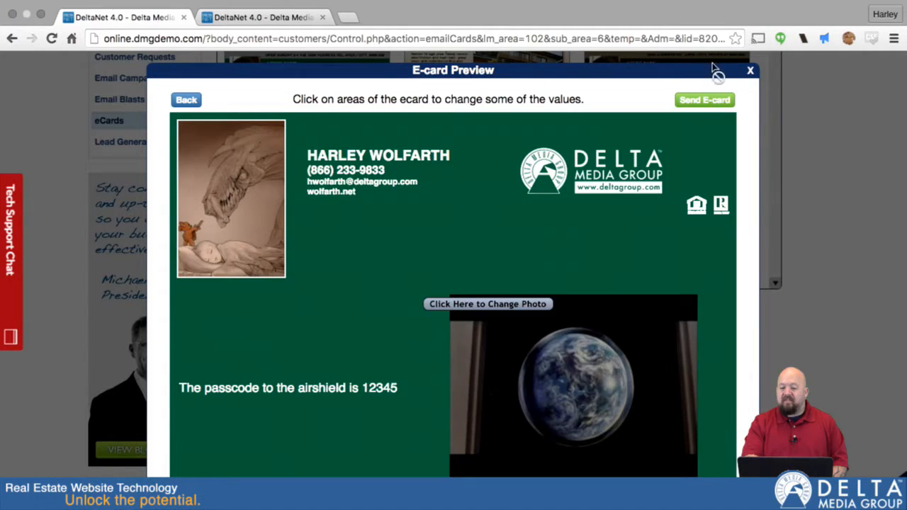
# Step: Review the Send E-card dialog's subject, send date, groups and recipient fields, and close it
pyautogui.scroll(-3, 653, 221)
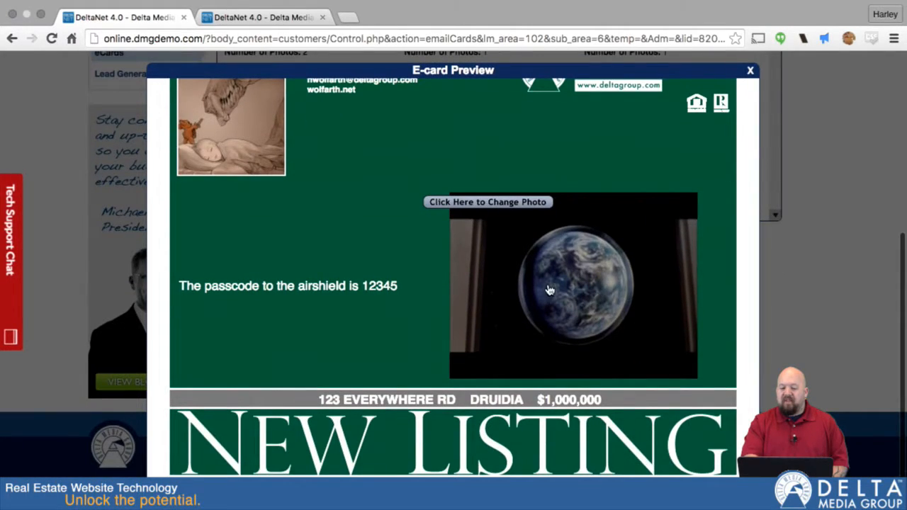
pyautogui.scroll(3, 556, 273)
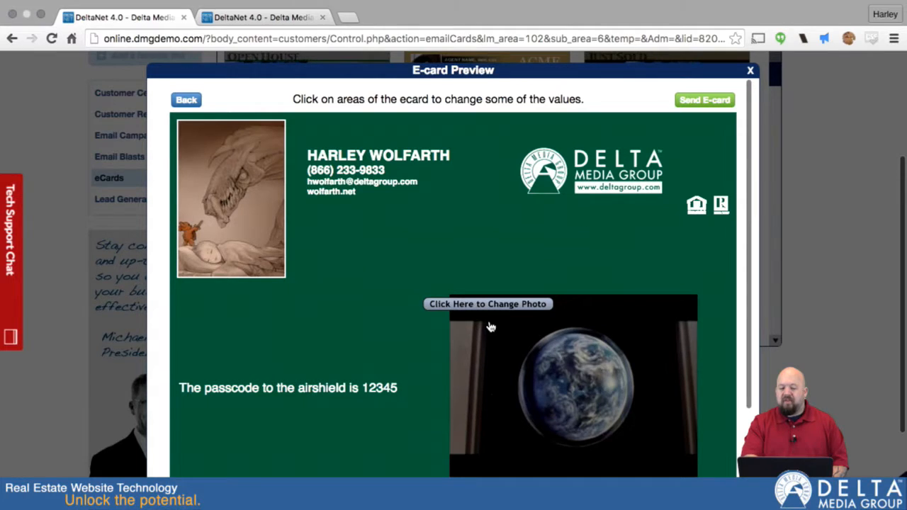
pyautogui.click(700, 103)
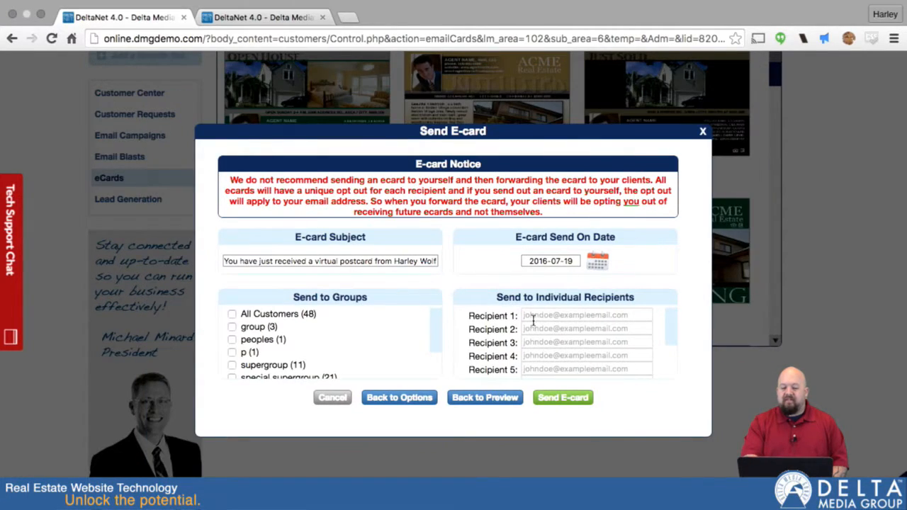
pyautogui.click(539, 318)
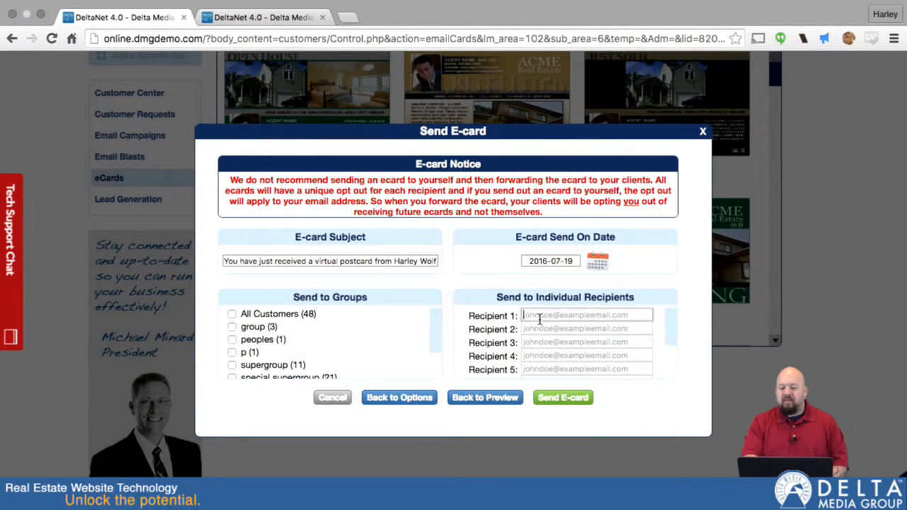
pyautogui.click(539, 326)
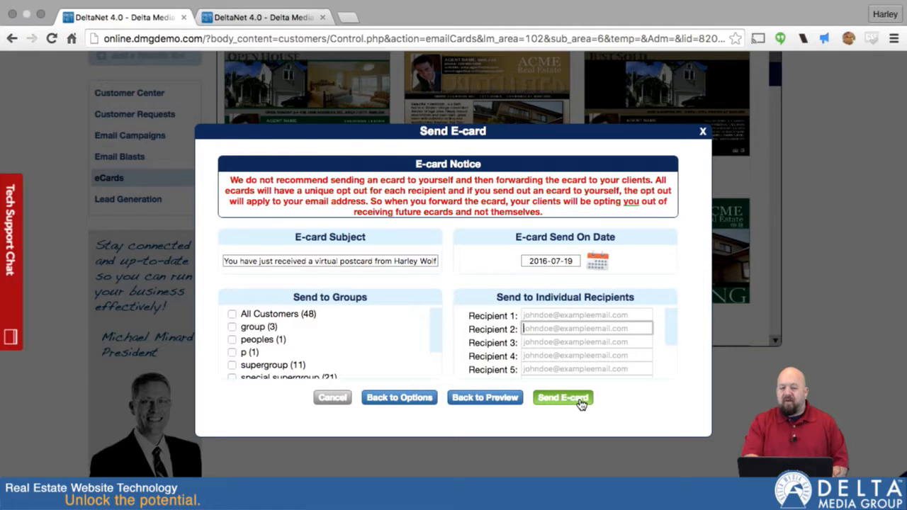
pyautogui.click(701, 133)
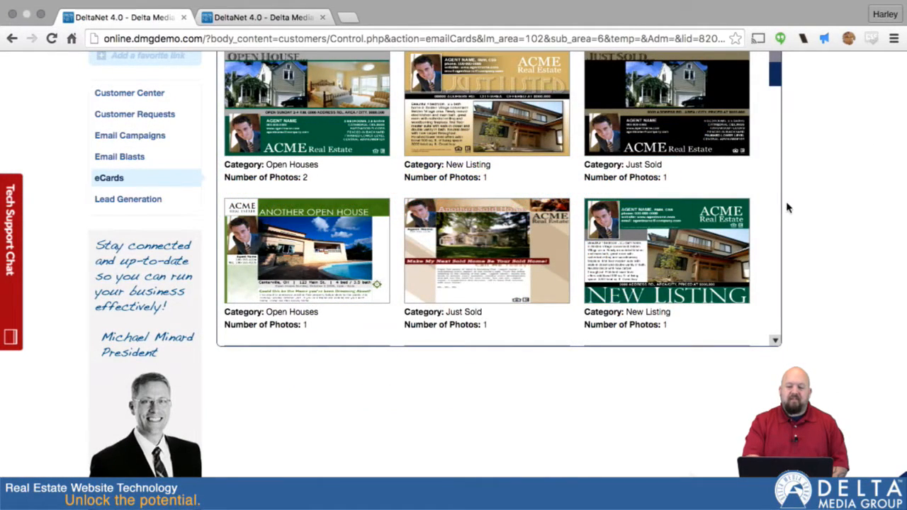
# Step: Return to Active Listings and open the Craigslist ad generator for the 123 Everywhere Rd listing
pyautogui.scroll(3, 787, 207)
pyautogui.moveTo(589, 111)
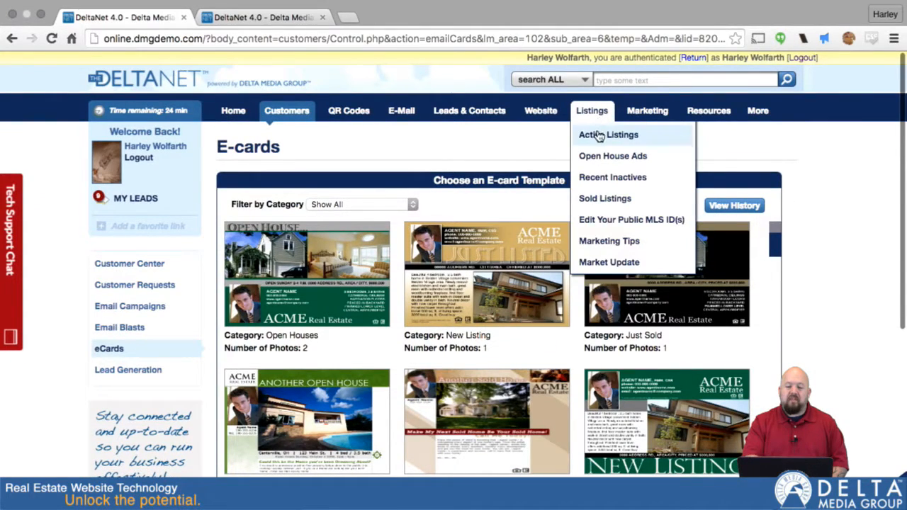
pyautogui.click(598, 135)
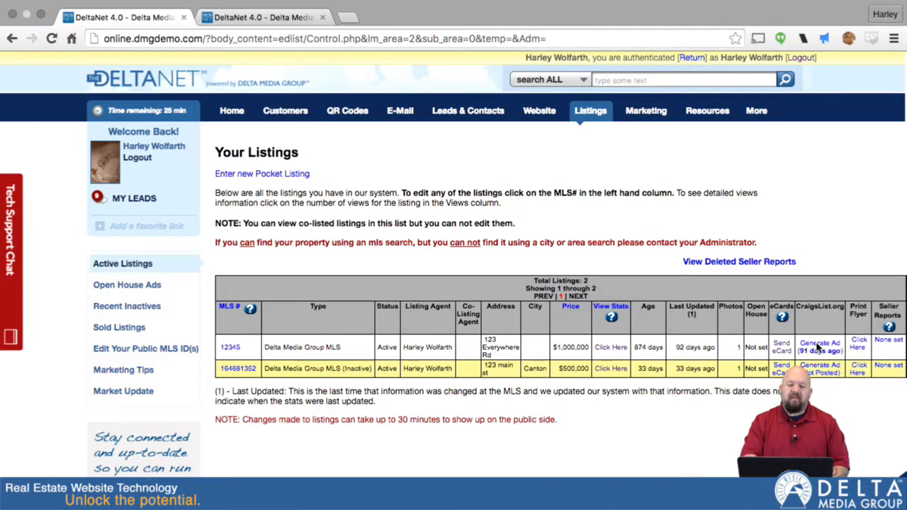
pyautogui.click(820, 347)
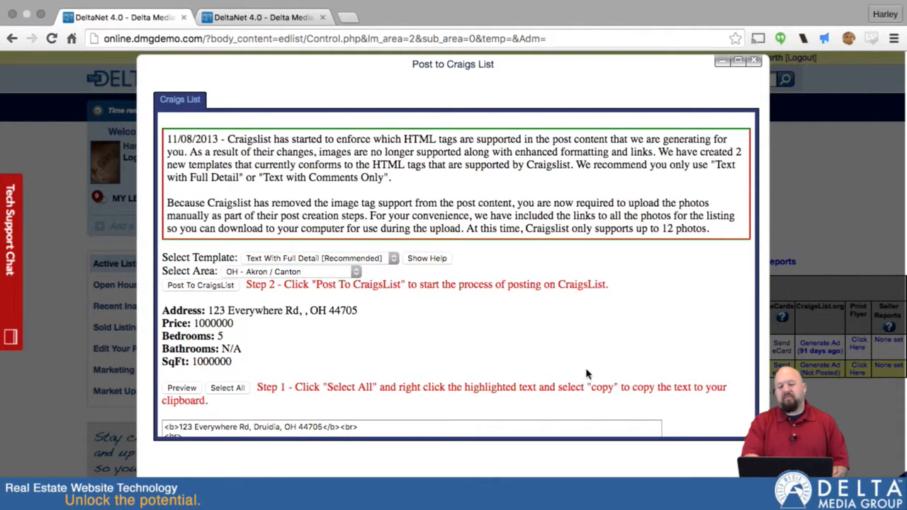
# Step: Scroll through the generated Craigslist post content and photos for the listing
pyautogui.scroll(-6, 588, 375)
pyautogui.scroll(-10, 719, 373)
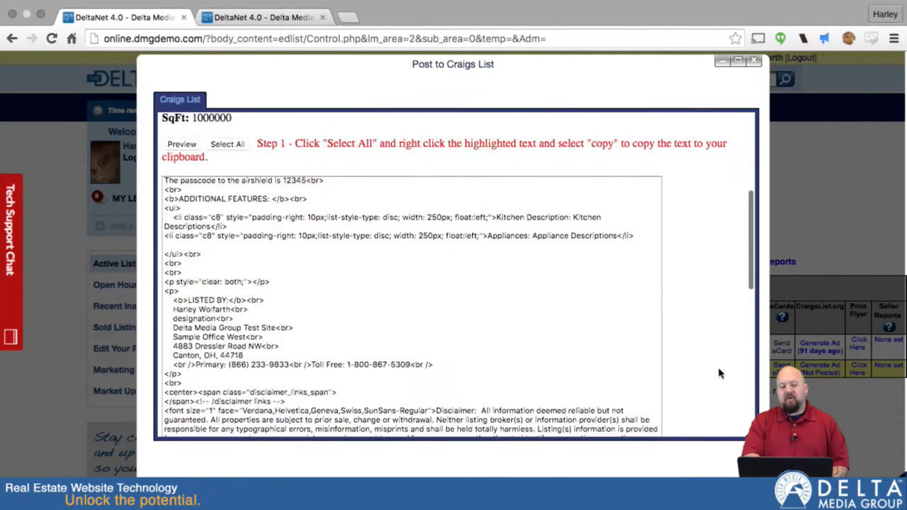
pyautogui.scroll(-5, 719, 374)
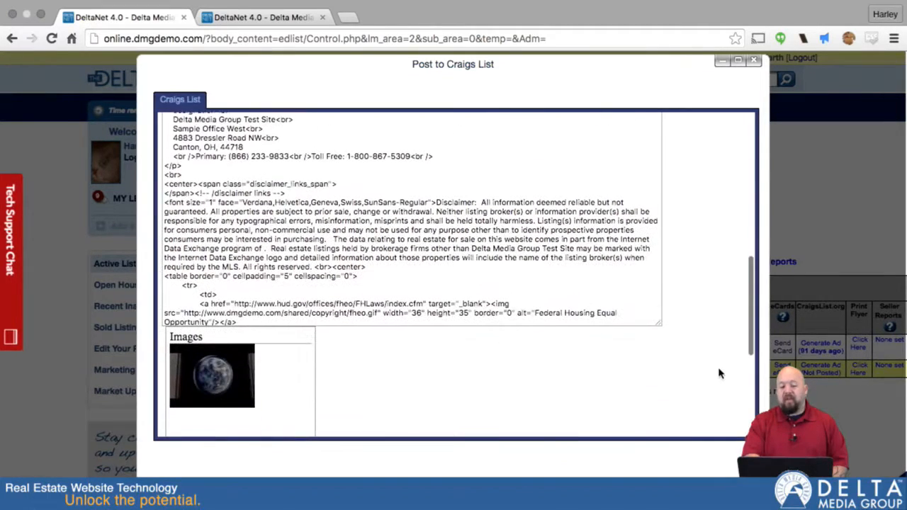
pyautogui.scroll(10, 719, 374)
pyautogui.scroll(2, 719, 374)
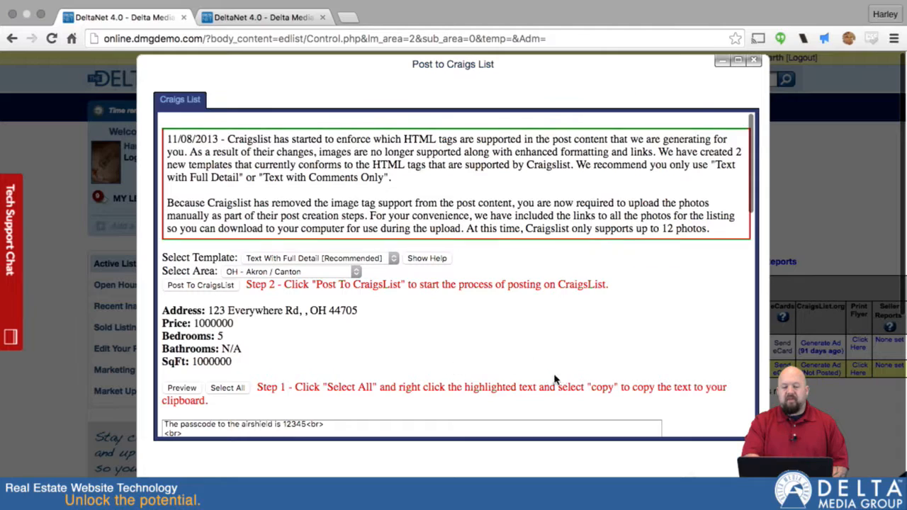
pyautogui.scroll(-2, 704, 356)
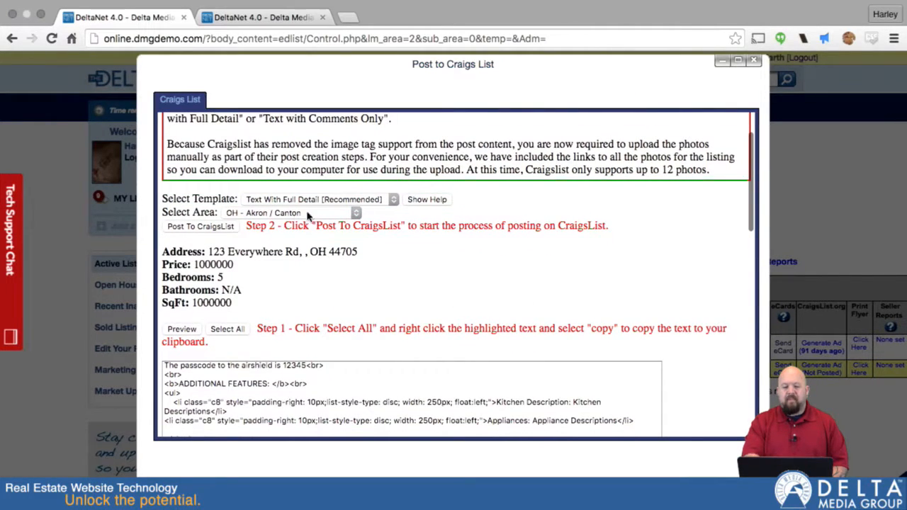
# Step: Review the template and area choices, keeping Text With Full Detail [Recommended] and OH - Akron / Canton
pyautogui.click(394, 201)
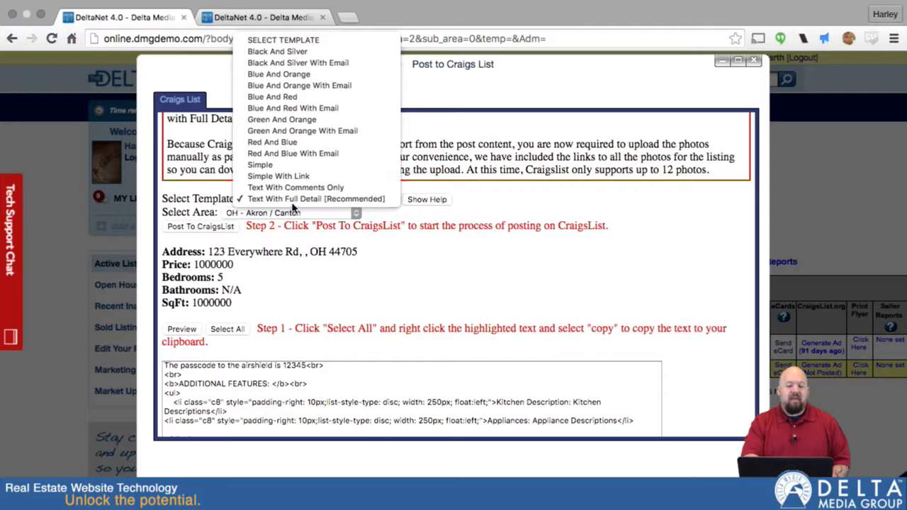
pyautogui.click(289, 199)
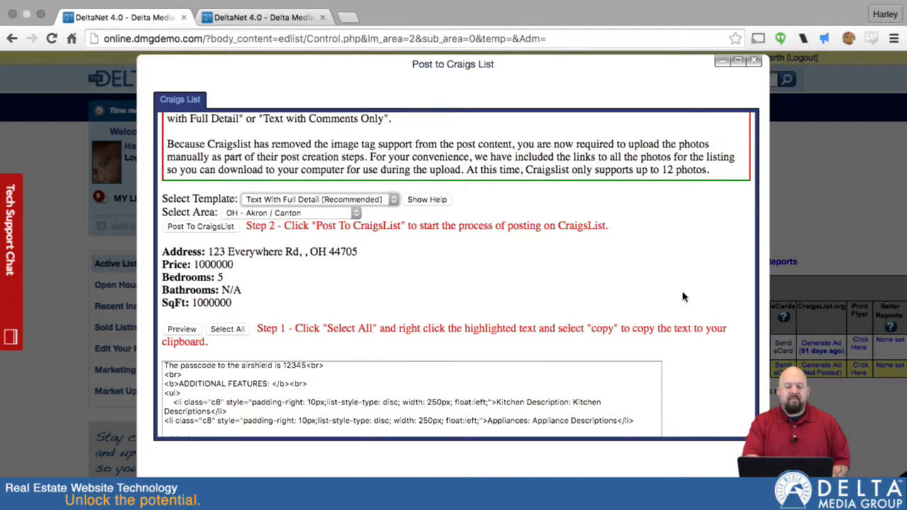
pyautogui.scroll(-4, 694, 306)
pyautogui.scroll(4, 694, 306)
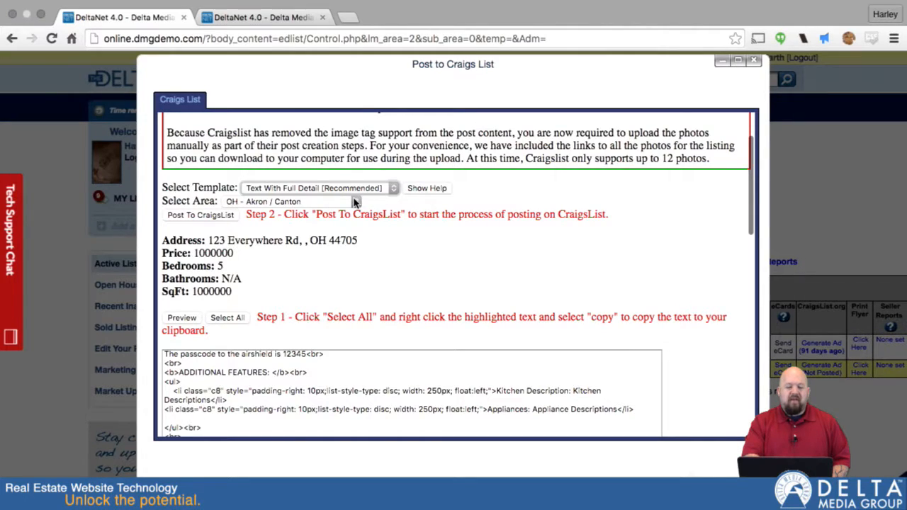
pyautogui.click(355, 202)
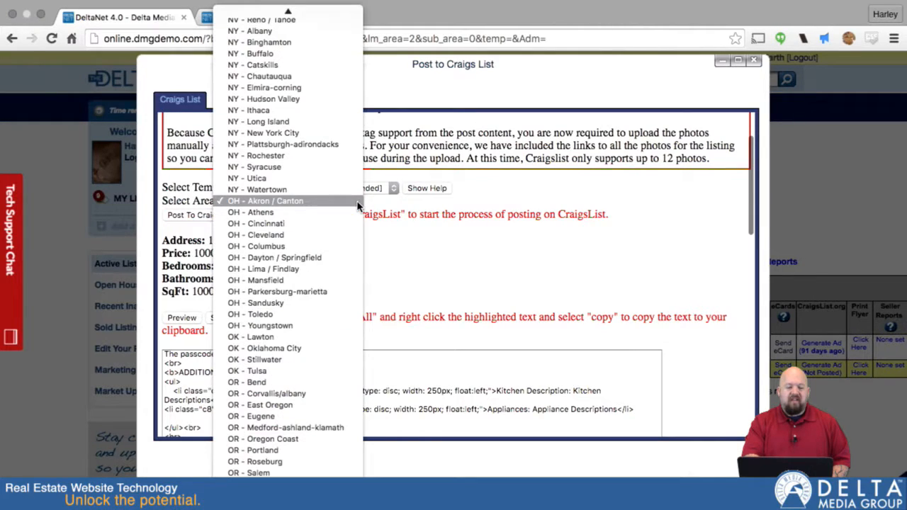
pyautogui.click(321, 203)
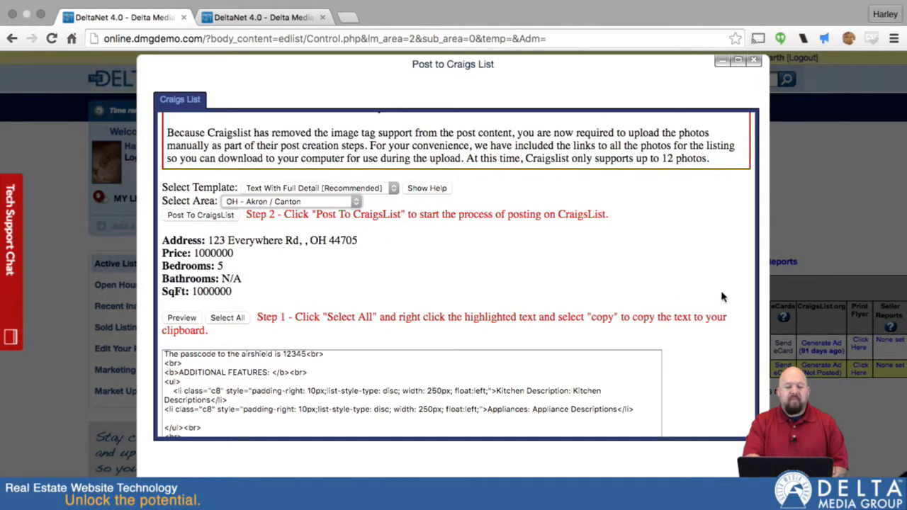
# Step: Select all of the listing's generated post text so it can be copied
pyautogui.scroll(-5, 723, 299)
pyautogui.click(260, 247)
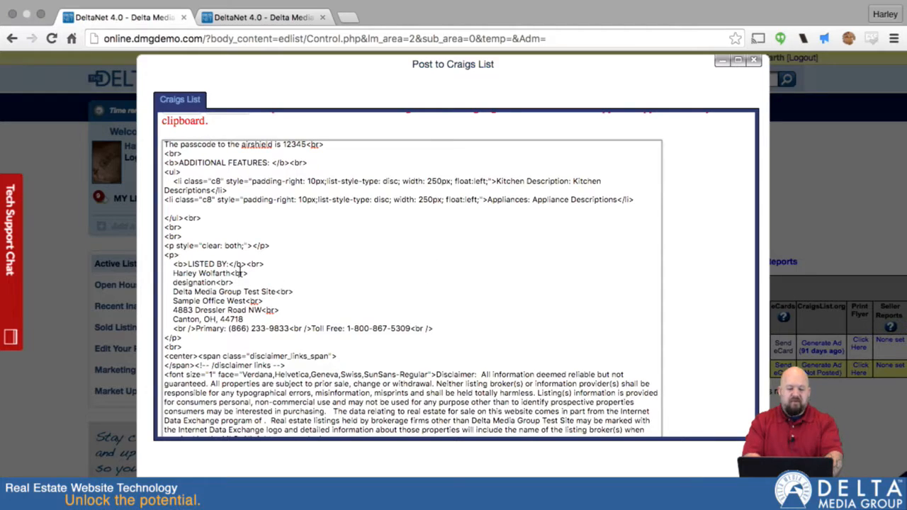
pyautogui.rightClick(240, 275)
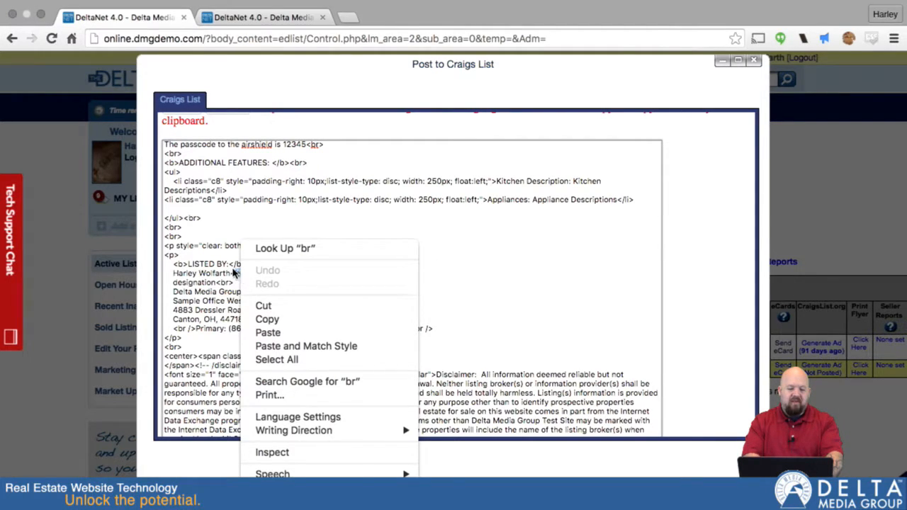
pyautogui.click(222, 259)
pyautogui.press('super+a')
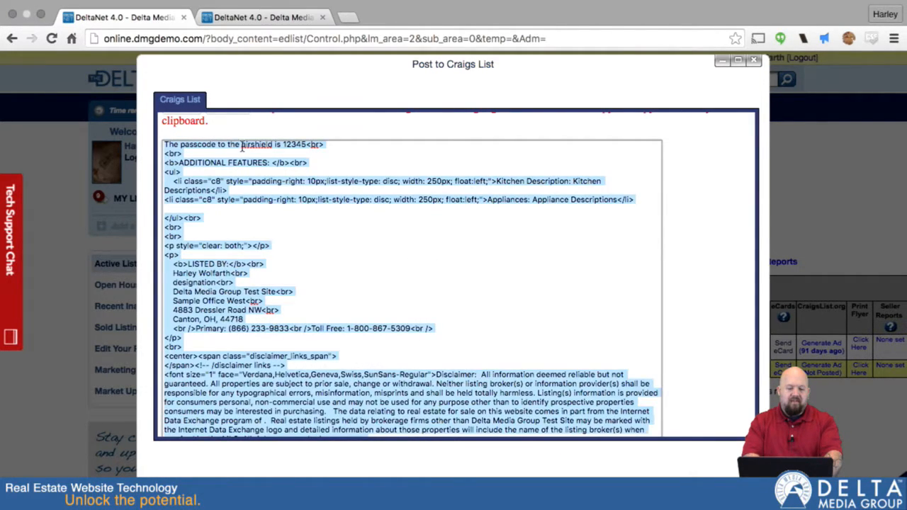
pyautogui.scroll(10, 242, 145)
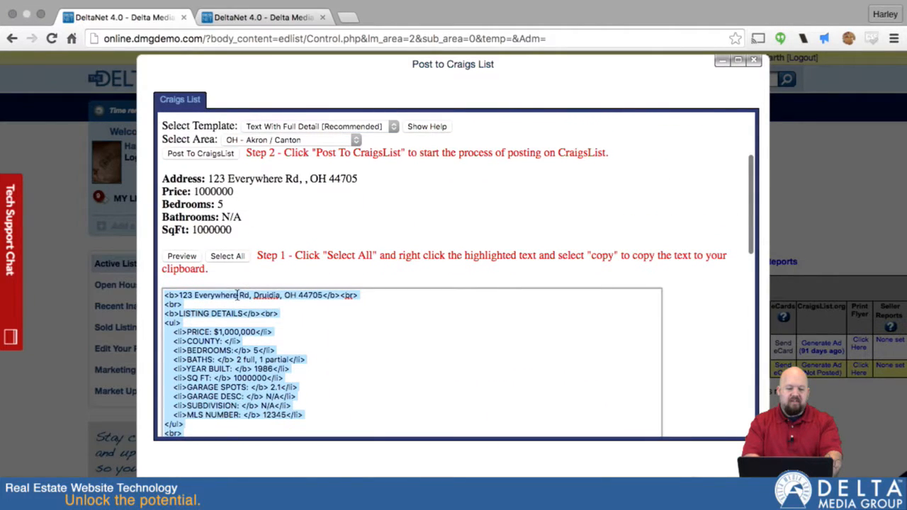
pyautogui.click(225, 256)
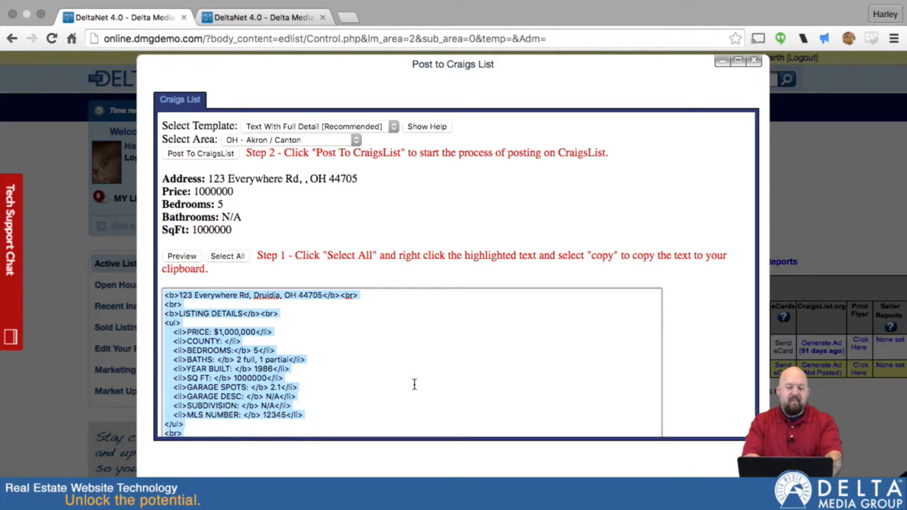
# Step: Post the listing to Craigslist, opening the Akron / Canton Craigslist site in a new tab
pyautogui.scroll(-2, 424, 277)
pyautogui.scroll(5, 421, 269)
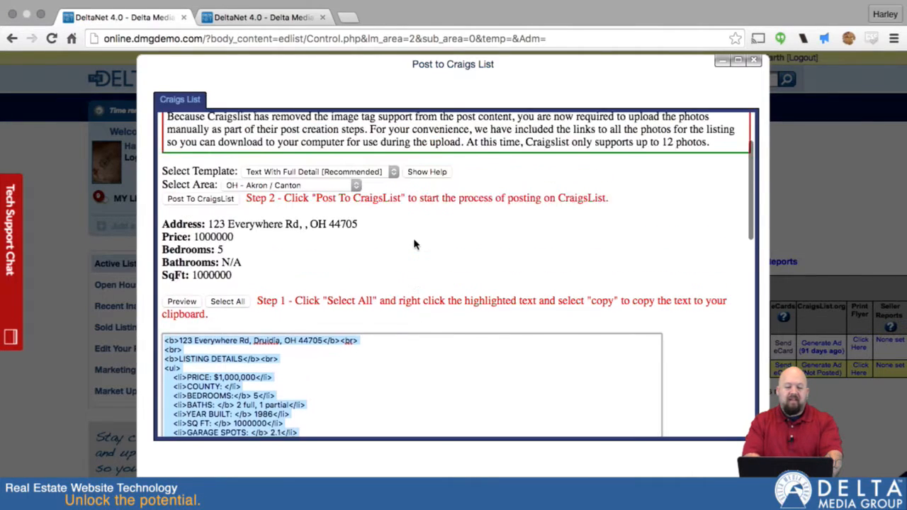
pyautogui.scroll(2, 414, 244)
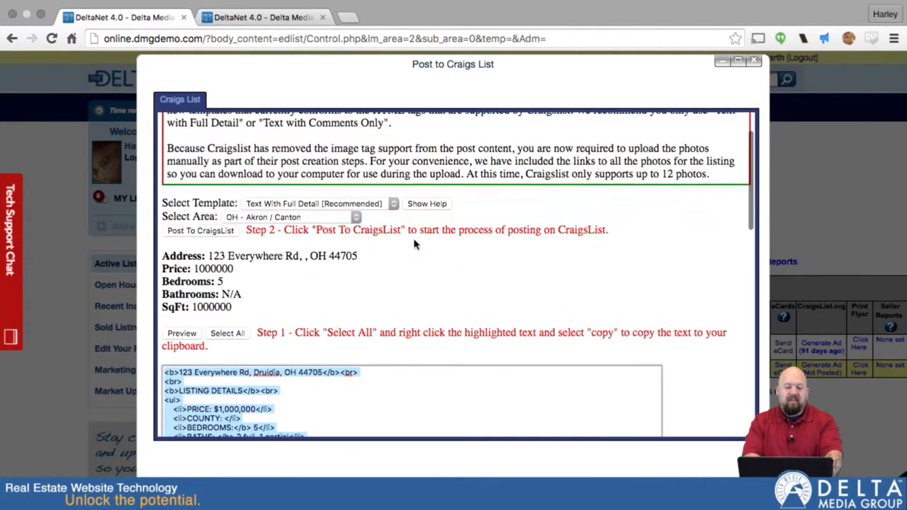
pyautogui.click(205, 232)
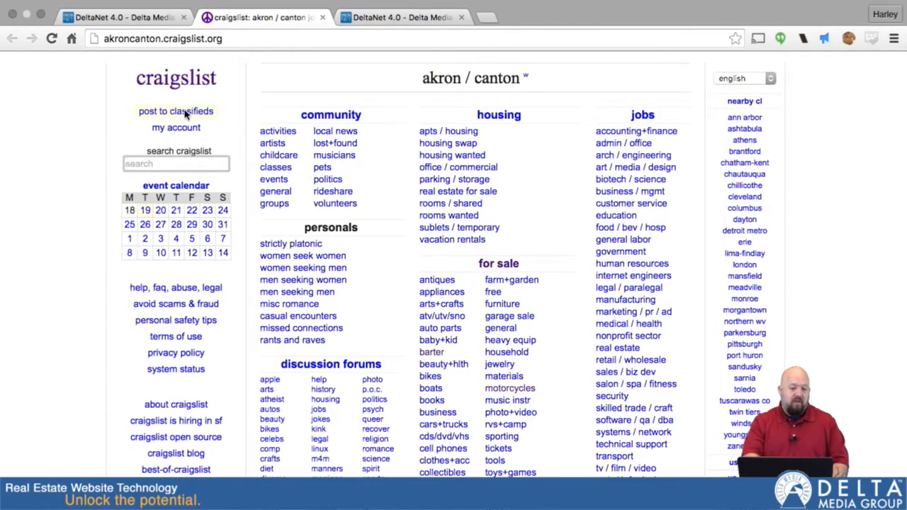
# Step: Return to the DeltaNet tab and highlight the listing's square footage and price values
pyautogui.click(140, 19)
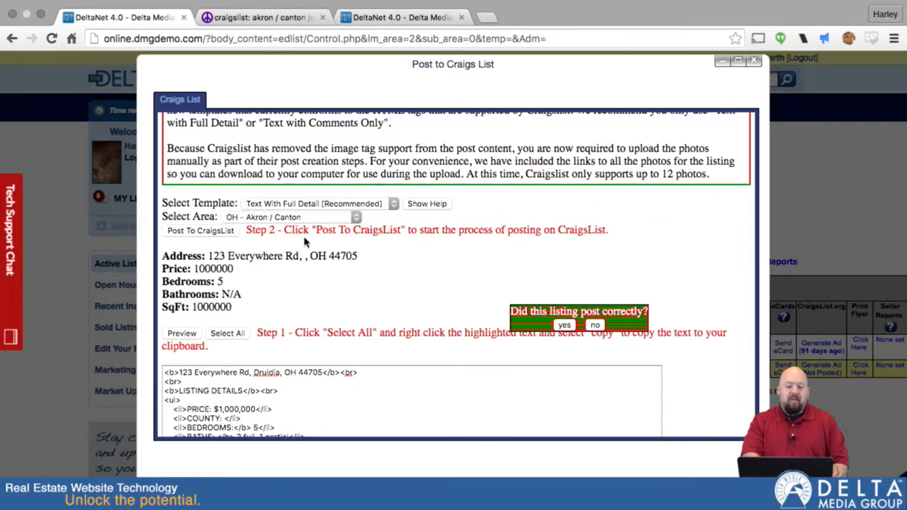
pyautogui.moveTo(191, 306); pyautogui.dragTo(232, 307)
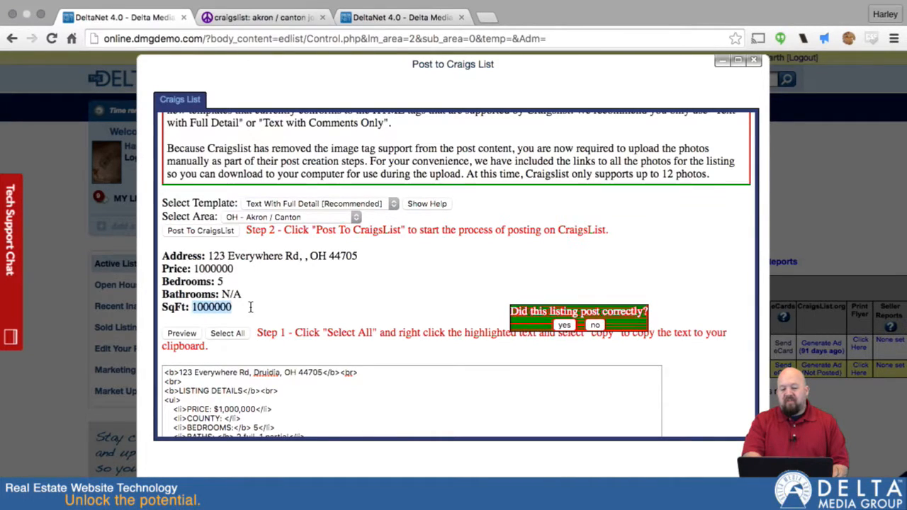
pyautogui.moveTo(194, 269); pyautogui.dragTo(233, 268)
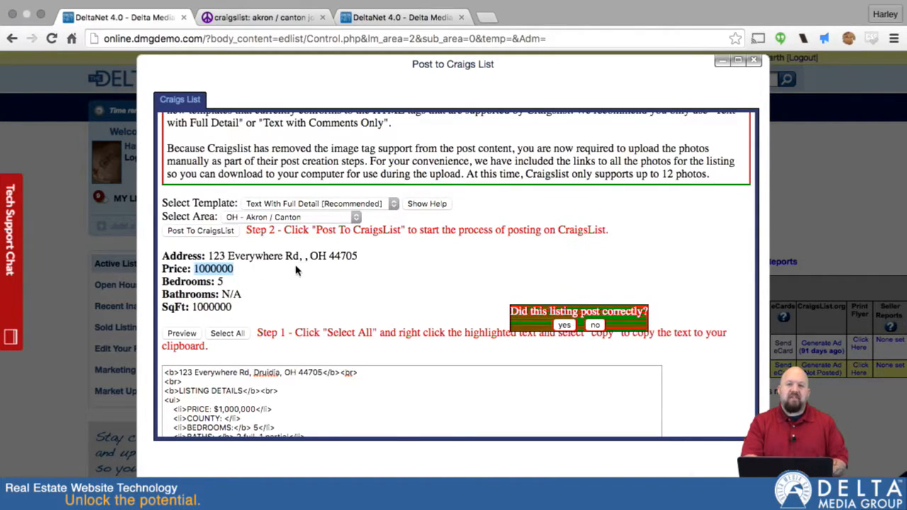
# Step: Close the Craigslist tab, answer yes that the listing posted correctly, and close the posting dialog
pyautogui.click(264, 20)
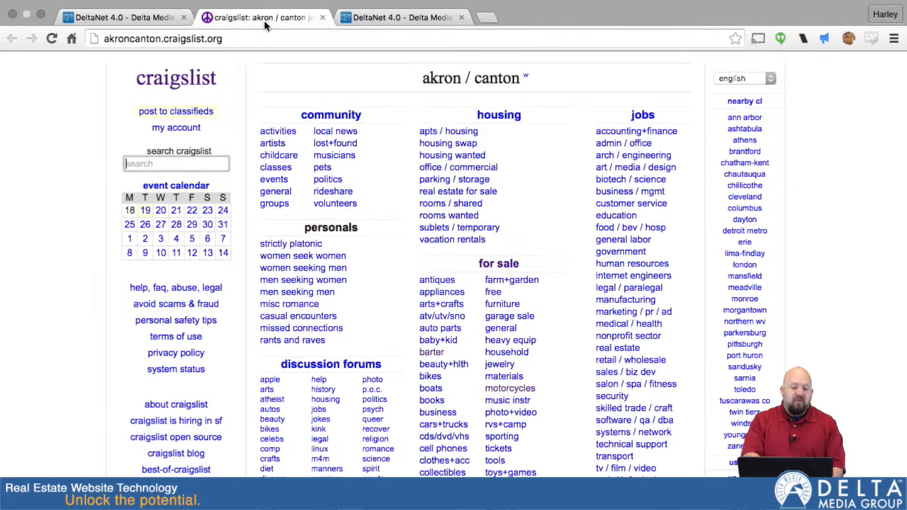
pyautogui.click(323, 18)
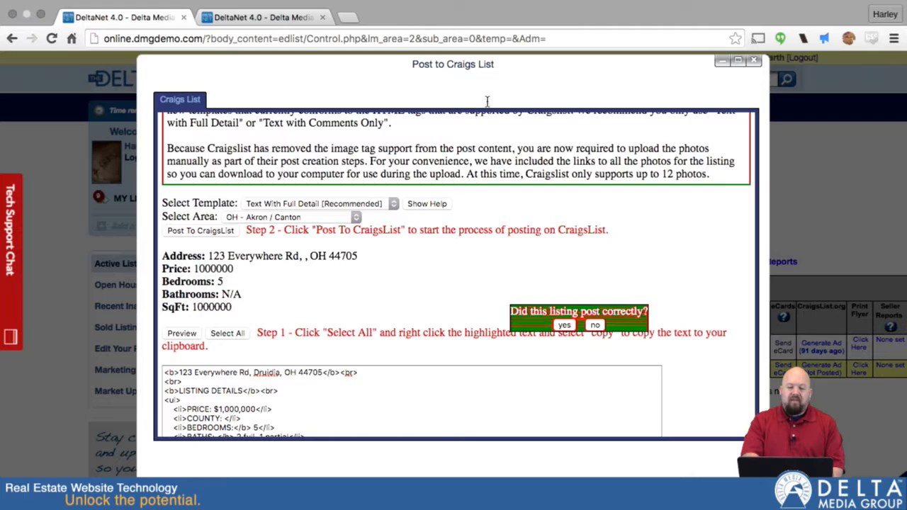
pyautogui.click(564, 326)
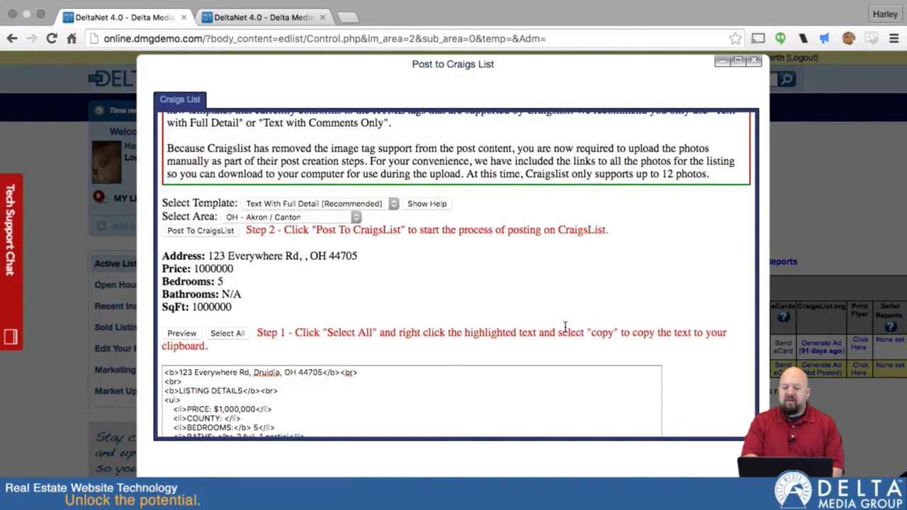
pyautogui.click(753, 60)
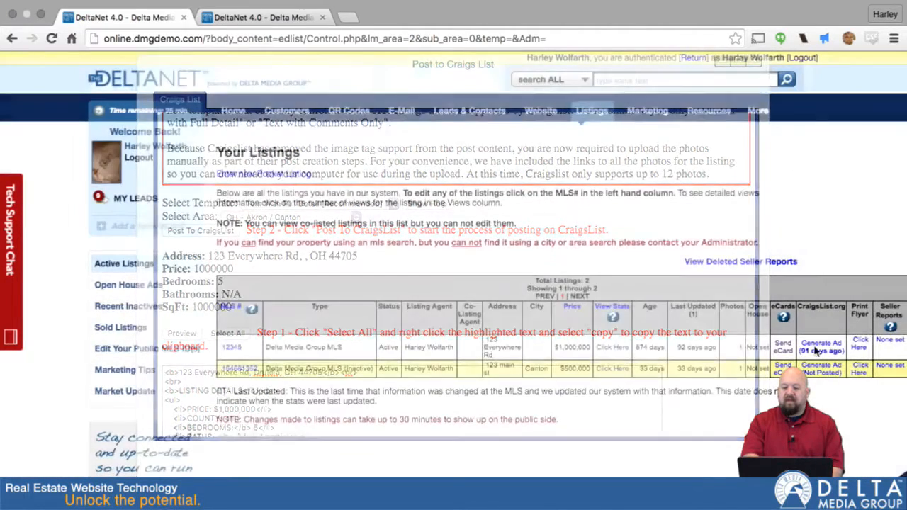
# Step: Reopen Active Listings and open the printable flyers for the 123 Everywhere Rd listing
pyautogui.moveTo(591, 118)
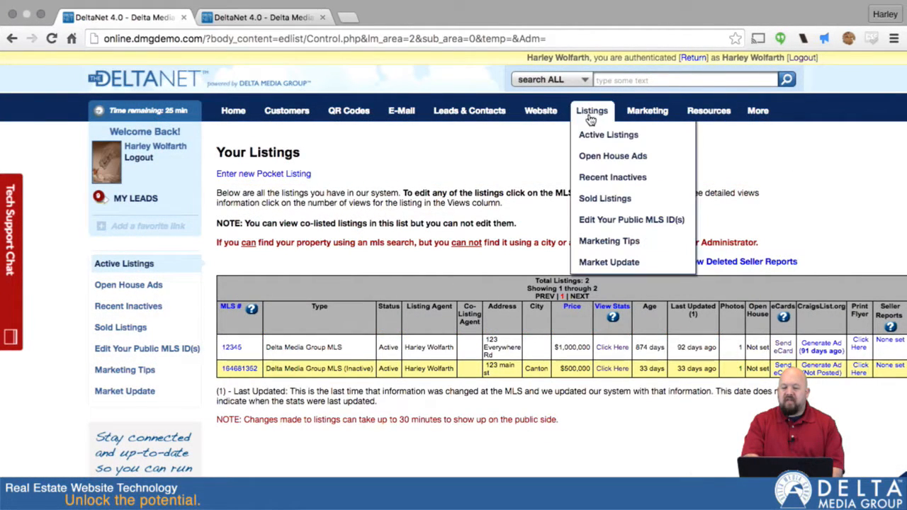
pyautogui.click(592, 136)
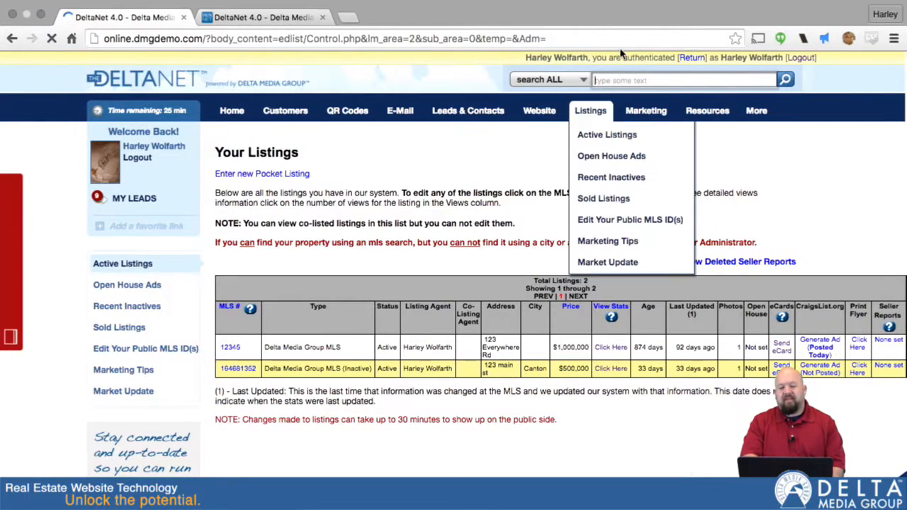
pyautogui.moveTo(646, 111)
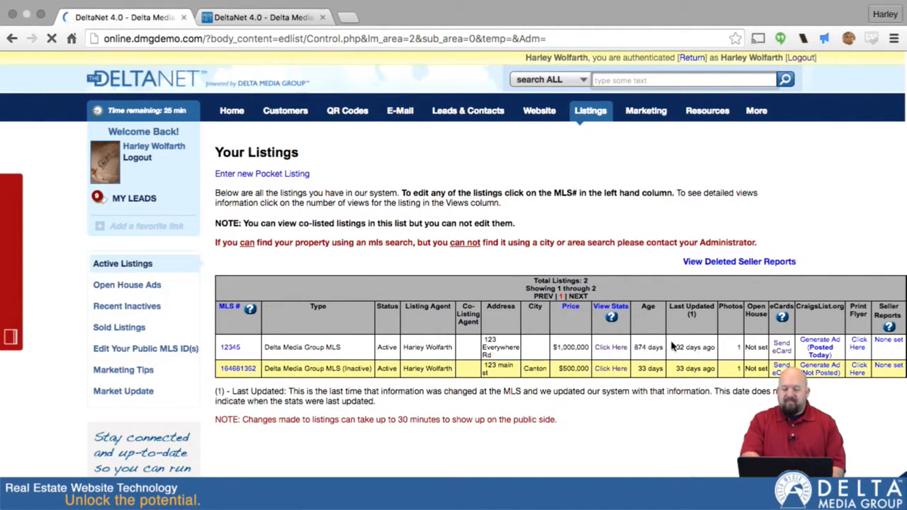
pyautogui.click(858, 348)
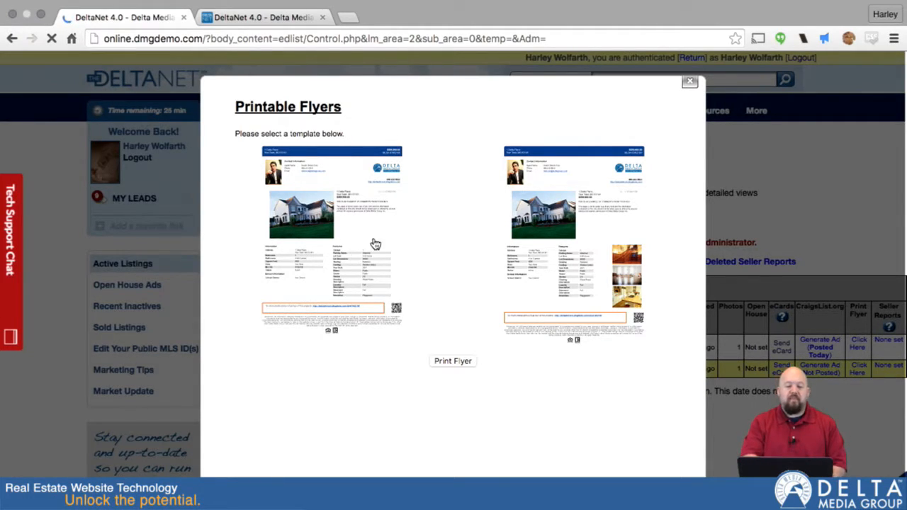
# Step: Print the flyer with the first template, opening the print dialog
pyautogui.scroll(-10, 551, 218)
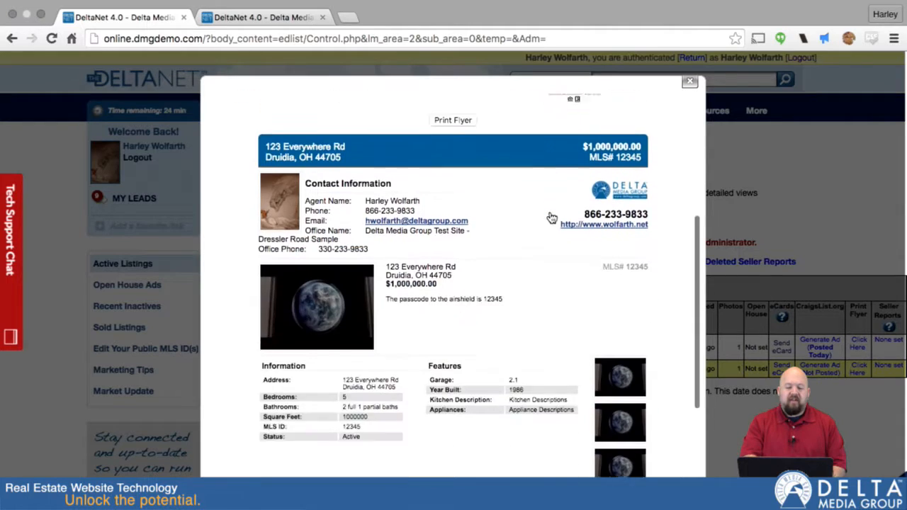
pyautogui.scroll(8, 545, 216)
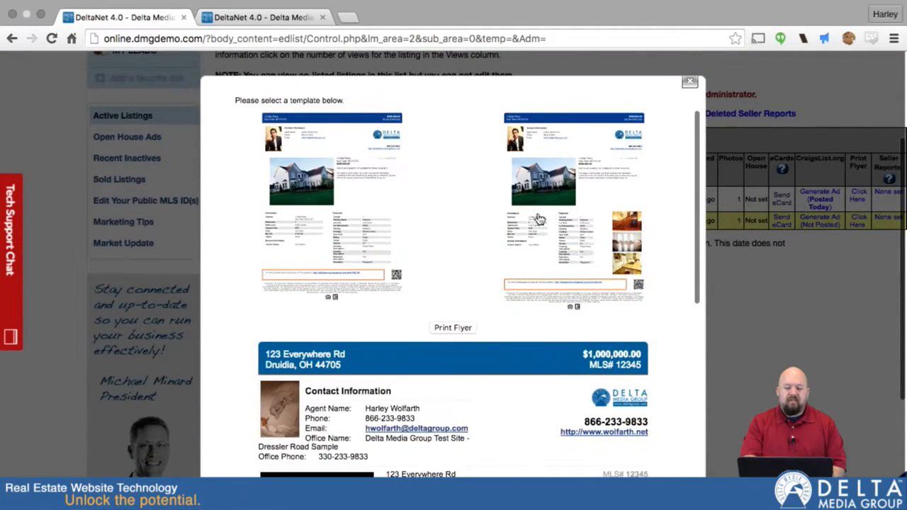
pyautogui.click(451, 328)
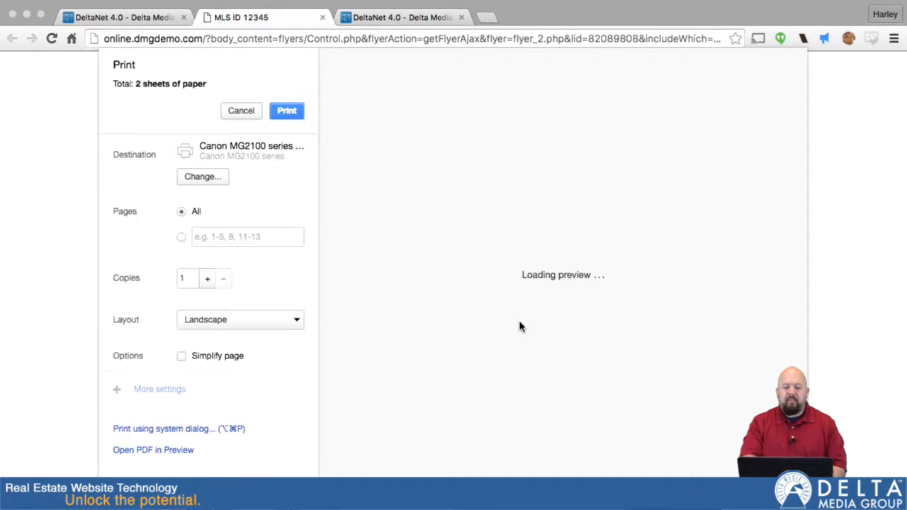
# Step: Set the flyer's print layout to Portrait
pyautogui.scroll(-5, 567, 244)
pyautogui.scroll(5, 577, 283)
pyautogui.click(269, 321)
pyautogui.click(269, 306)
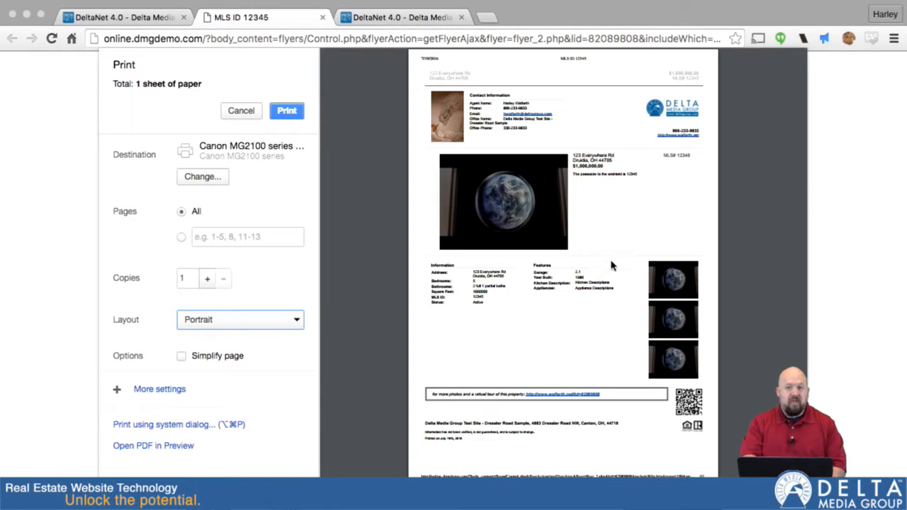
# Step: Cancel printing and scroll through the full flyer to review its layout
pyautogui.click(236, 111)
pyautogui.scroll(-5, 432, 270)
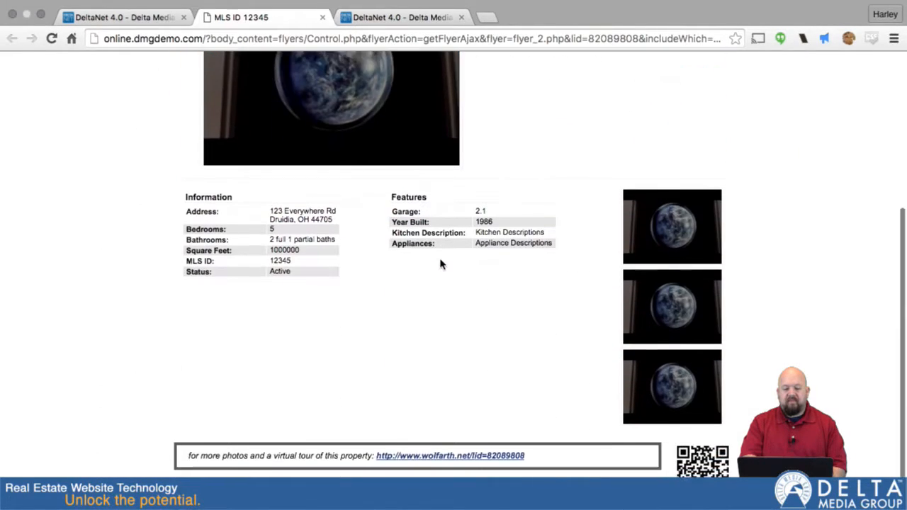
pyautogui.scroll(-1, 305, 231)
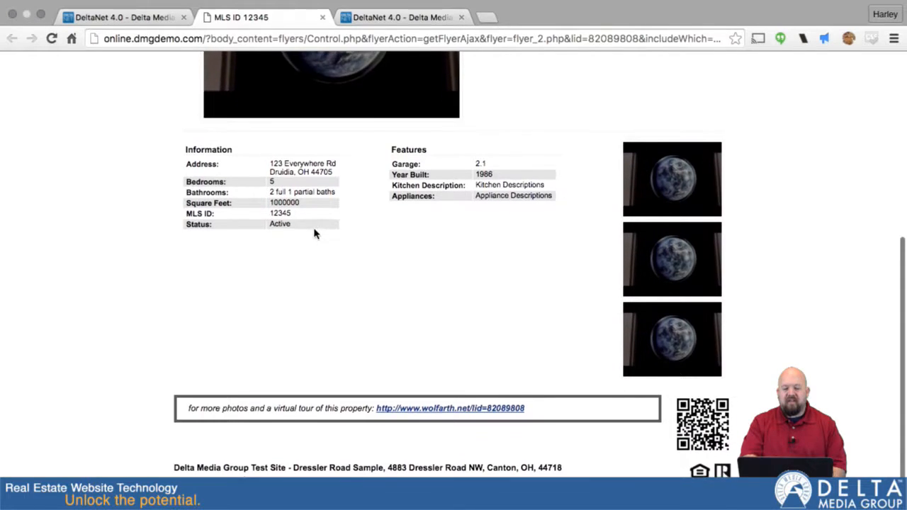
pyautogui.scroll(5, 315, 234)
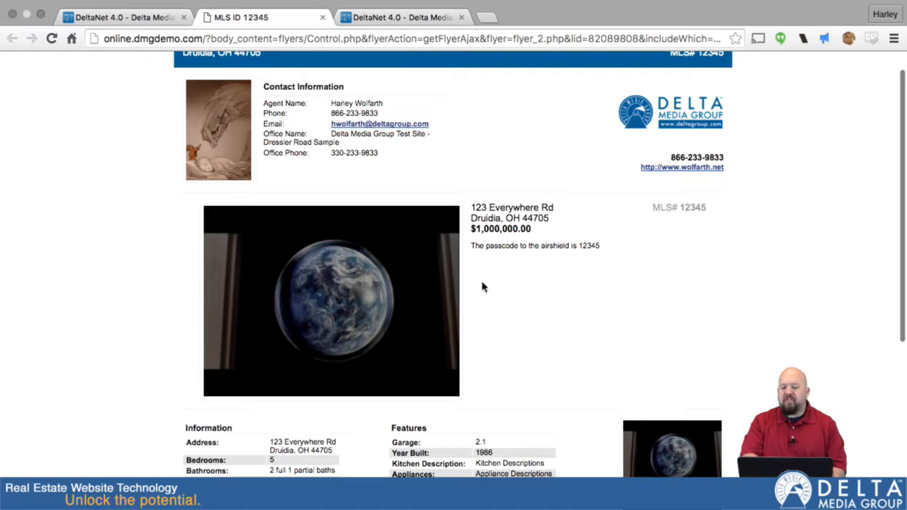
pyautogui.scroll(-3, 449, 363)
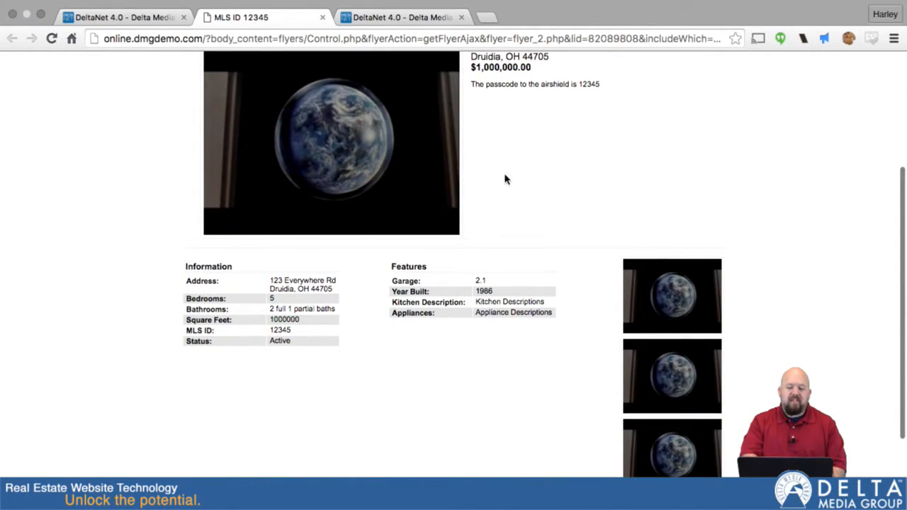
pyautogui.scroll(-3, 503, 178)
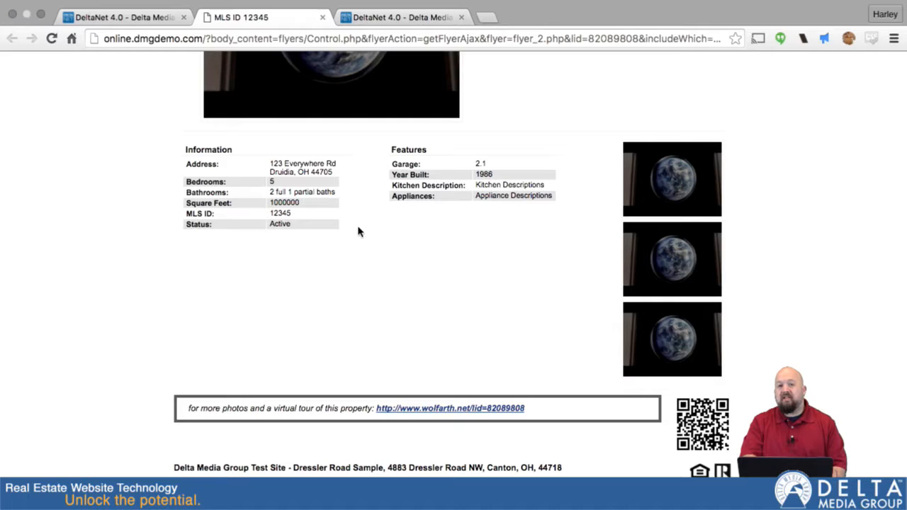
pyautogui.scroll(-1, 399, 300)
pyautogui.scroll(5, 399, 300)
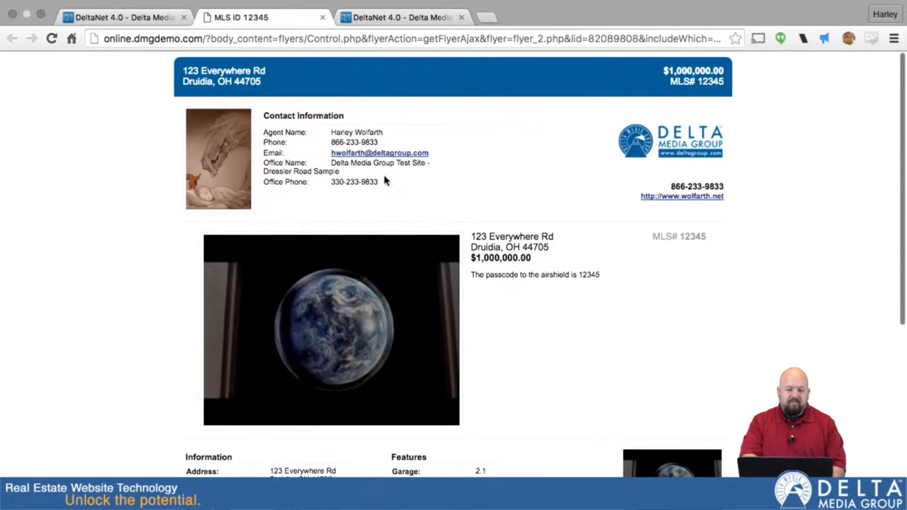
# Step: Close the flyer tab and template dialog, view the 123 Everywhere Rd listing's weekly traffic statistics, and return to the listings tab
pyautogui.click(321, 17)
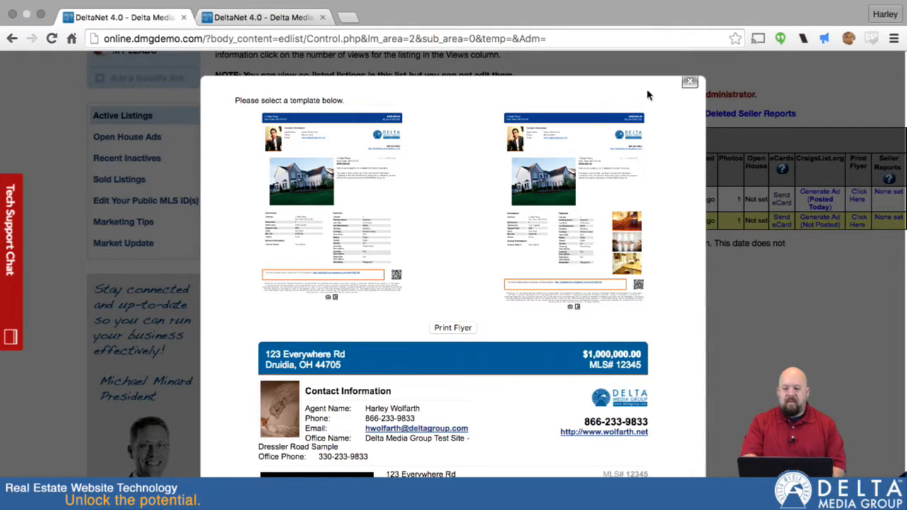
pyautogui.click(689, 83)
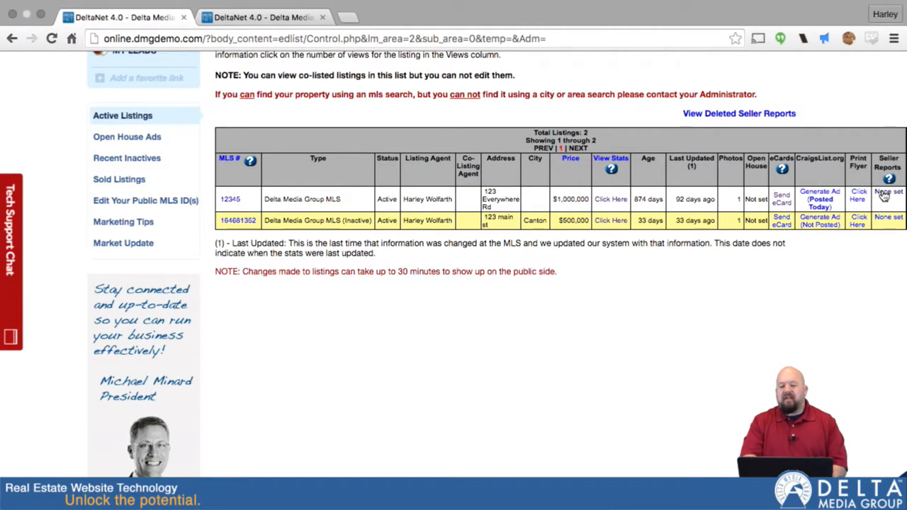
pyautogui.click(607, 202)
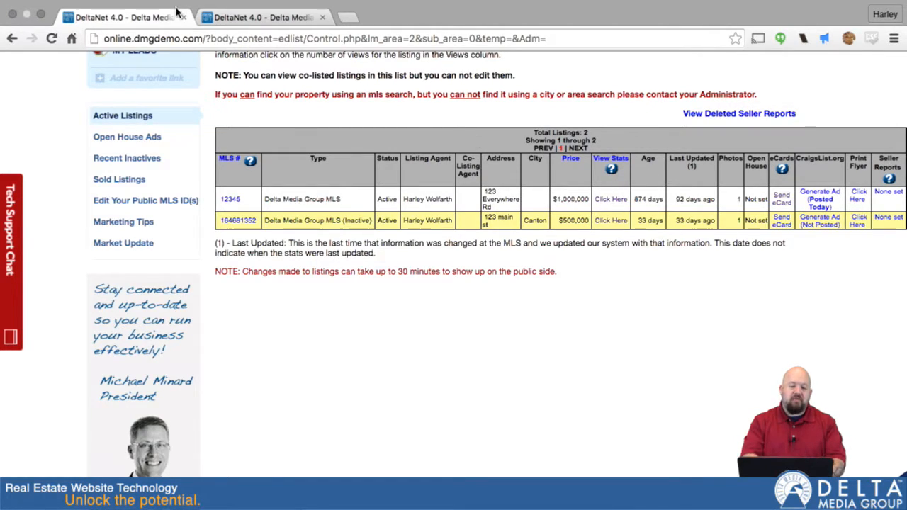
pyautogui.scroll(-2, 450, 340)
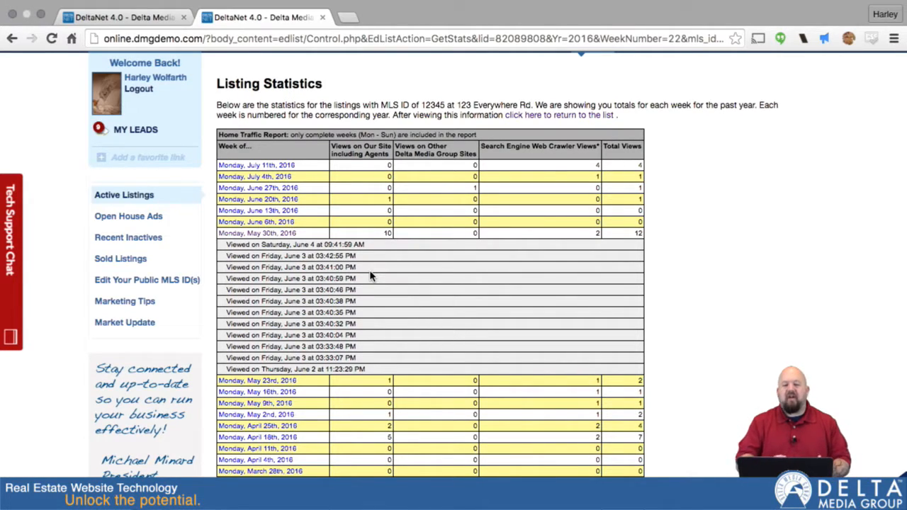
pyautogui.click(114, 18)
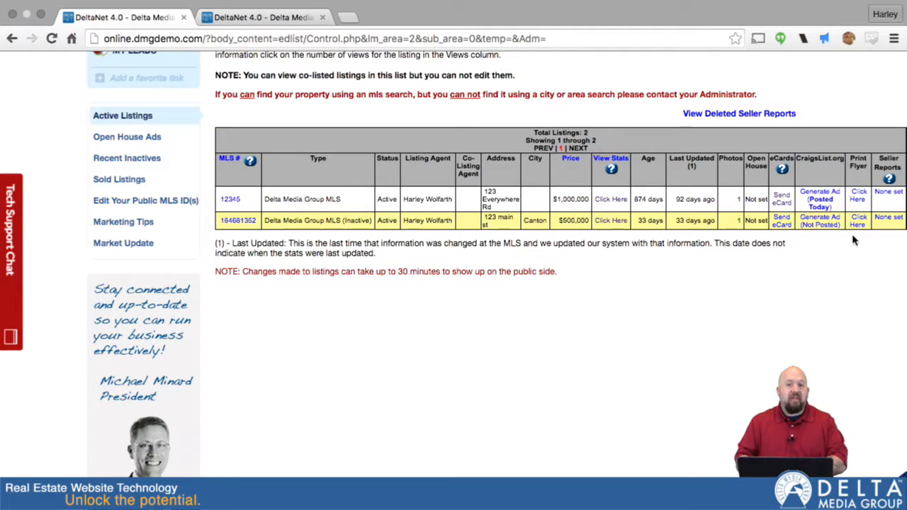
# Step: Open the seller reports for the 123 Everywhere Rd listing and delete both existing traffic reports, confirming each deletion
pyautogui.click(892, 195)
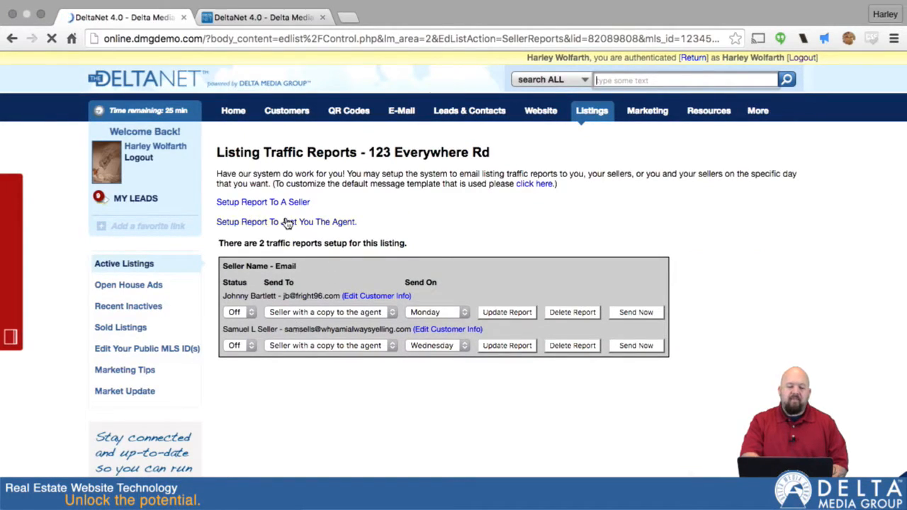
pyautogui.click(582, 317)
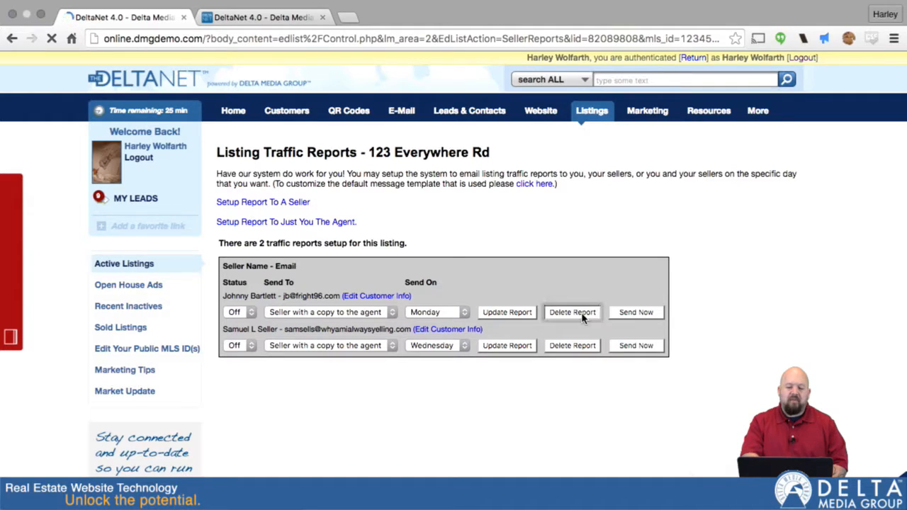
pyautogui.click(556, 182)
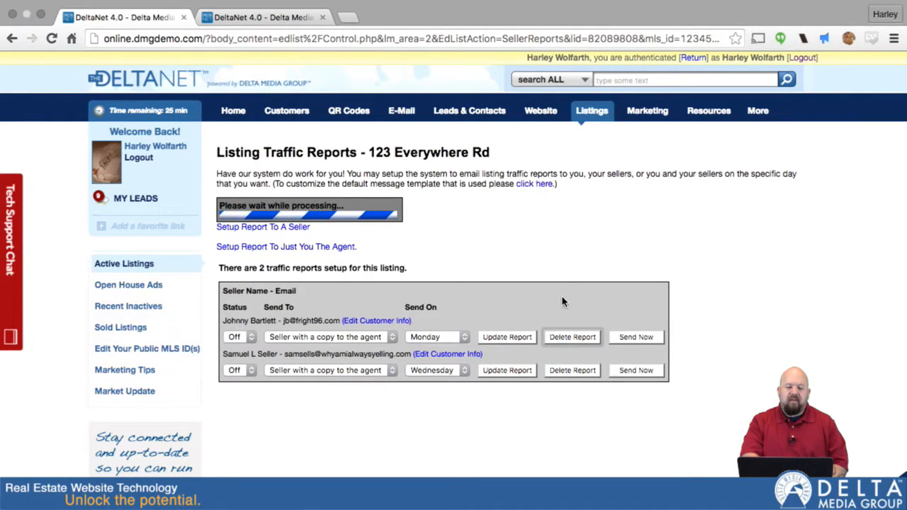
pyautogui.click(572, 311)
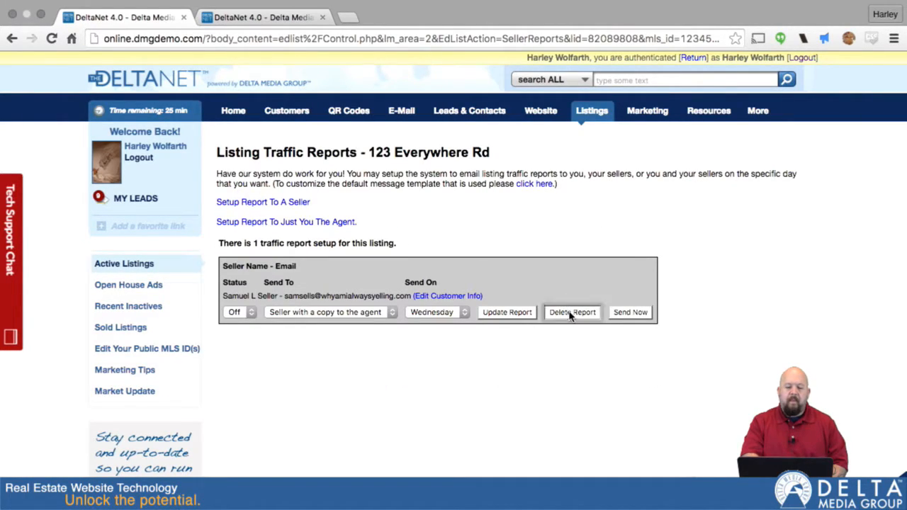
pyautogui.click(557, 186)
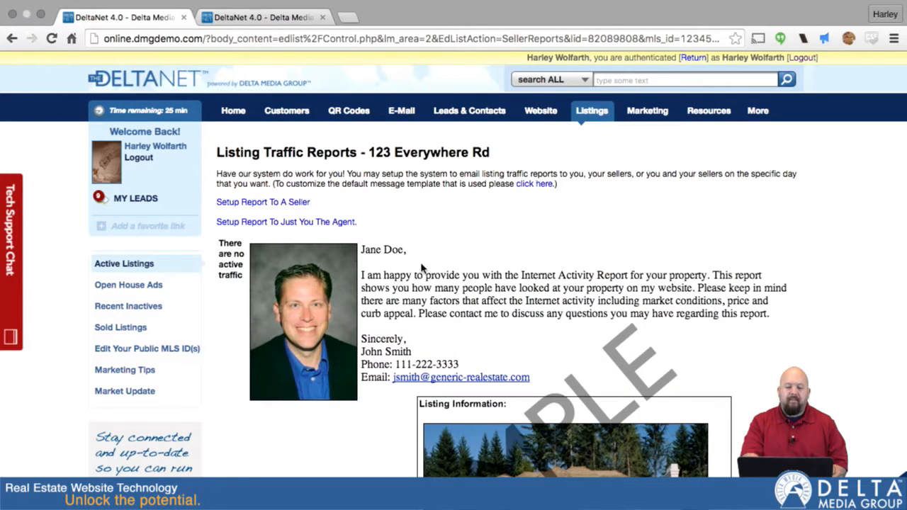
# Step: Start setting up a traffic report to a seller, entering the seller's first name, last name and e-mail address
pyautogui.scroll(-5, 457, 328)
pyautogui.scroll(5, 457, 329)
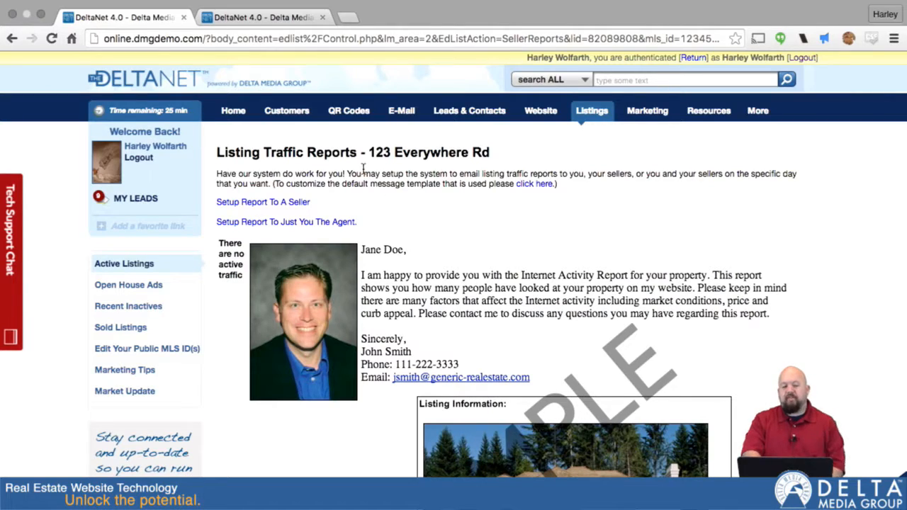
pyautogui.click(260, 204)
pyautogui.click(527, 252)
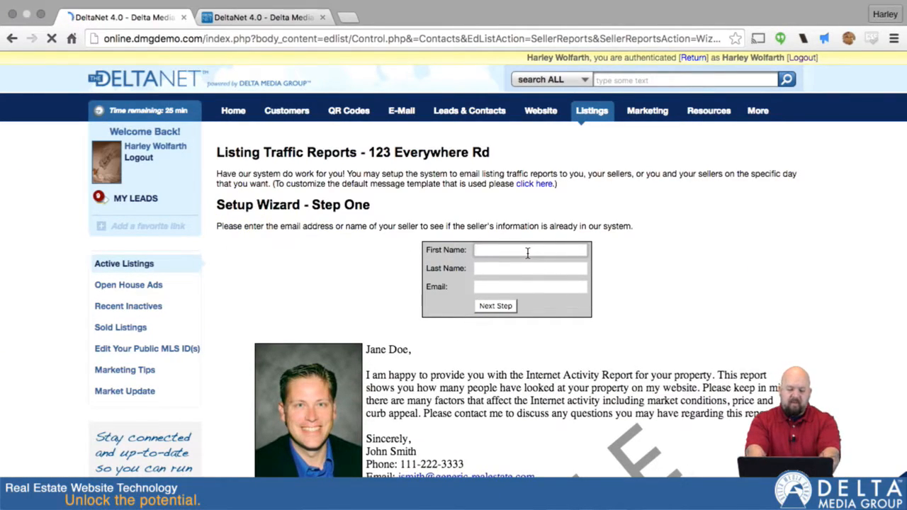
pyautogui.write('Captain')
pyautogui.press('Tab')
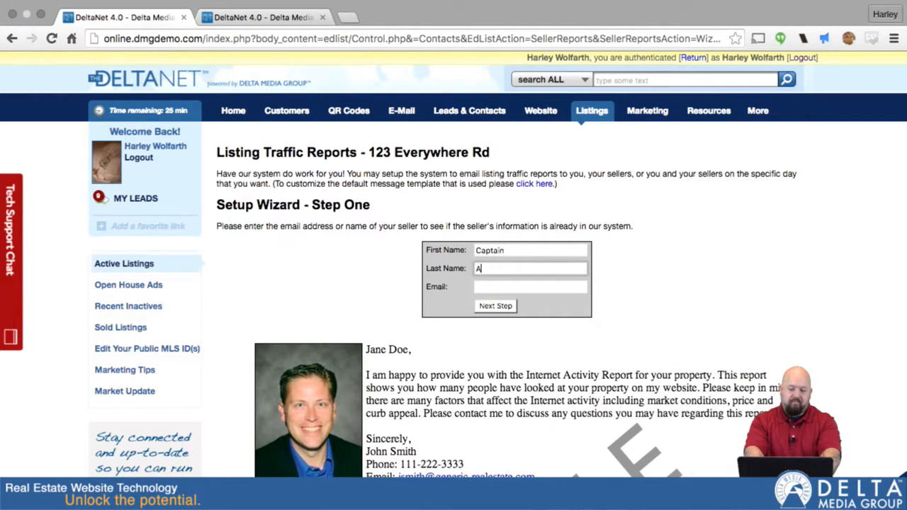
pyautogui.press('Tab')
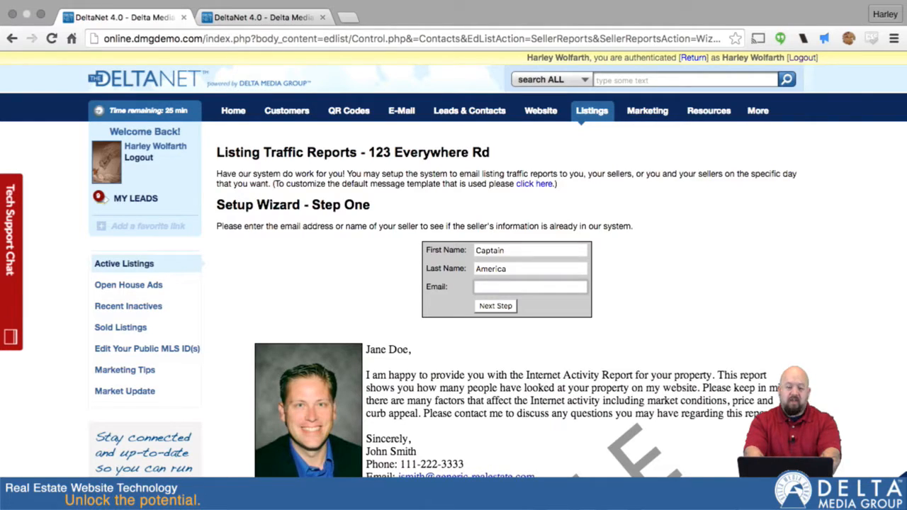
pyautogui.write('cameric')
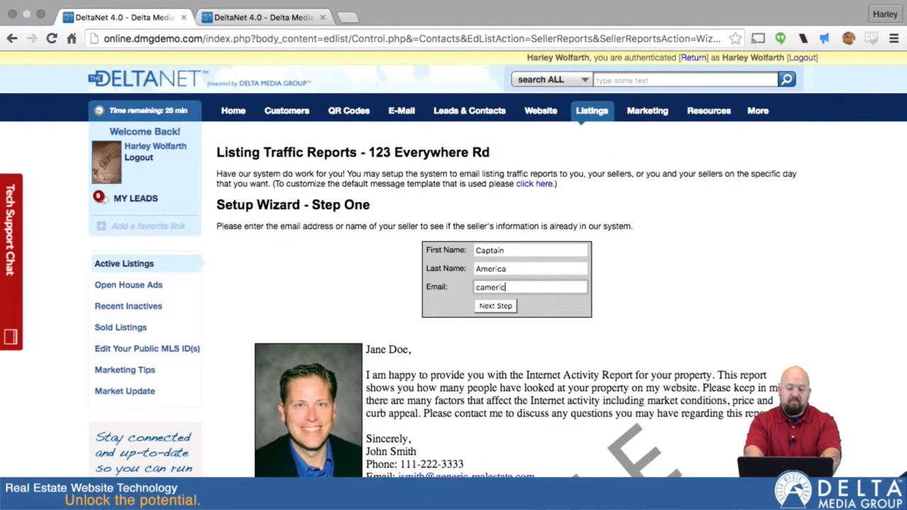
pyautogui.write('a@av')
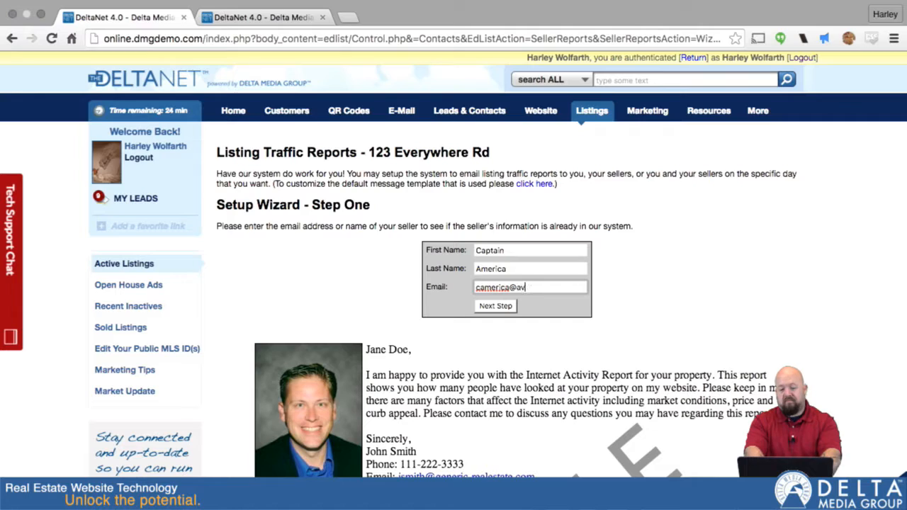
pyautogui.write('engers.net')
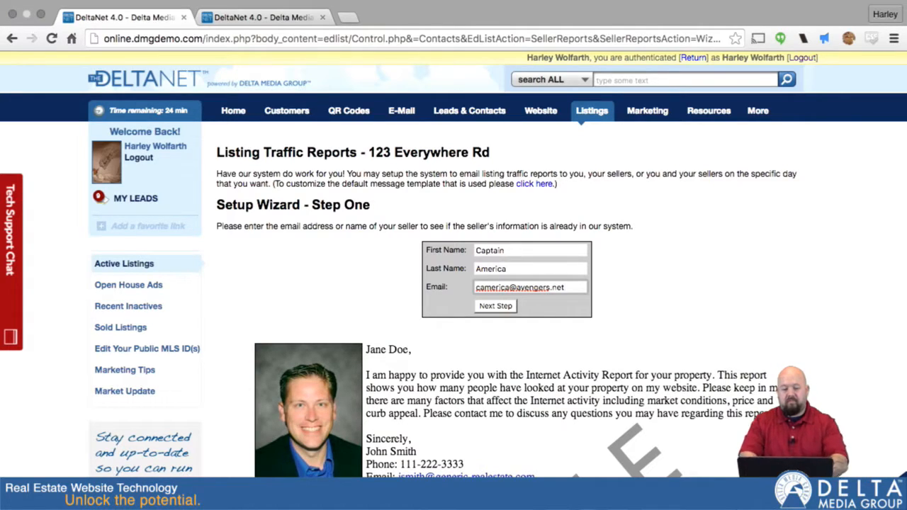
pyautogui.click(496, 306)
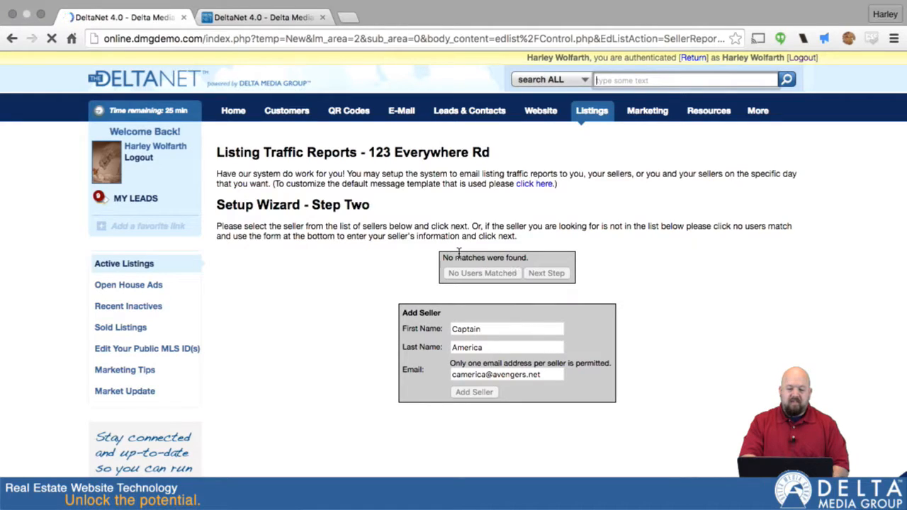
# Step: Try to add the new seller with the entered details
pyautogui.click(492, 344)
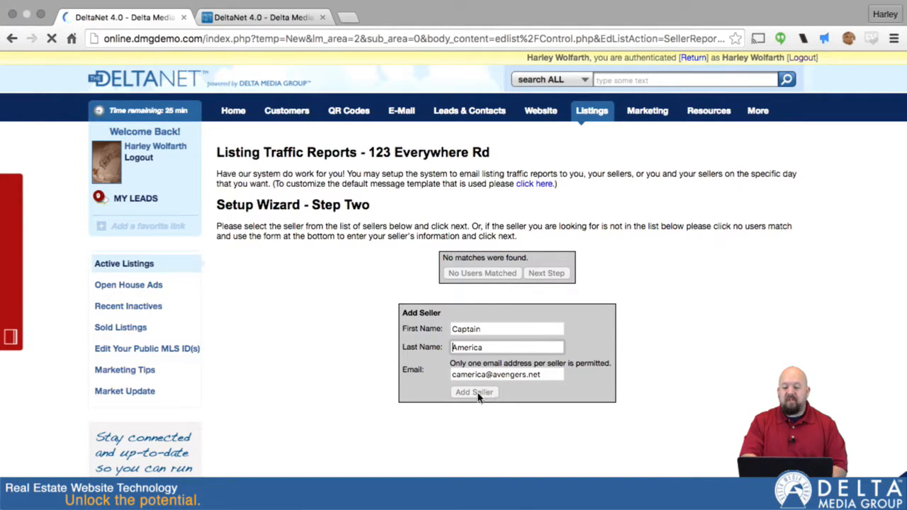
pyautogui.click(560, 375)
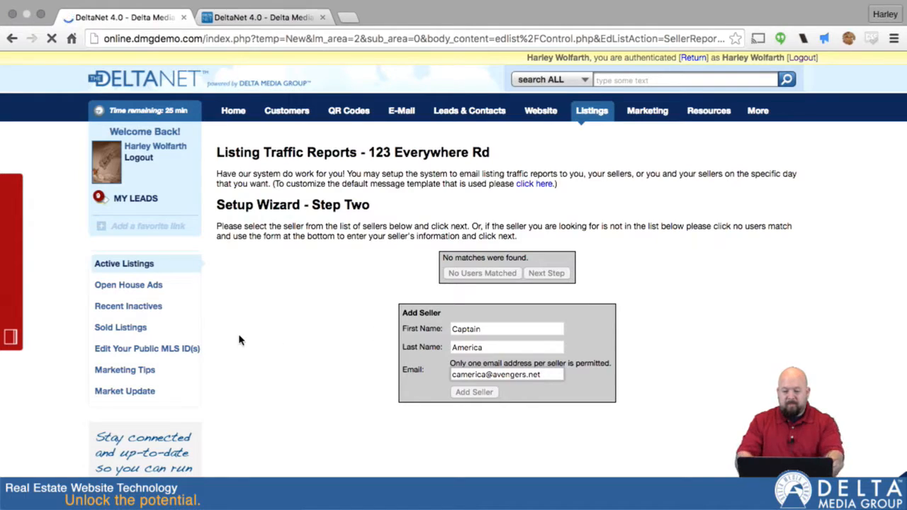
pyautogui.press('super+a')
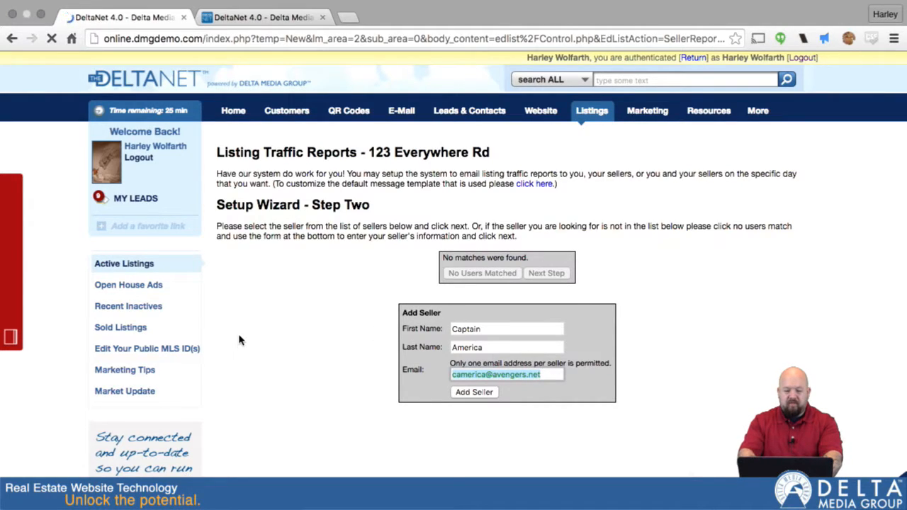
pyautogui.click(475, 394)
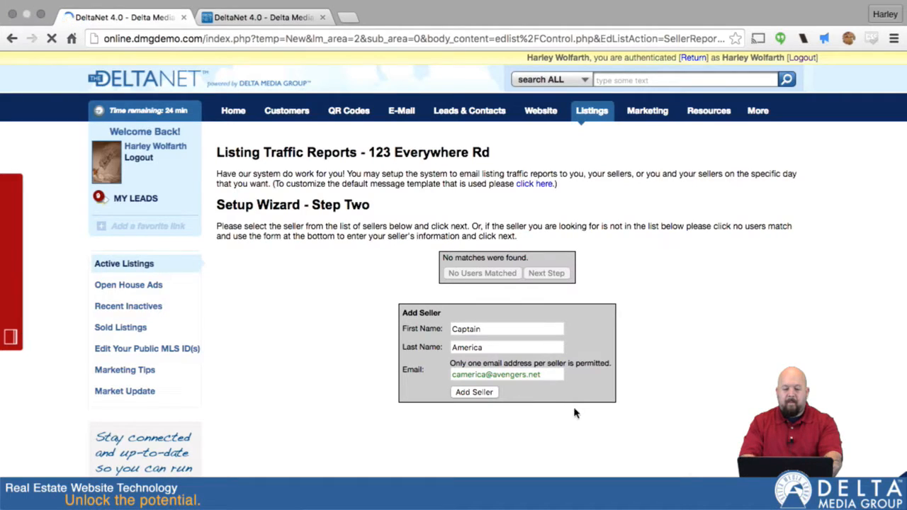
pyautogui.click(557, 375)
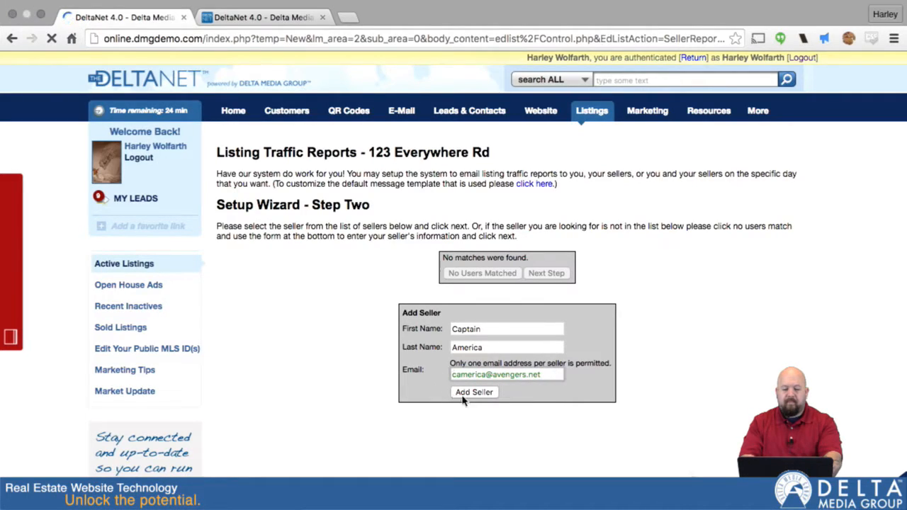
pyautogui.scroll(-5, 573, 404)
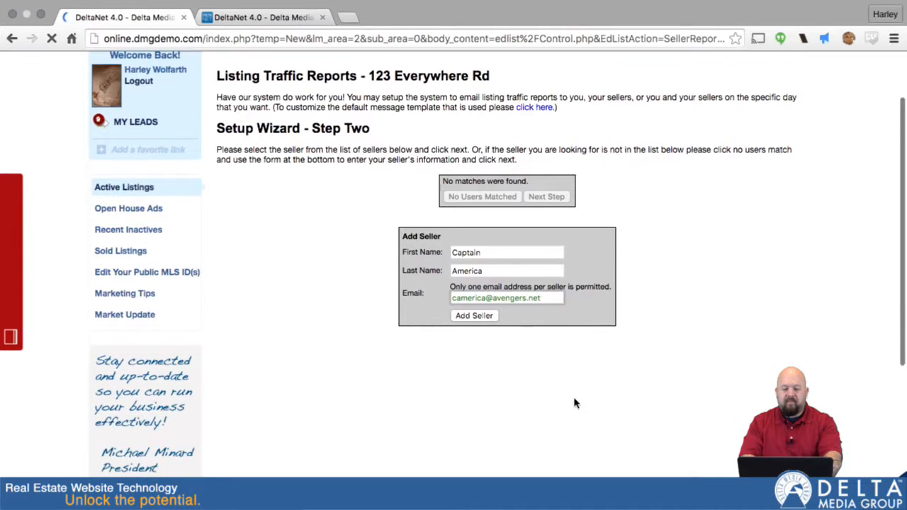
pyautogui.scroll(5, 574, 403)
pyautogui.click(473, 393)
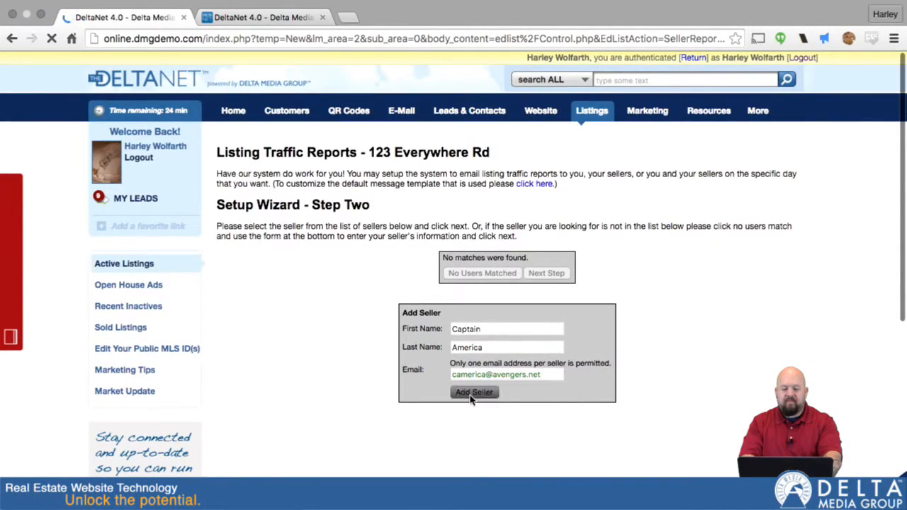
# Step: Replace the seller's e-mail address with a new one and add the seller
pyautogui.click(546, 370)
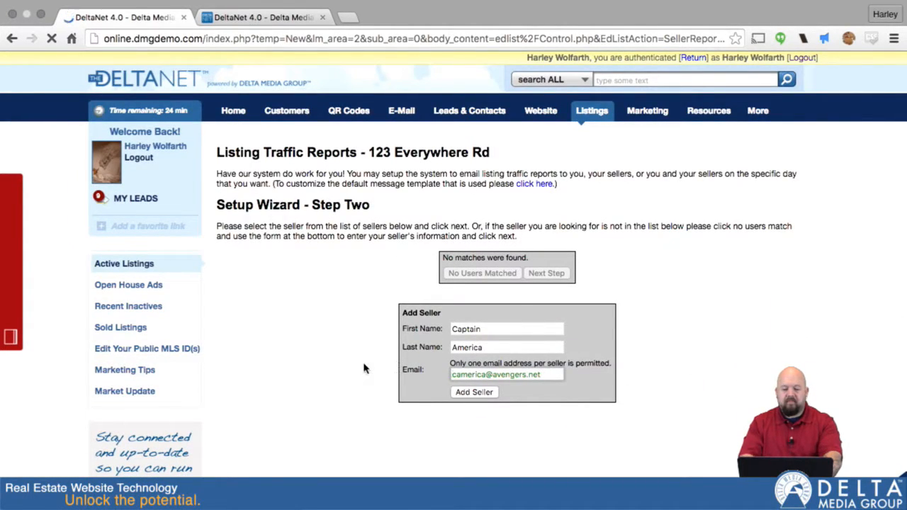
pyautogui.press('super+a')
pyautogui.press('BackSpace')
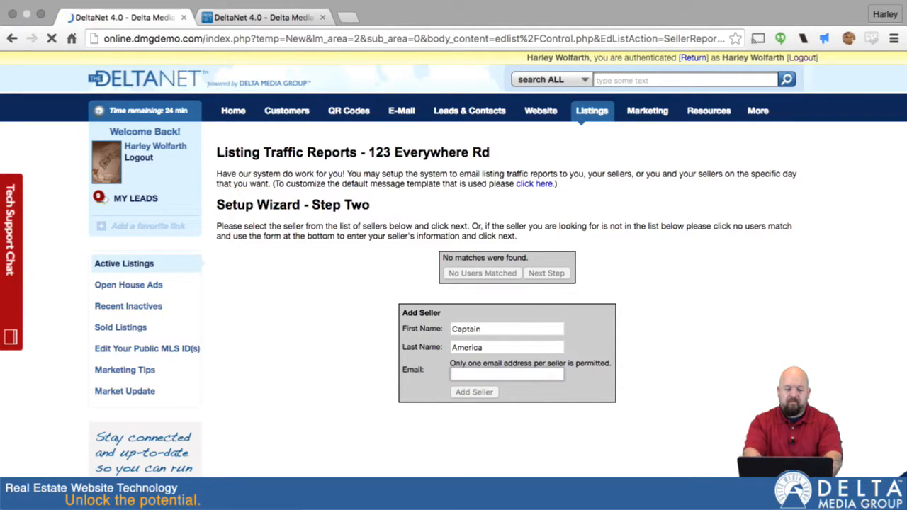
pyautogui.write('capa')
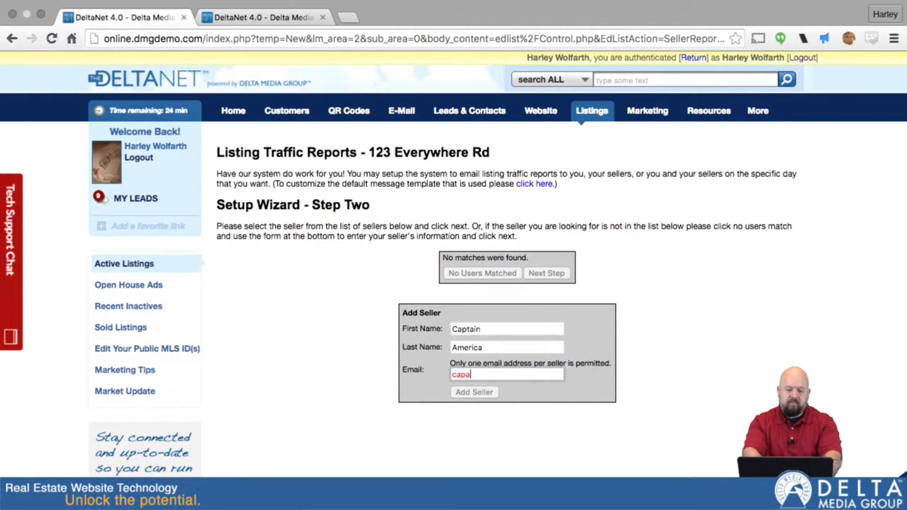
pyautogui.press('BackSpace')
pyautogui.write('tain@america')
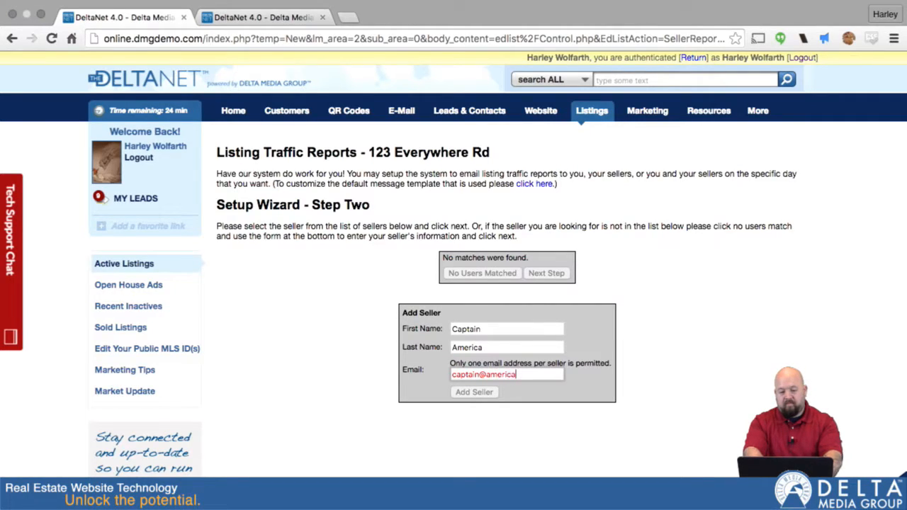
pyautogui.write('com')
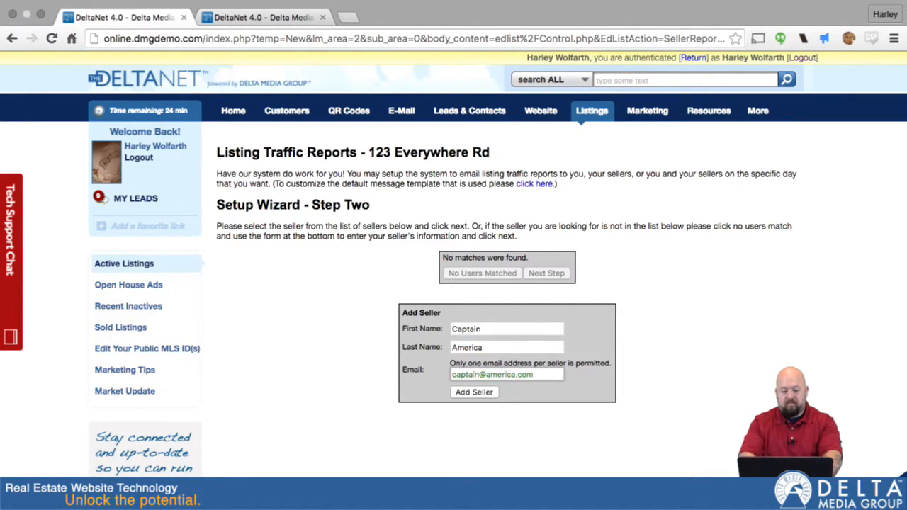
pyautogui.click(474, 392)
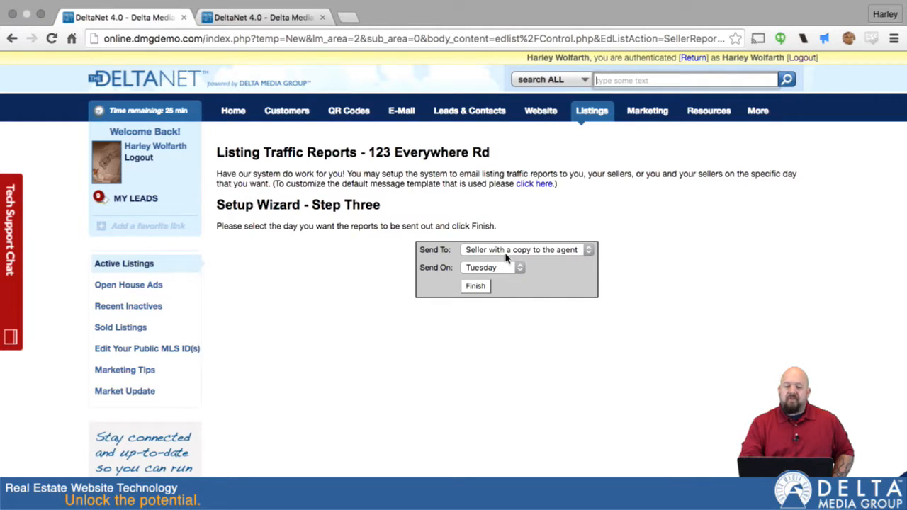
# Step: Schedule the traffic report to go to the seller with a copy to the agent every Monday, and finish the wizard
pyautogui.click(586, 250)
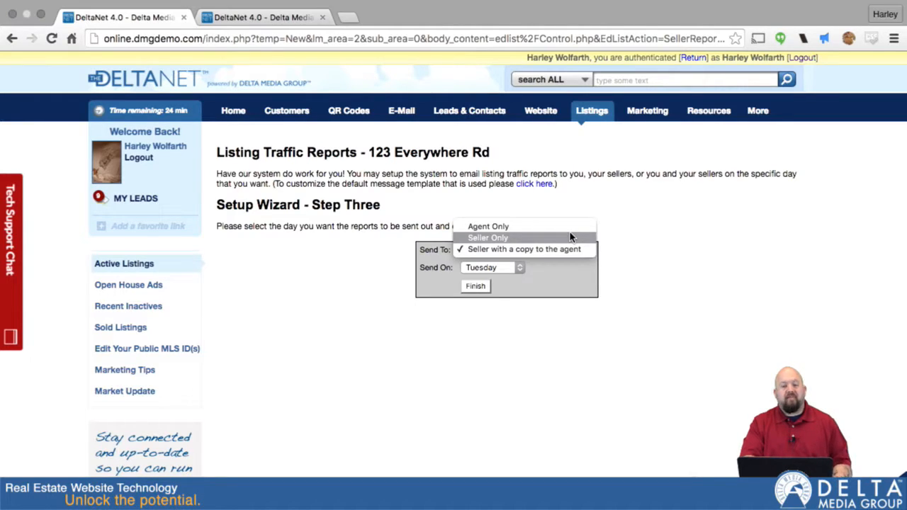
pyautogui.click(559, 239)
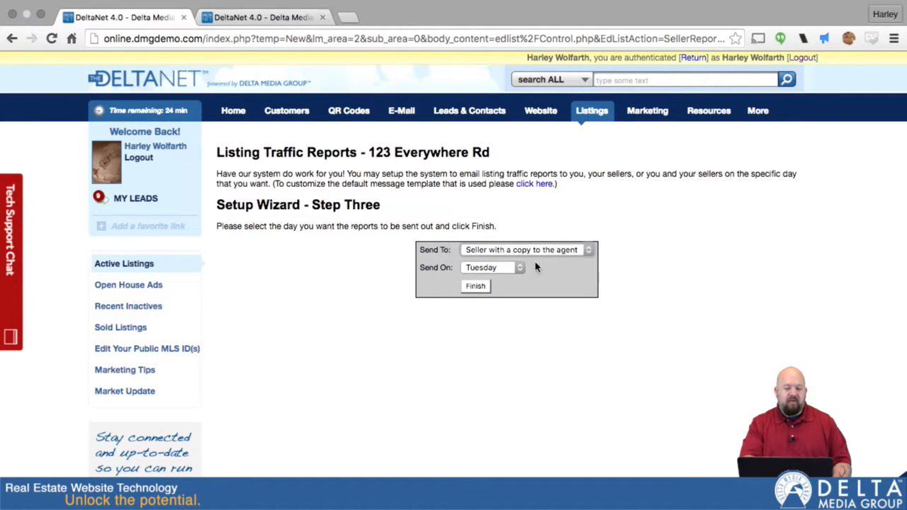
pyautogui.click(515, 270)
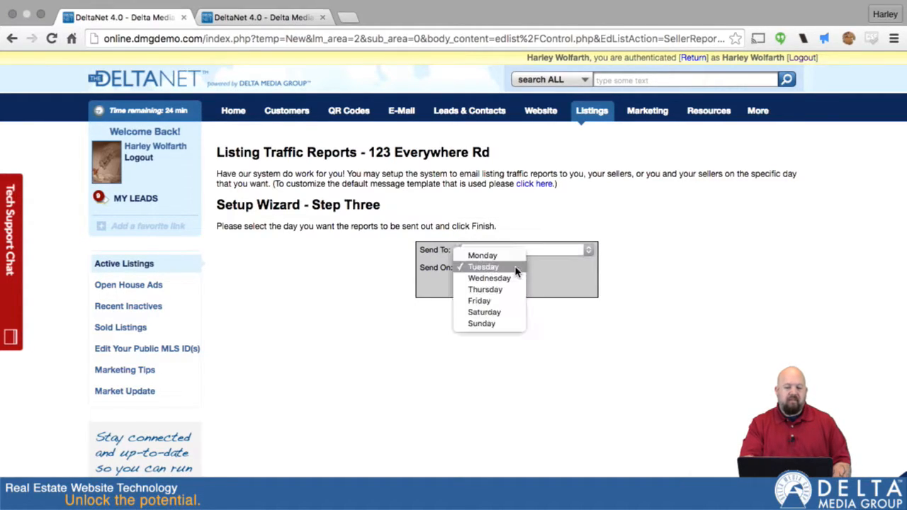
pyautogui.click(500, 303)
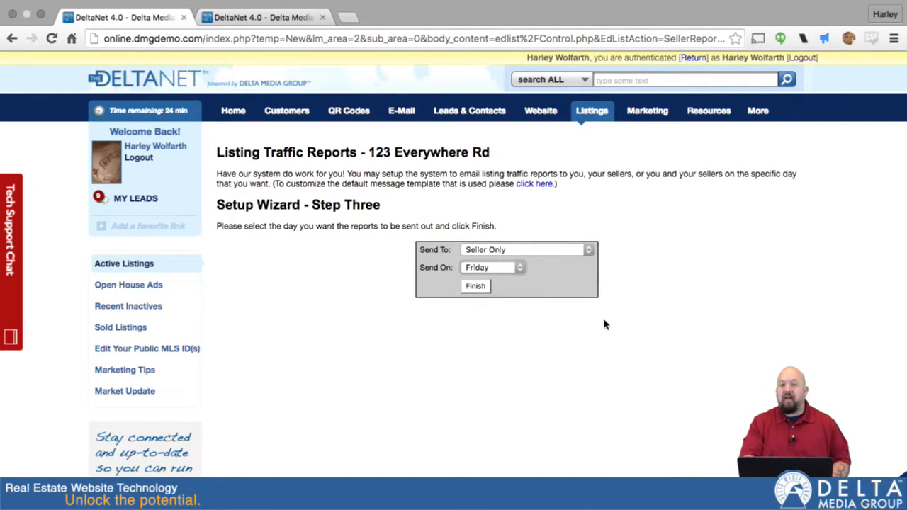
pyautogui.click(579, 249)
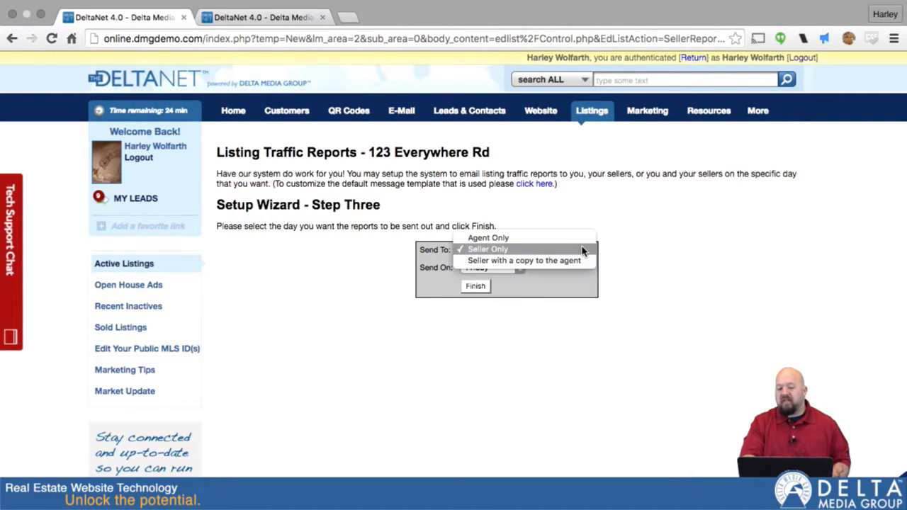
pyautogui.click(578, 246)
pyautogui.click(504, 267)
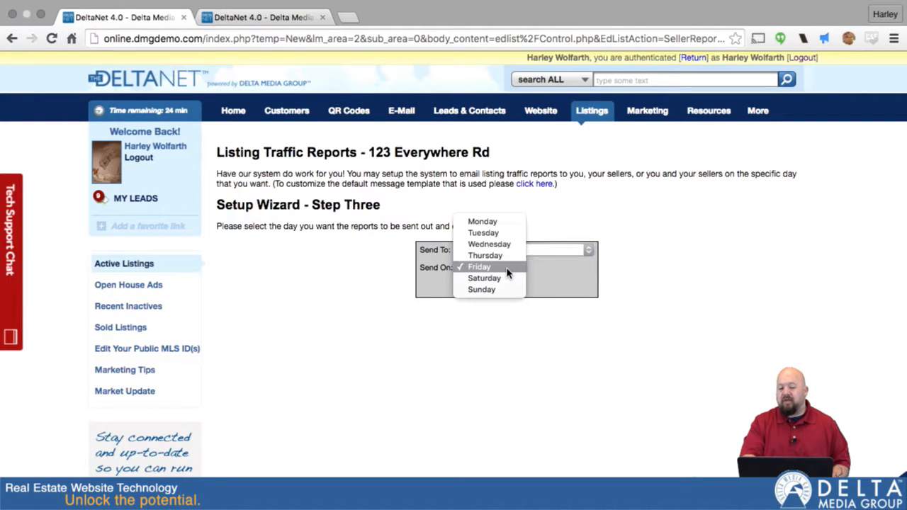
pyautogui.click(497, 226)
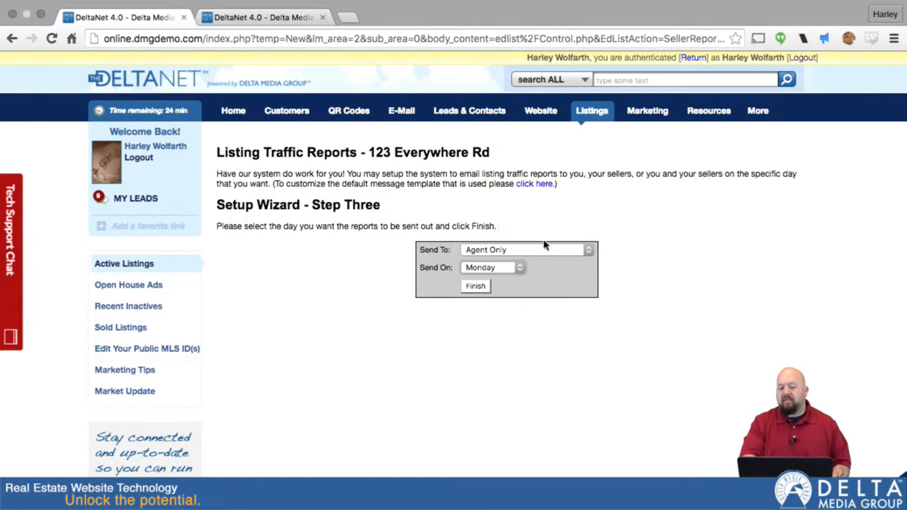
pyautogui.click(564, 252)
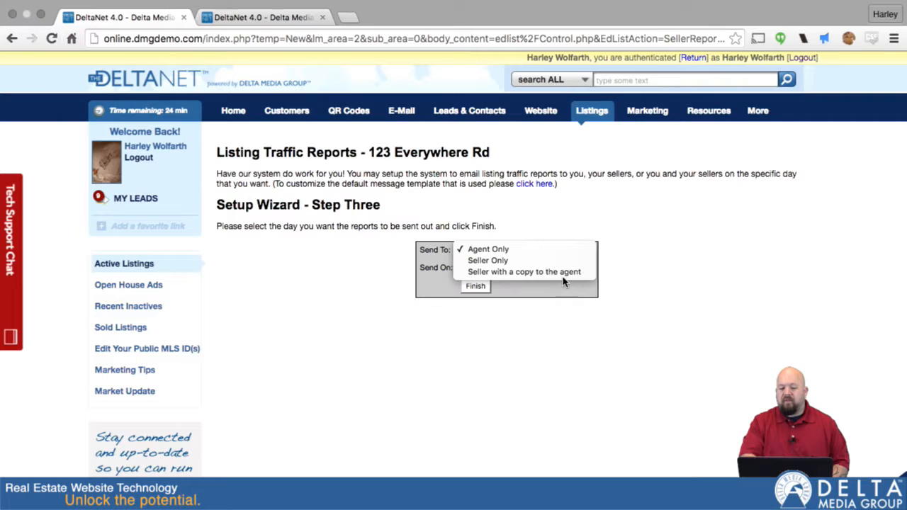
pyautogui.click(563, 272)
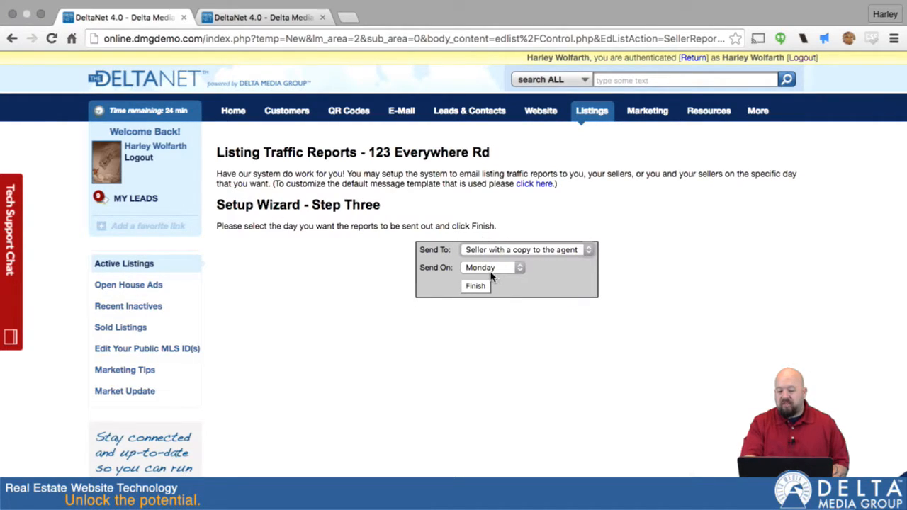
pyautogui.click(475, 286)
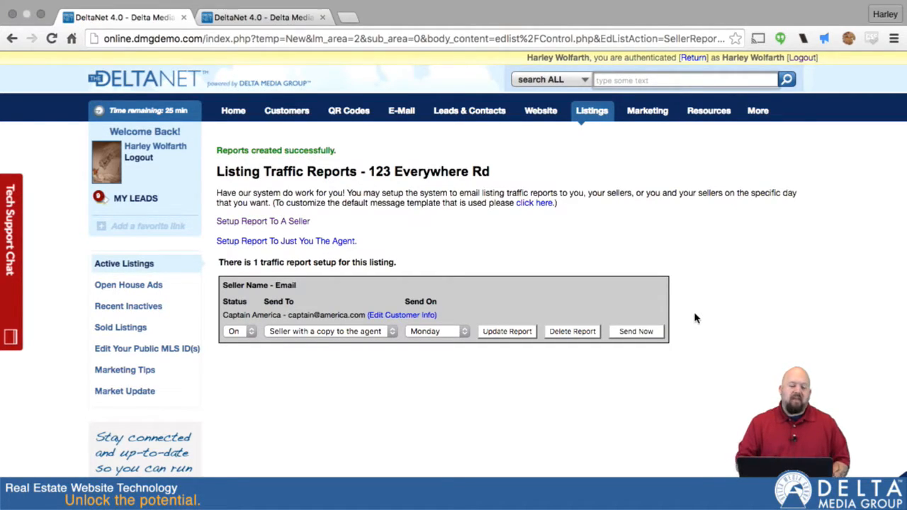
# Step: Review the listing's weekly traffic statistics in the other tab, then return to the active listings page
pyautogui.click(258, 20)
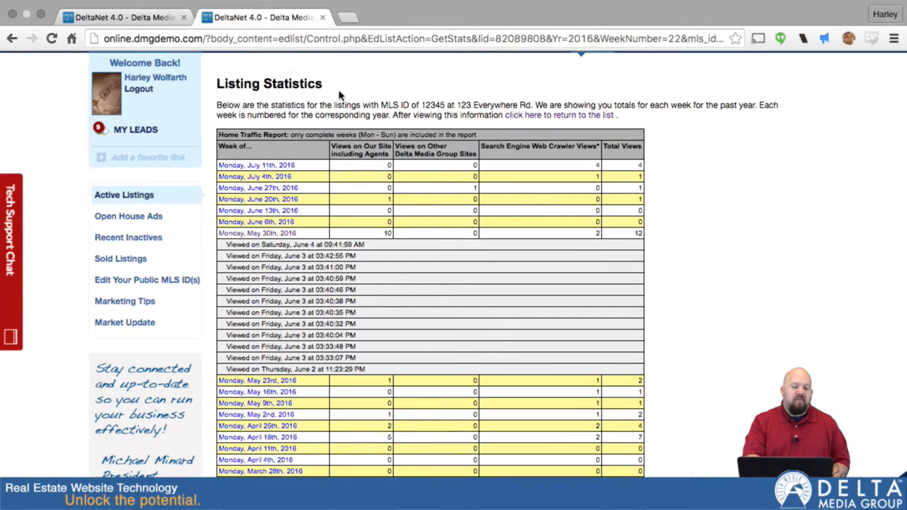
pyautogui.scroll(-1, 385, 415)
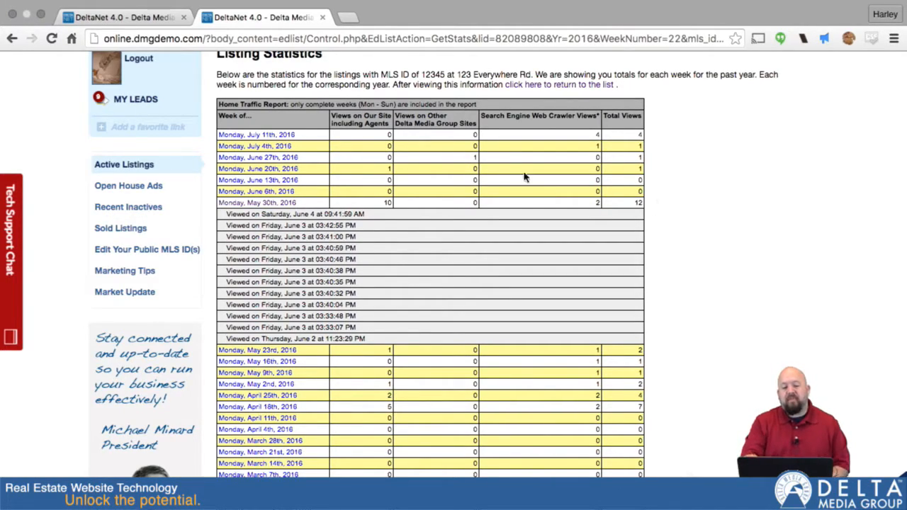
pyautogui.scroll(-10, 570, 225)
pyautogui.scroll(-10, 570, 225)
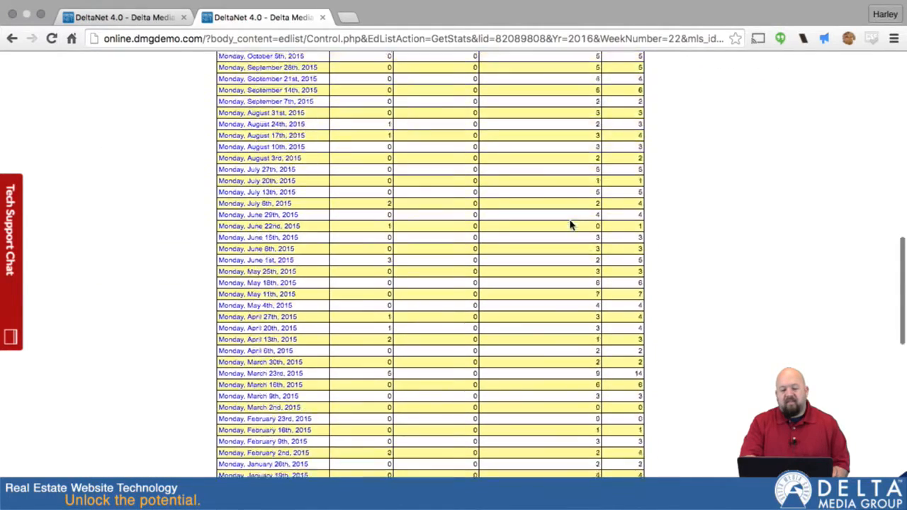
pyautogui.scroll(20, 571, 225)
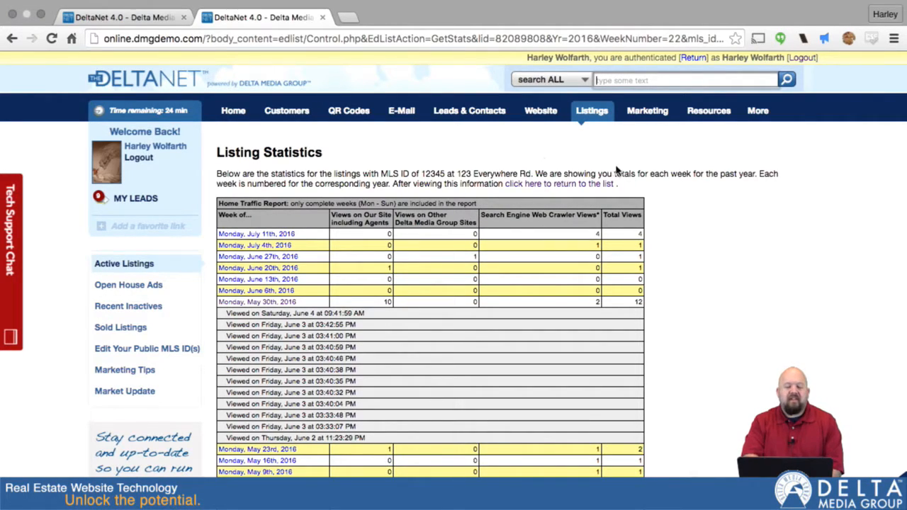
pyautogui.moveTo(592, 112)
pyautogui.scroll(-10, 608, 338)
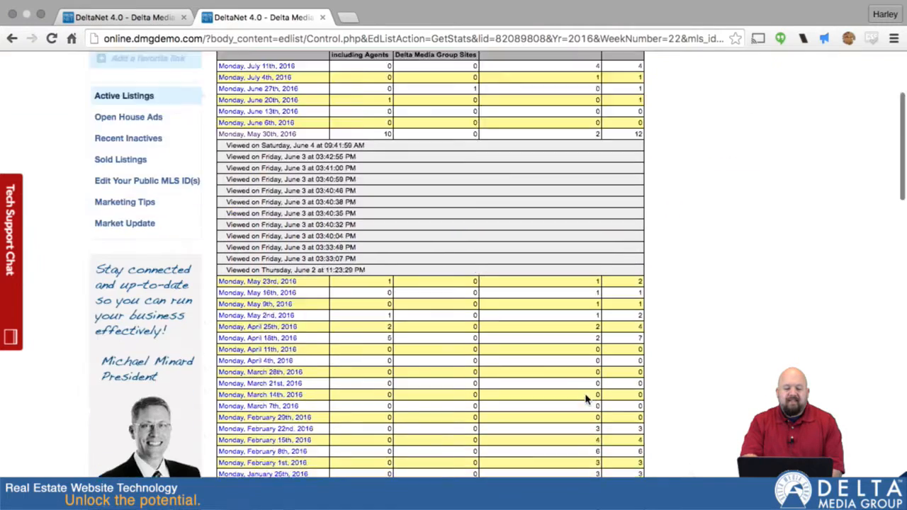
pyautogui.scroll(10, 588, 399)
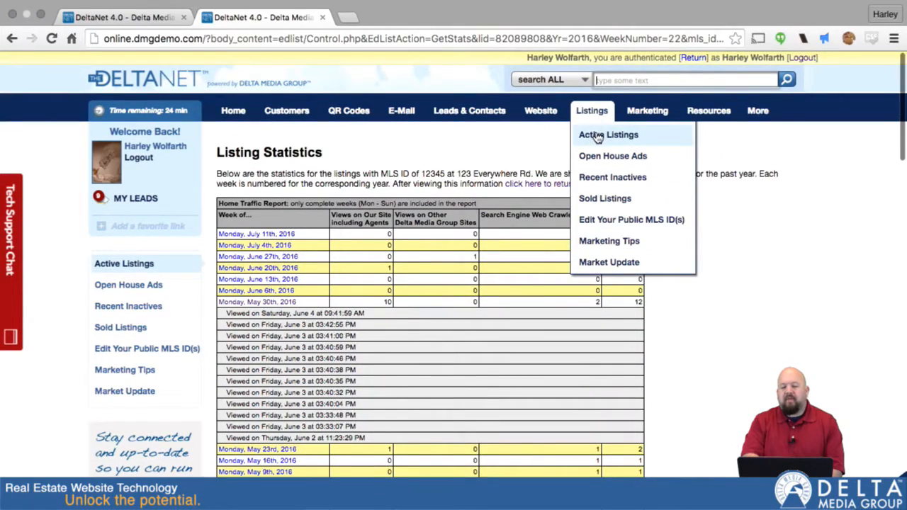
pyautogui.click(601, 135)
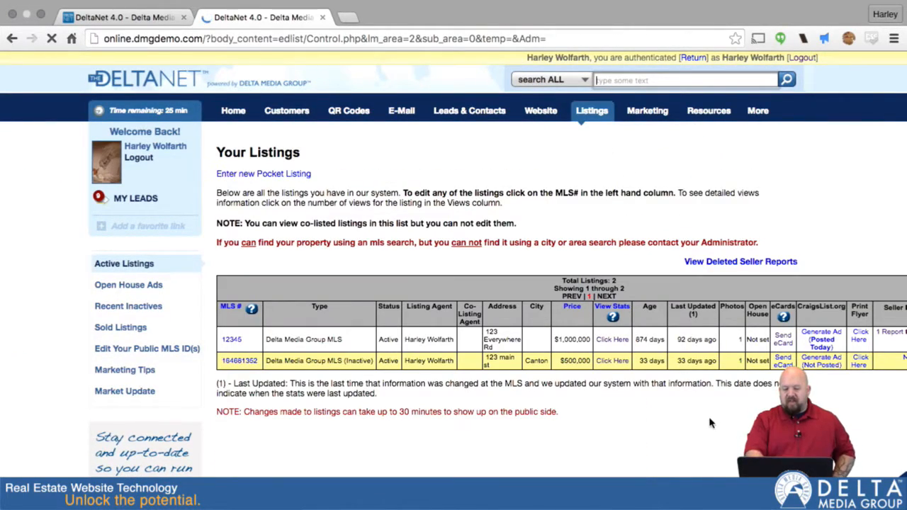
# Step: Open the overview for listing 12345 and view its public listing page in a new tab, then close that tab
pyautogui.hscroll(2, 711, 423)
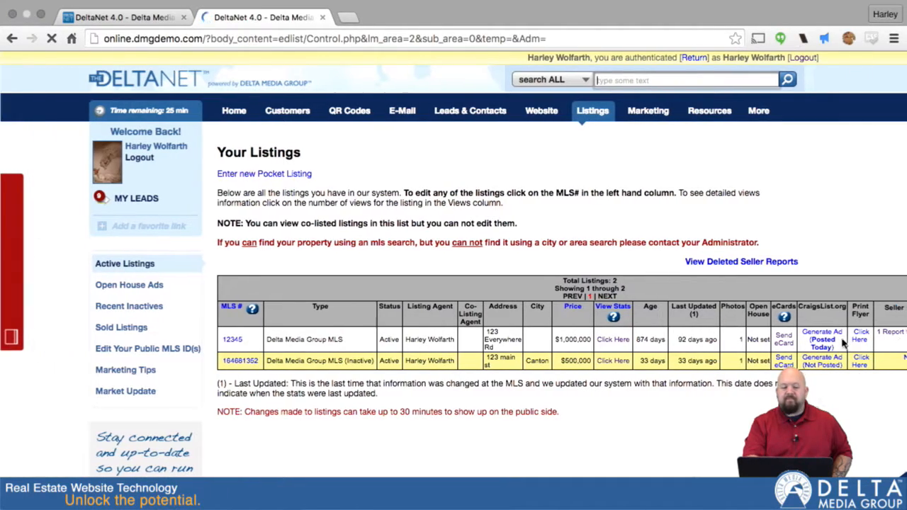
pyautogui.click(231, 340)
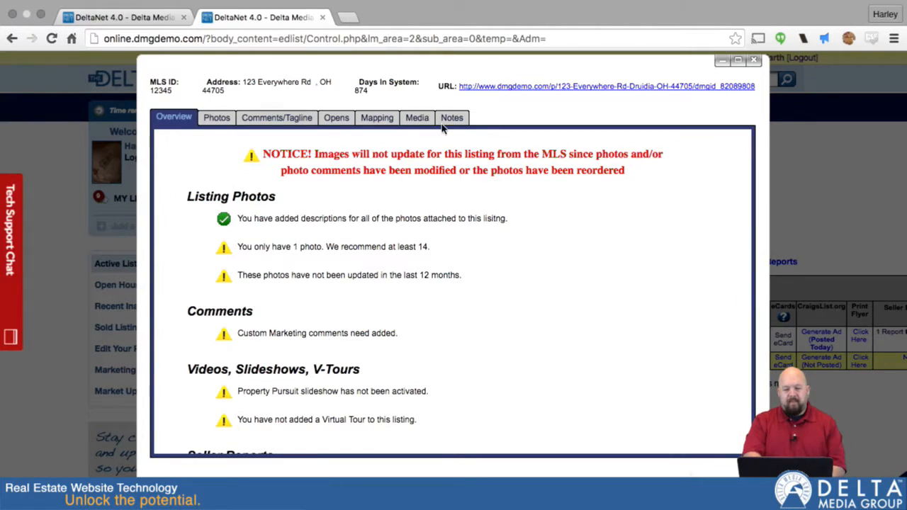
pyautogui.click(675, 88)
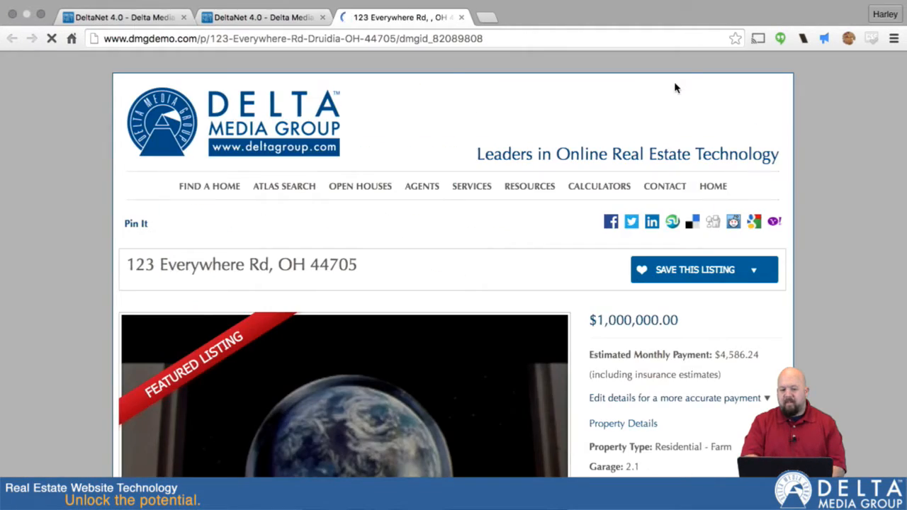
pyautogui.scroll(-5, 675, 88)
pyautogui.scroll(-10, 675, 88)
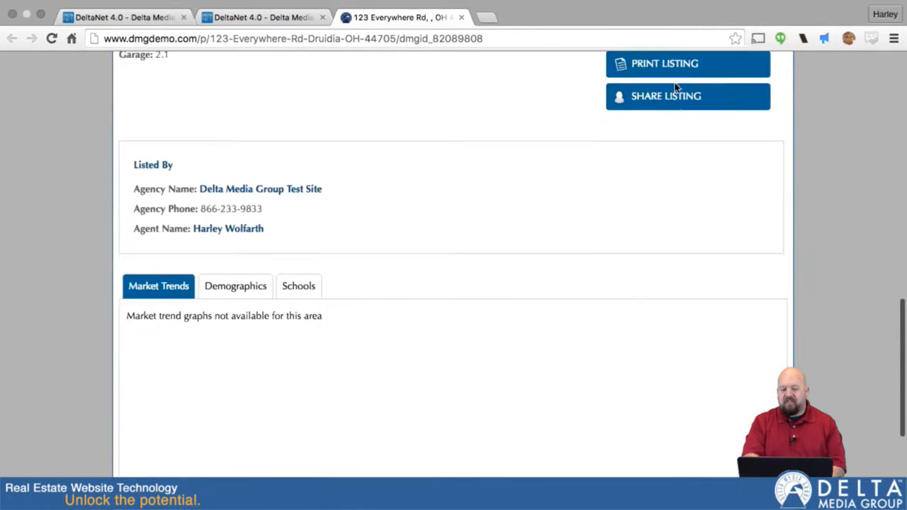
pyautogui.scroll(8, 675, 88)
pyautogui.scroll(6, 676, 88)
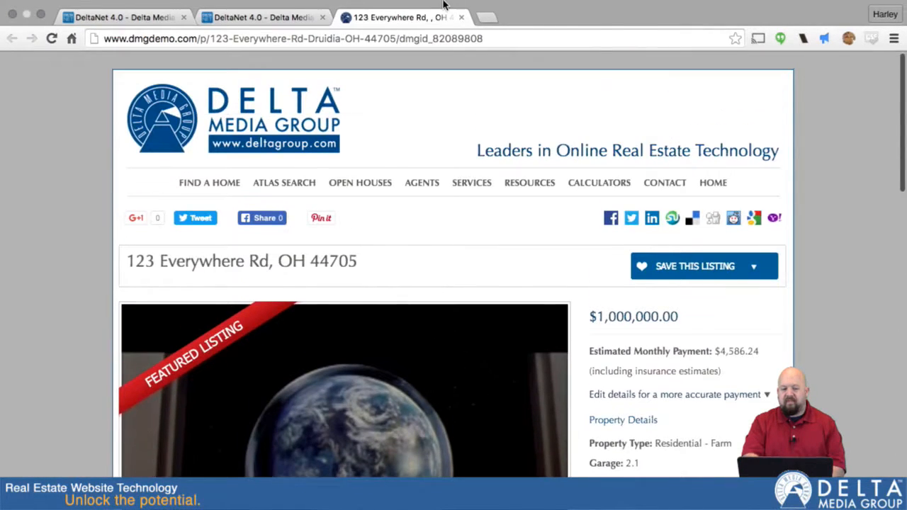
pyautogui.click(462, 17)
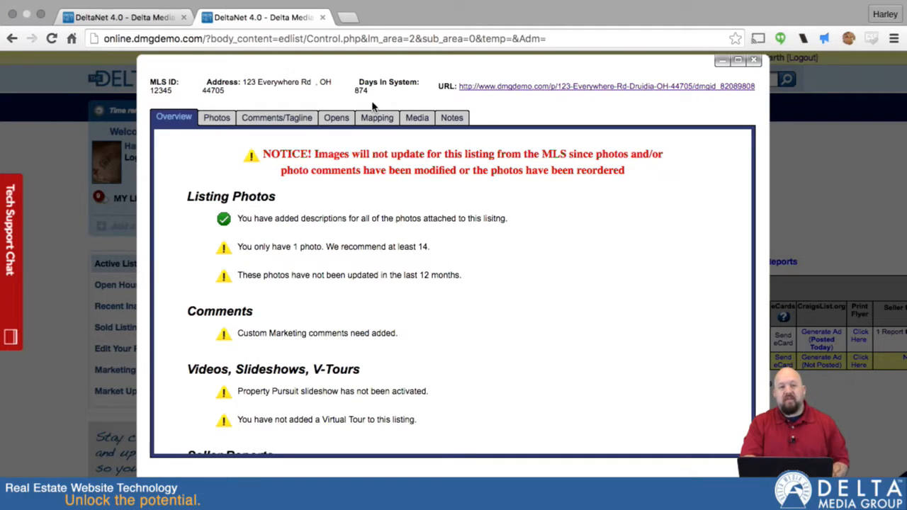
# Step: Review the listing overview checklist, including the Seller Reports section
pyautogui.scroll(-5, 368, 241)
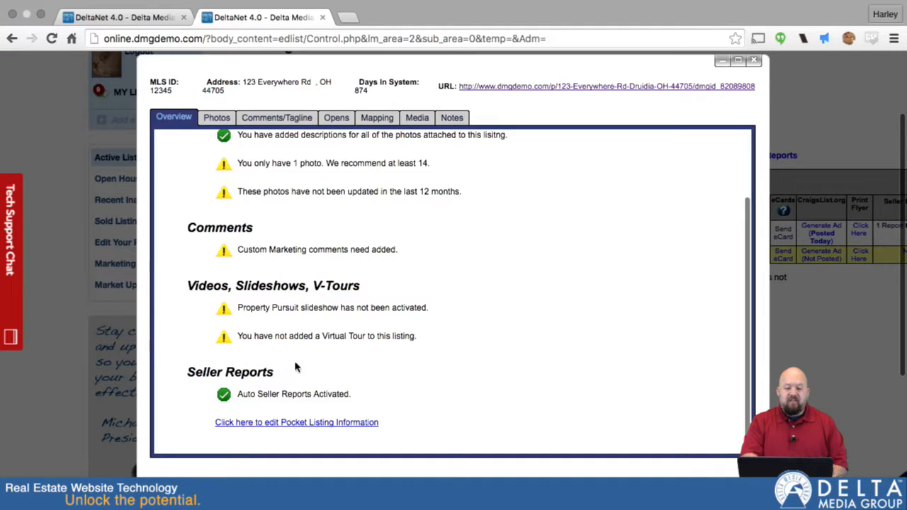
pyautogui.scroll(3, 320, 340)
pyautogui.scroll(1, 320, 340)
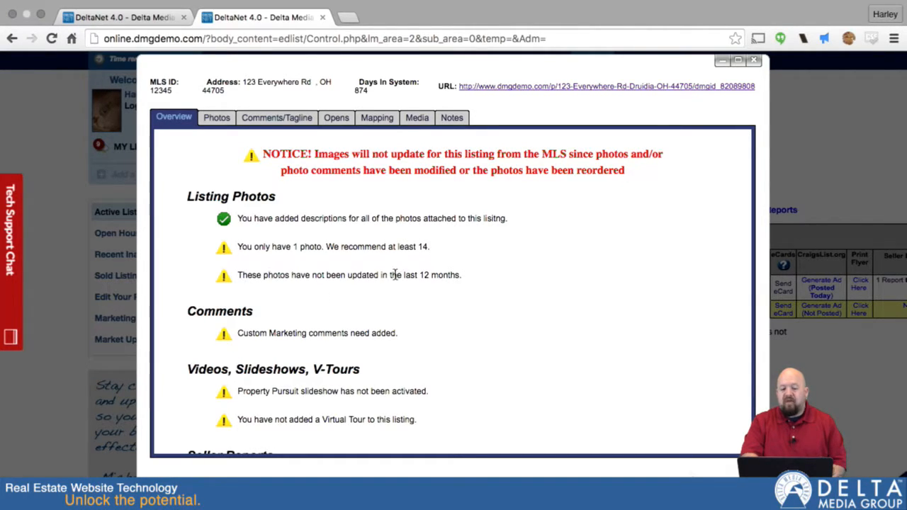
pyautogui.scroll(-5, 395, 275)
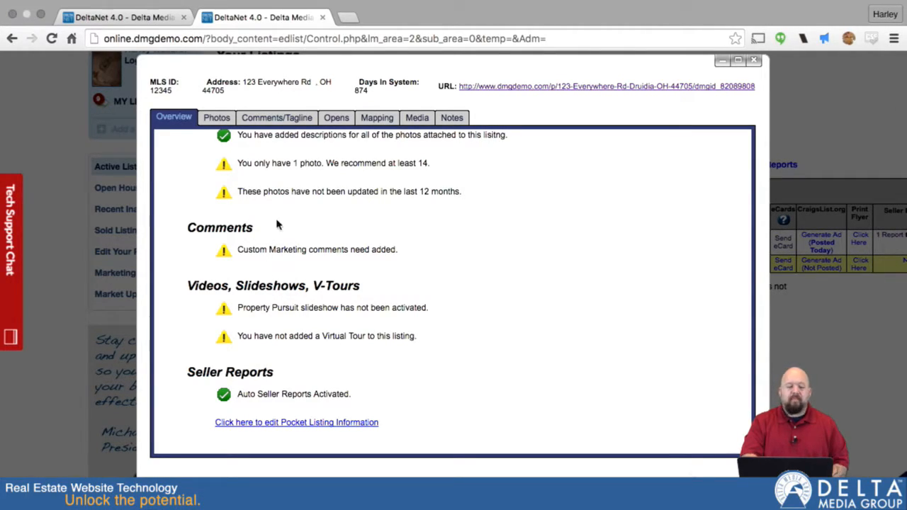
pyautogui.scroll(5, 298, 217)
pyautogui.scroll(-7, 297, 227)
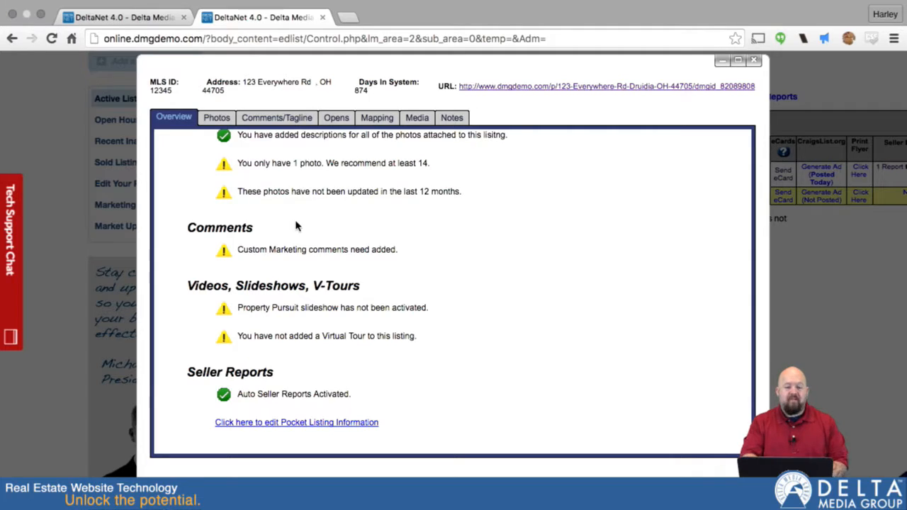
# Step: Open the pocket listing information editor for this listing and browse its fields
pyautogui.click(276, 425)
pyautogui.scroll(-2, 484, 332)
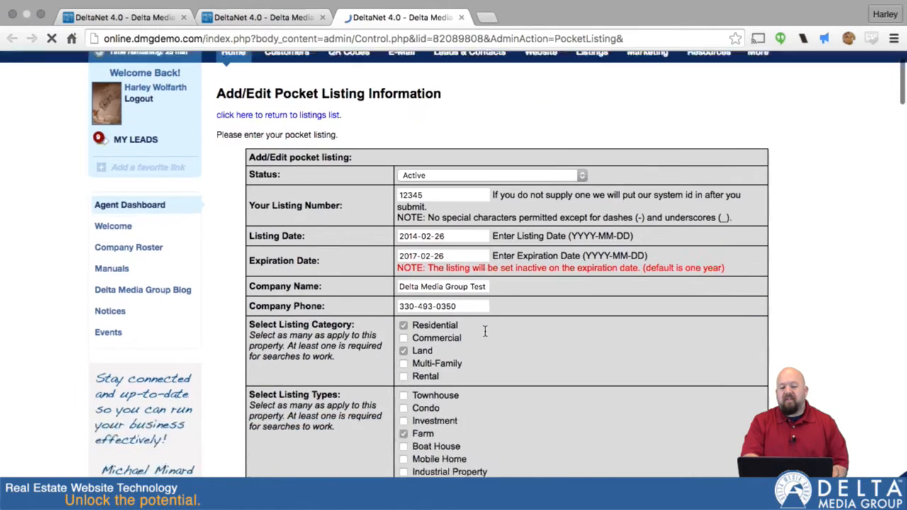
pyautogui.scroll(-12, 485, 332)
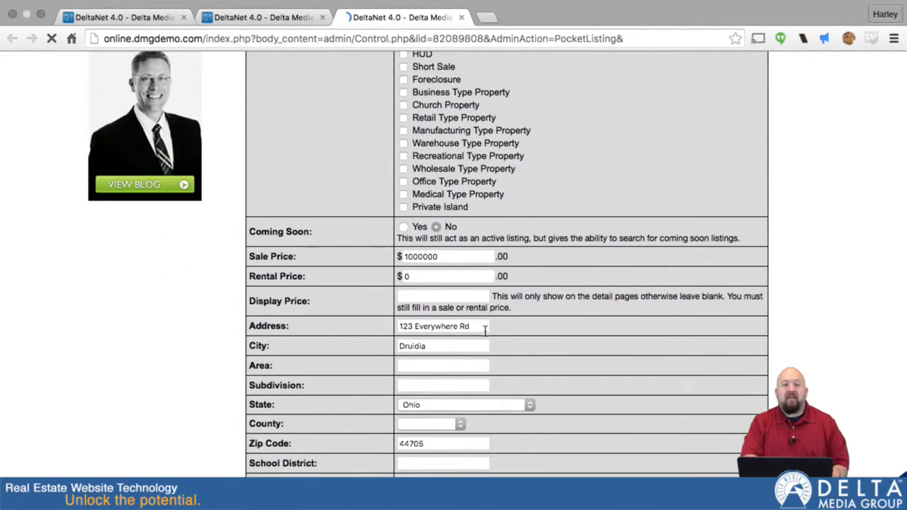
# Step: Scroll through the remaining pocket listing fields, then close that tab and return to the listing overview
pyautogui.scroll(-3, 594, 432)
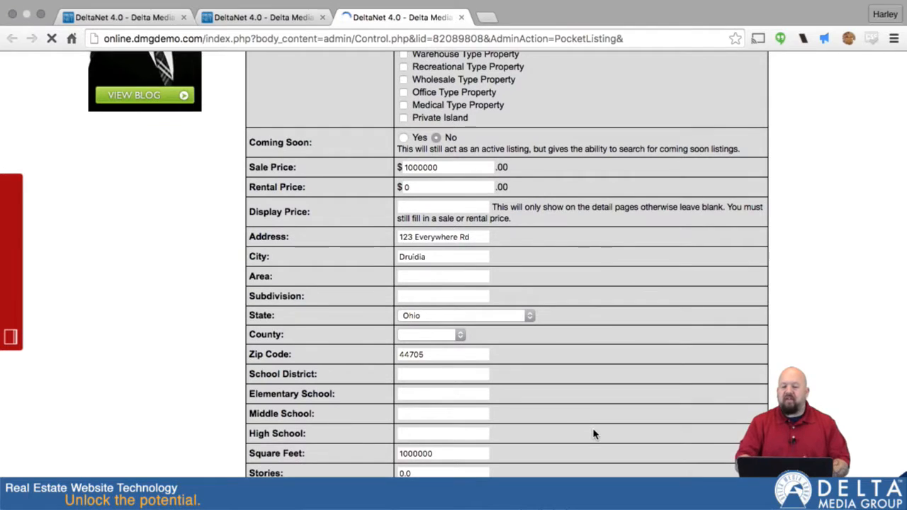
pyautogui.scroll(-10, 594, 433)
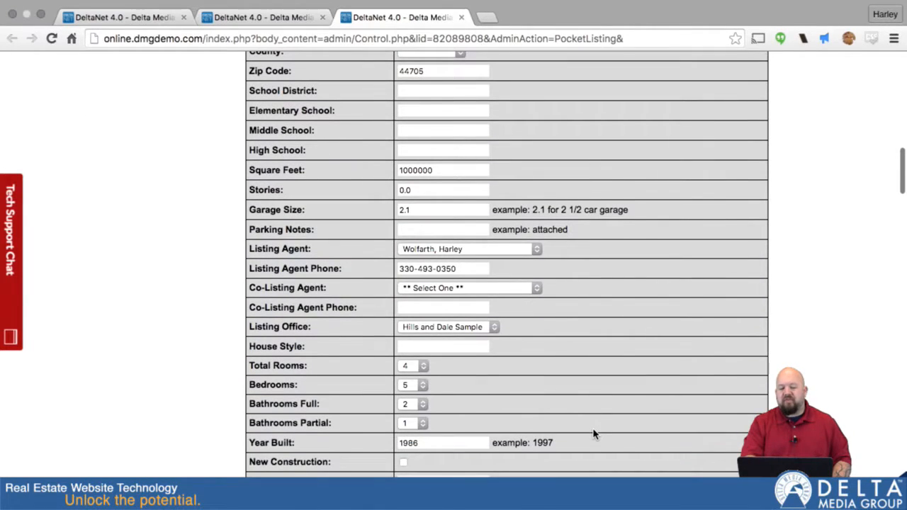
pyautogui.scroll(-3, 594, 434)
pyautogui.scroll(-11, 492, 316)
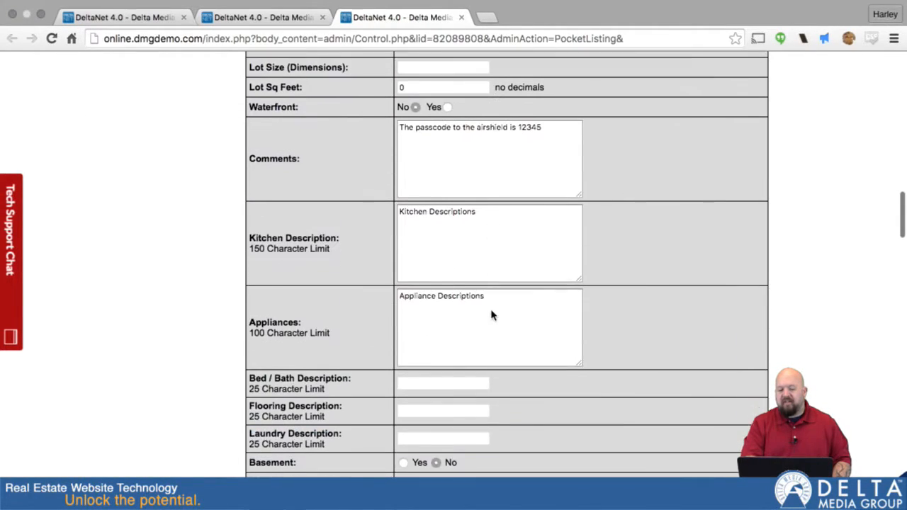
pyautogui.scroll(-11, 492, 315)
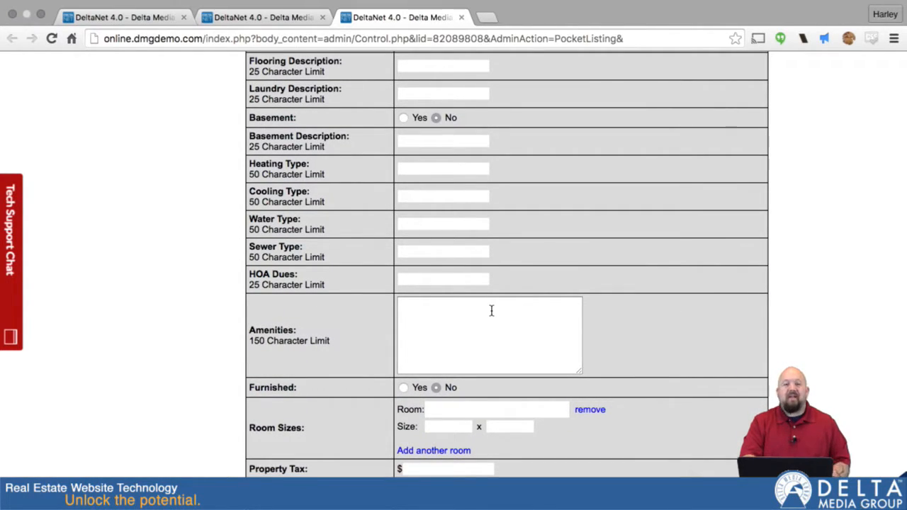
pyautogui.scroll(20, 491, 310)
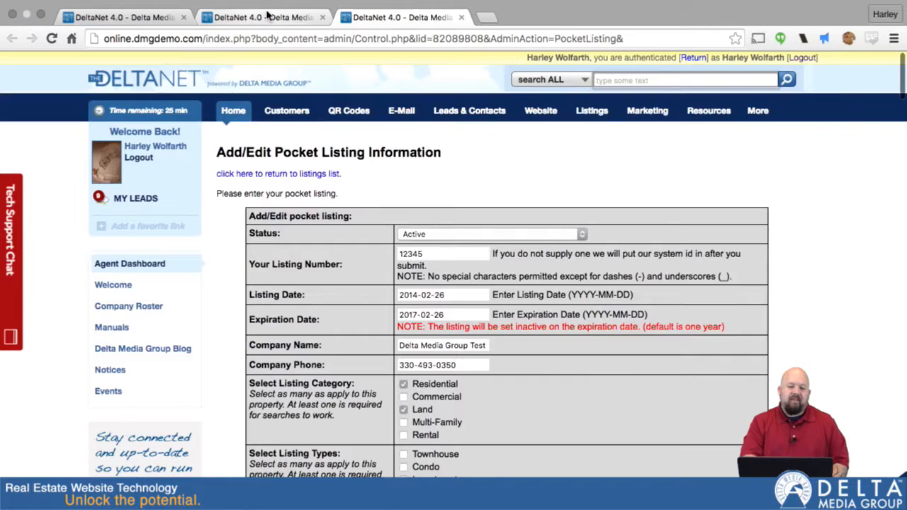
pyautogui.click(268, 16)
pyautogui.click(462, 17)
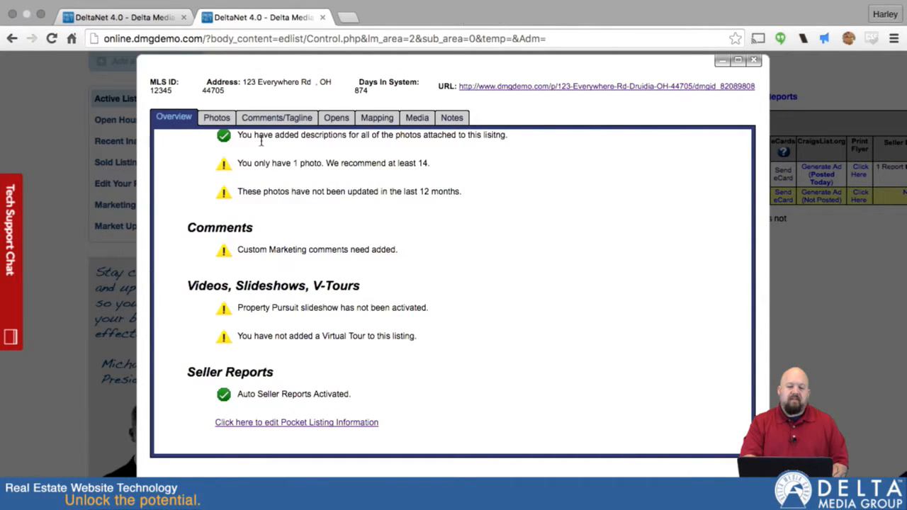
# Step: Open the listing's Photos section and browse for a new photo file to upload, cancelling the file chooser
pyautogui.click(215, 122)
pyautogui.scroll(-4, 509, 330)
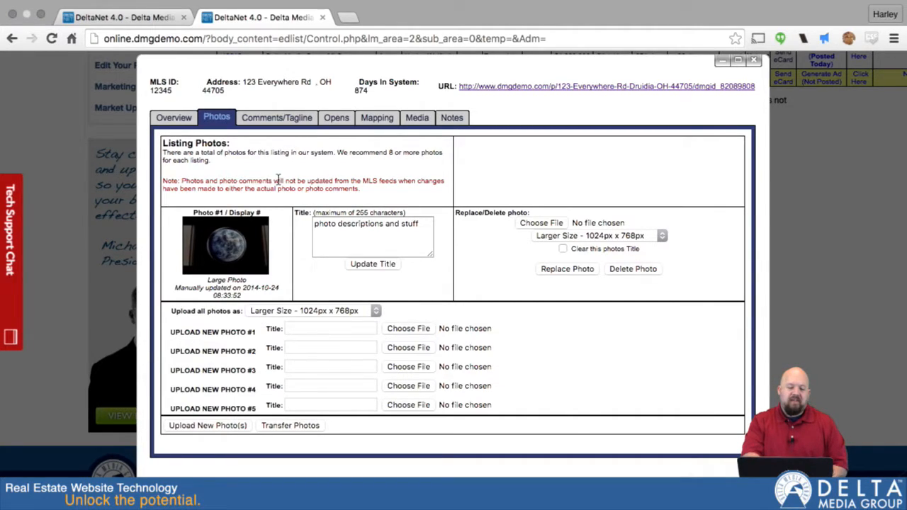
pyautogui.click(408, 330)
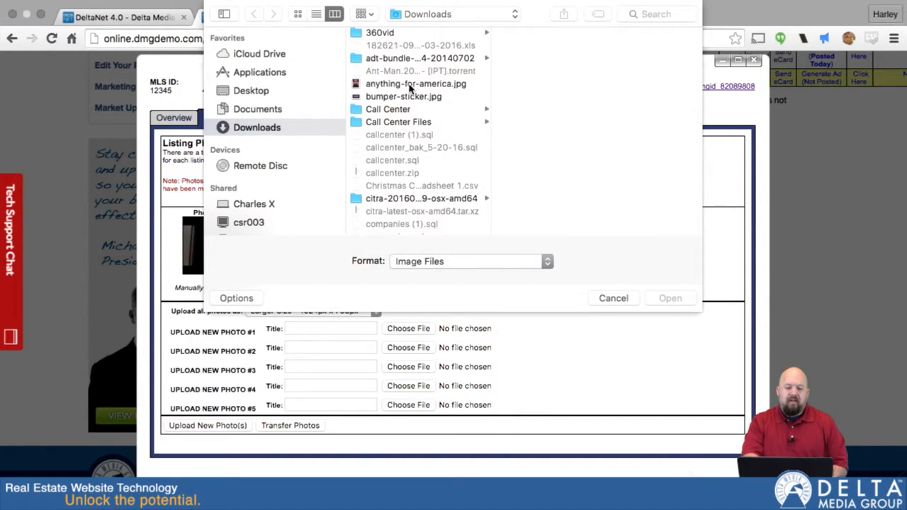
pyautogui.click(624, 301)
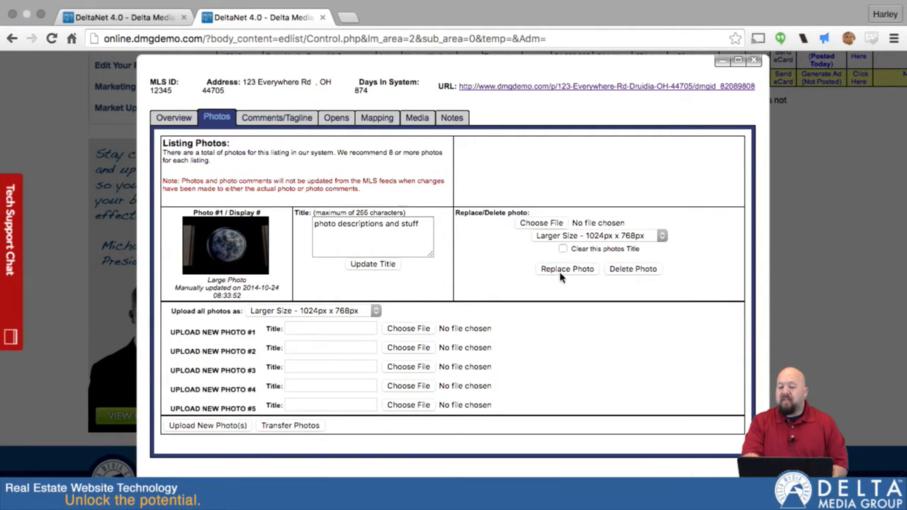
pyautogui.scroll(-2, 517, 315)
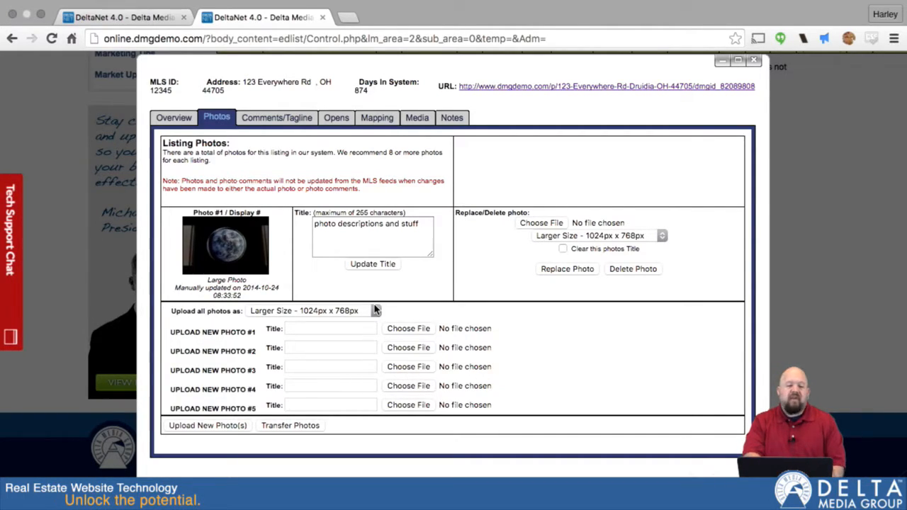
pyautogui.click(339, 223)
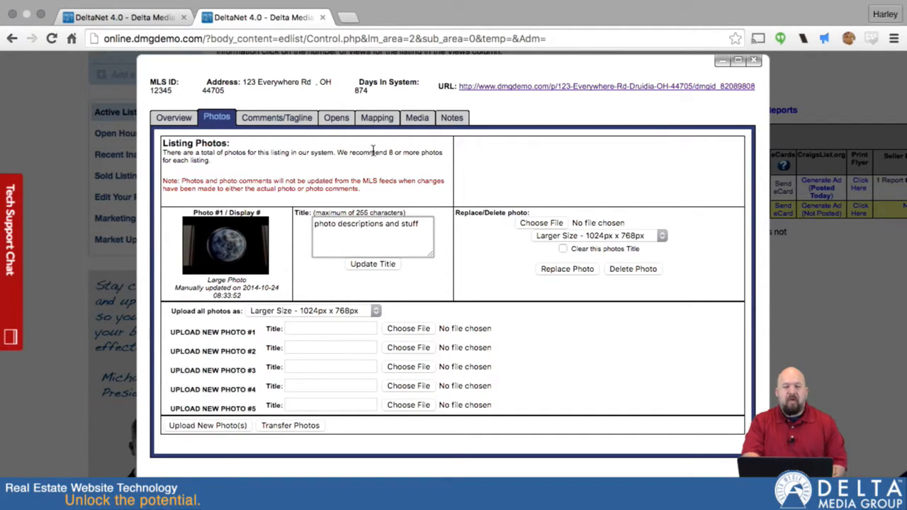
# Step: Open the Comments/Tagline section and review the tagline and display comments fields
pyautogui.click(271, 120)
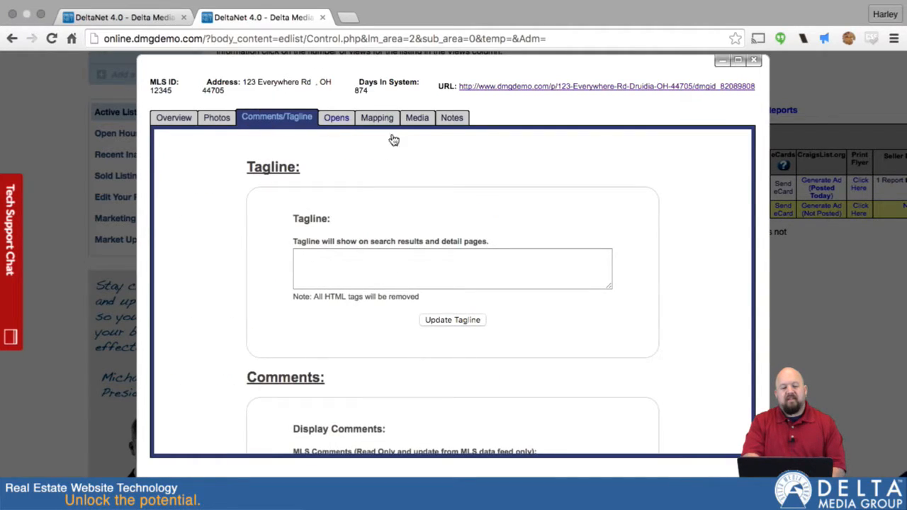
pyautogui.scroll(-3, 647, 224)
pyautogui.scroll(2, 364, 172)
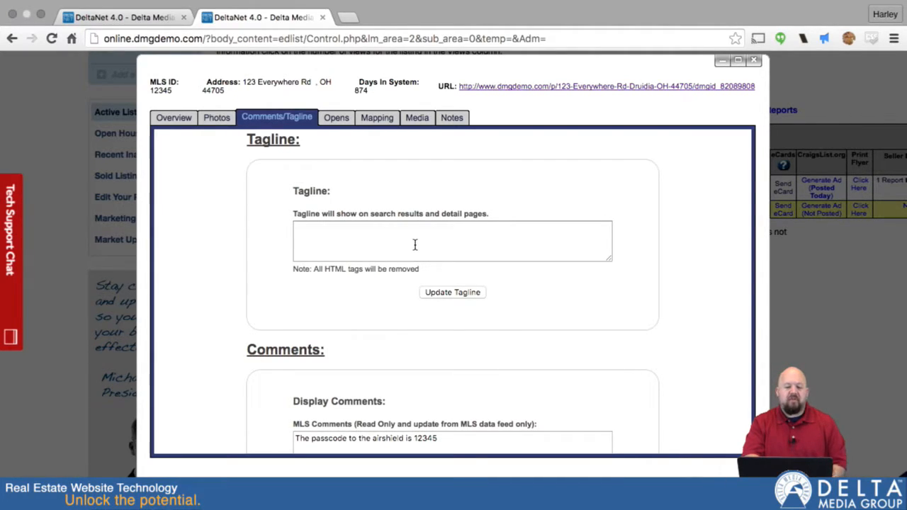
pyautogui.scroll(-5, 415, 246)
pyautogui.click(334, 300)
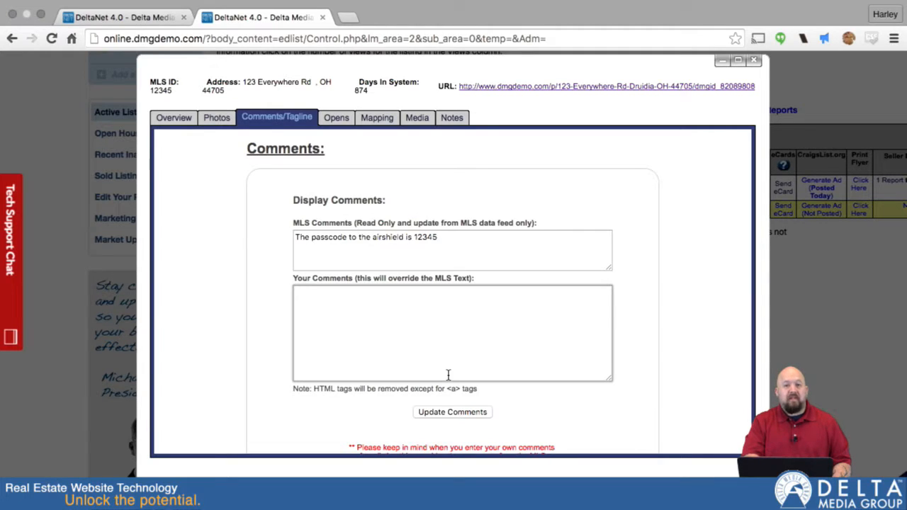
pyautogui.scroll(-2, 392, 279)
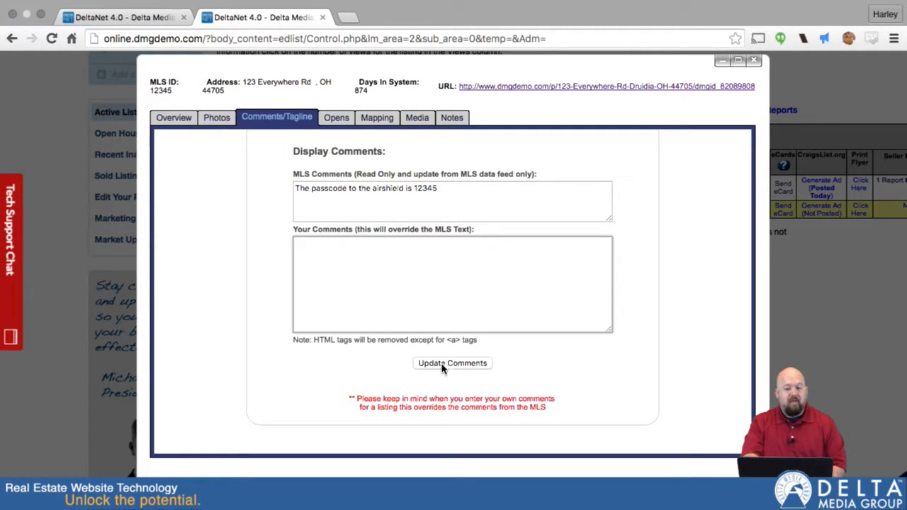
# Step: Save an open house for Sunday, July 24, 2016, from 2:00 to 4:00 PM with the current agent
pyautogui.click(333, 120)
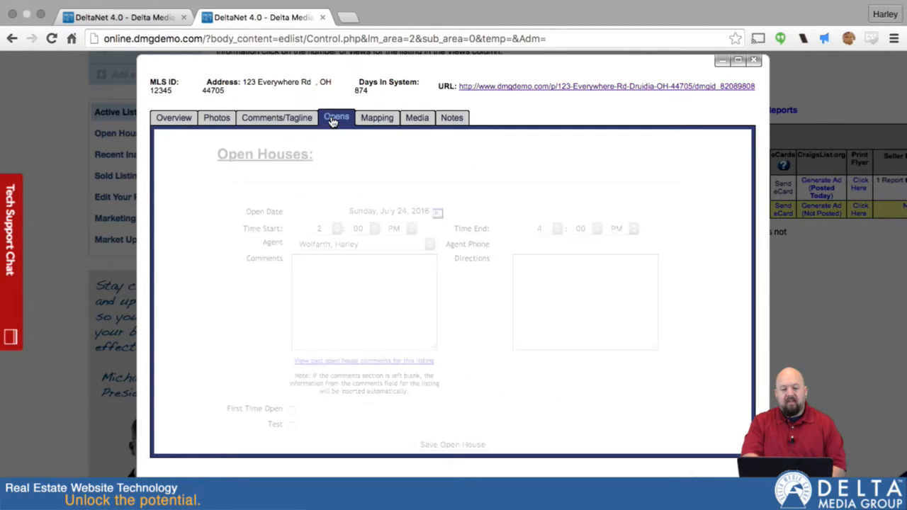
pyautogui.scroll(-3, 485, 306)
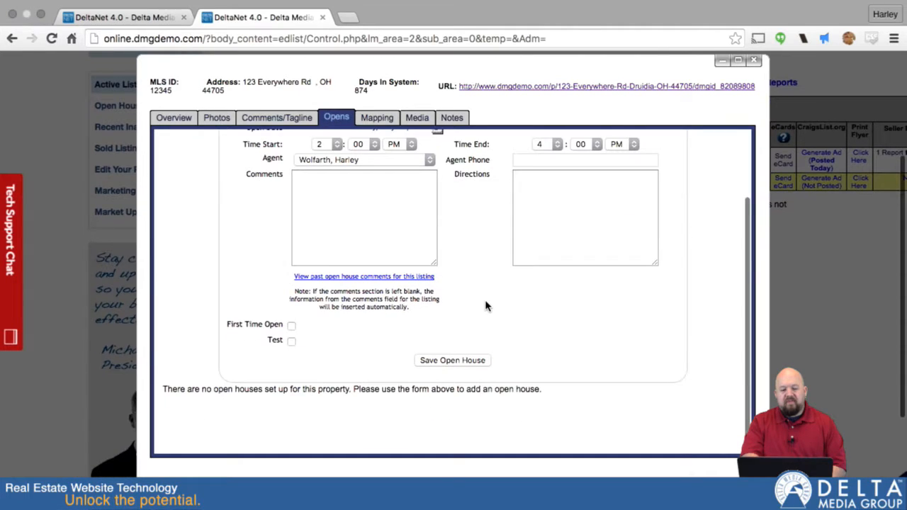
pyautogui.scroll(2, 485, 305)
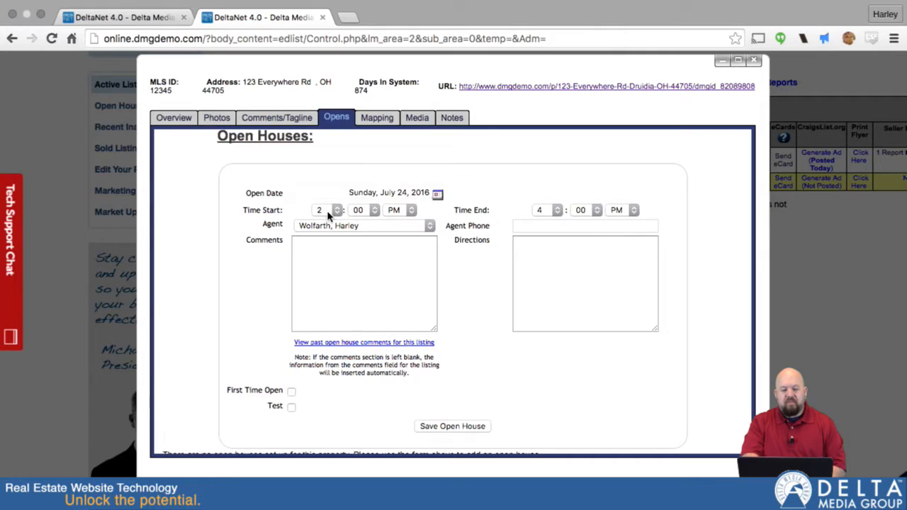
pyautogui.click(430, 225)
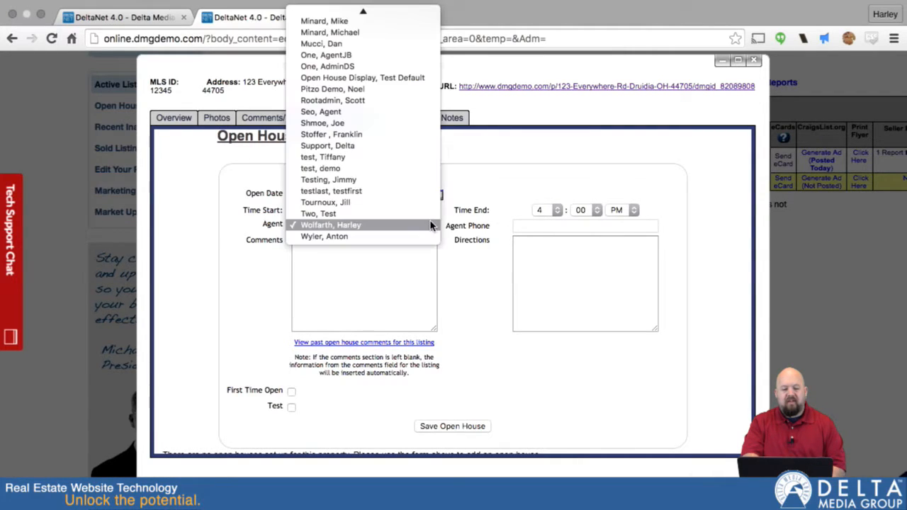
pyautogui.click(401, 225)
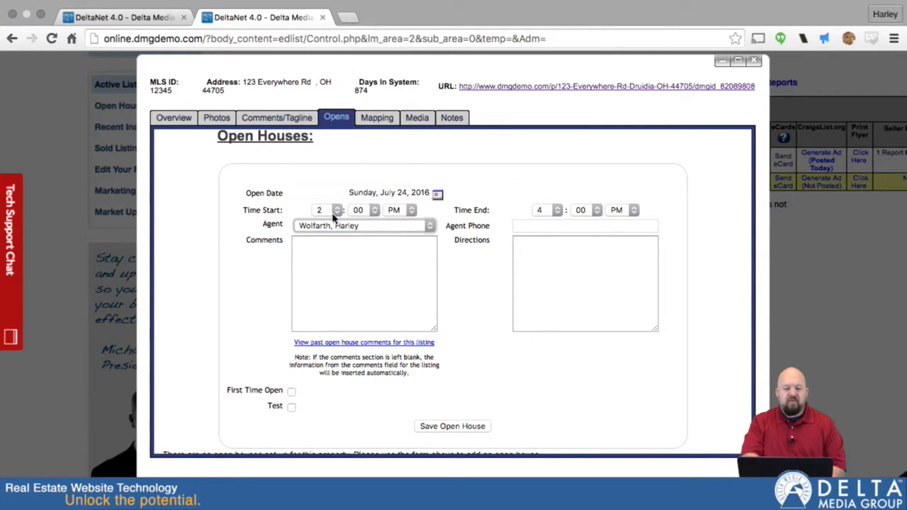
pyautogui.click(363, 254)
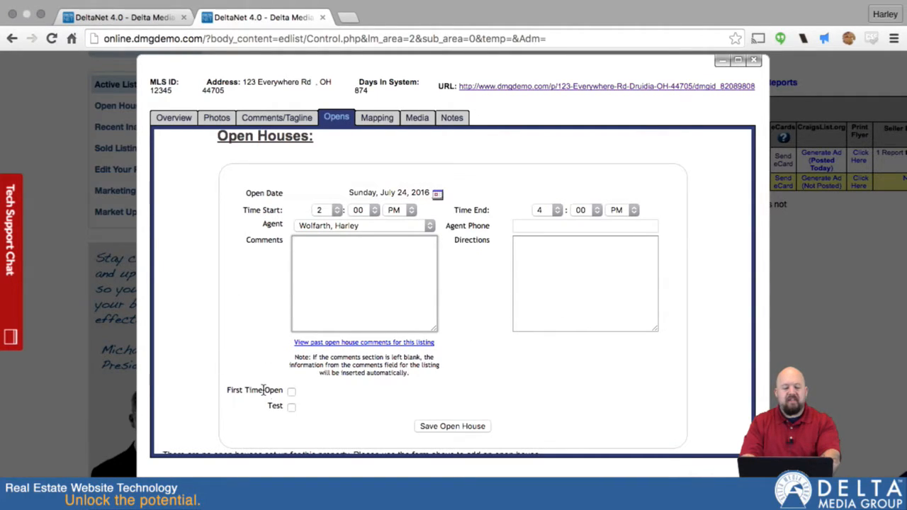
pyautogui.scroll(-2, 320, 395)
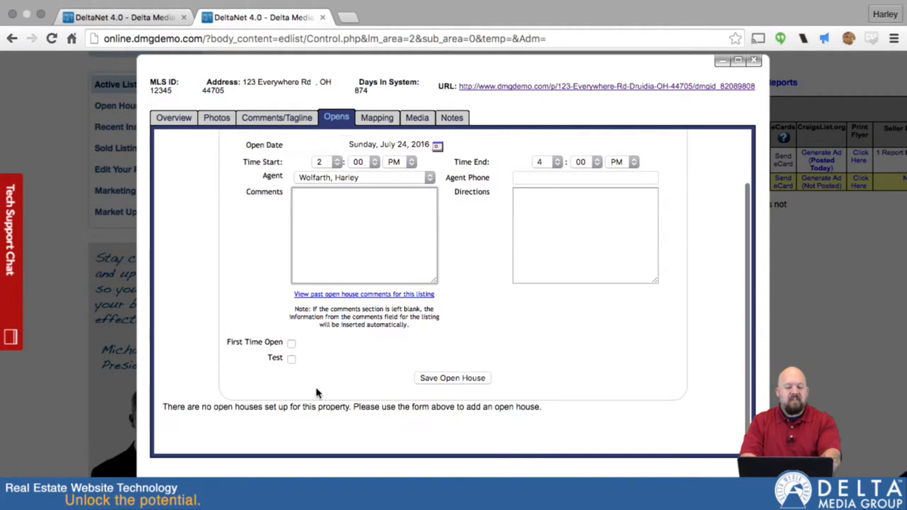
pyautogui.click(467, 378)
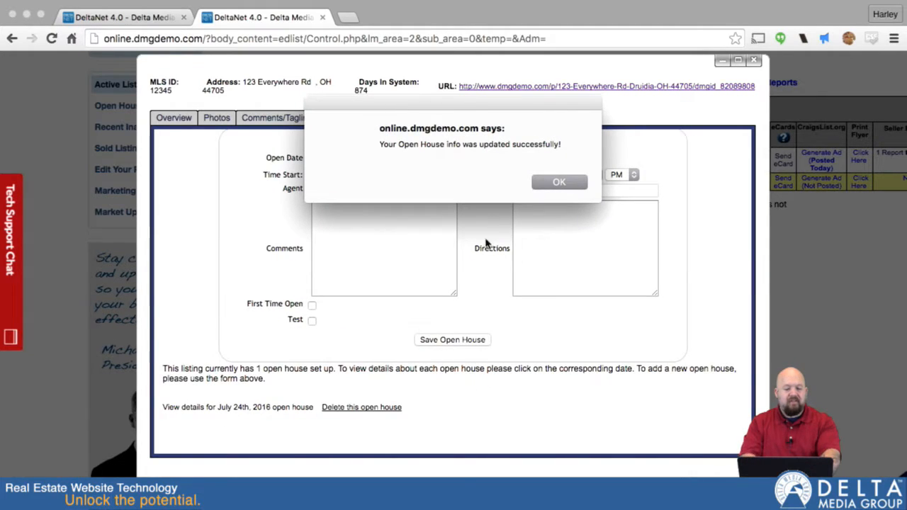
pyautogui.click(551, 183)
# Step: View the details of the July 24th, 2016 open house and delete that open house
pyautogui.scroll(-2, 432, 340)
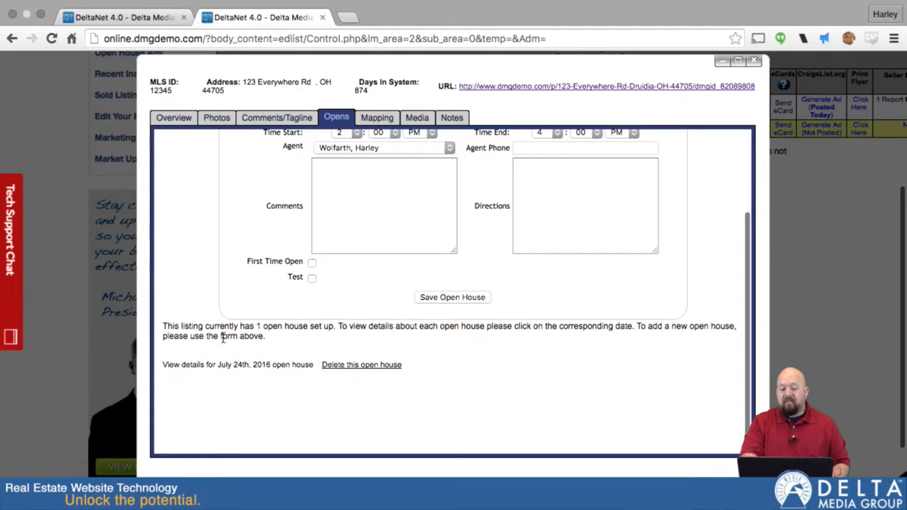
pyautogui.click(187, 366)
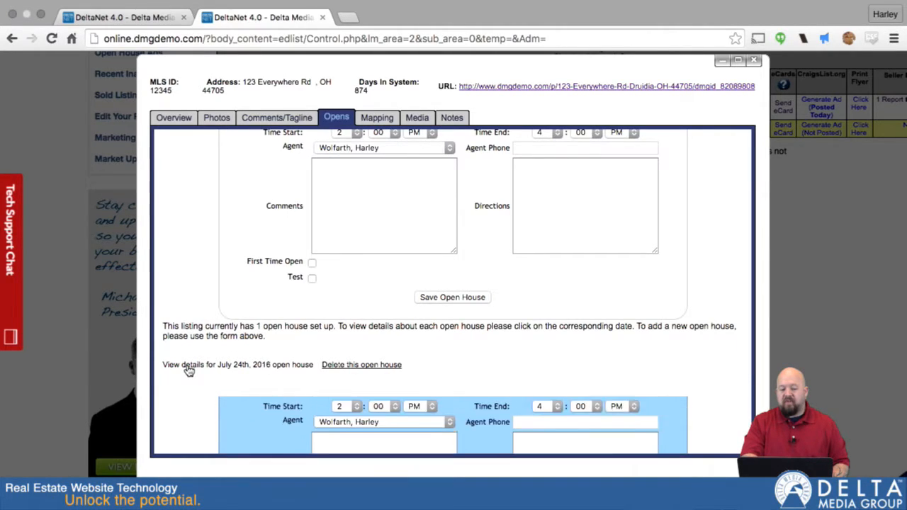
pyautogui.scroll(-5, 188, 367)
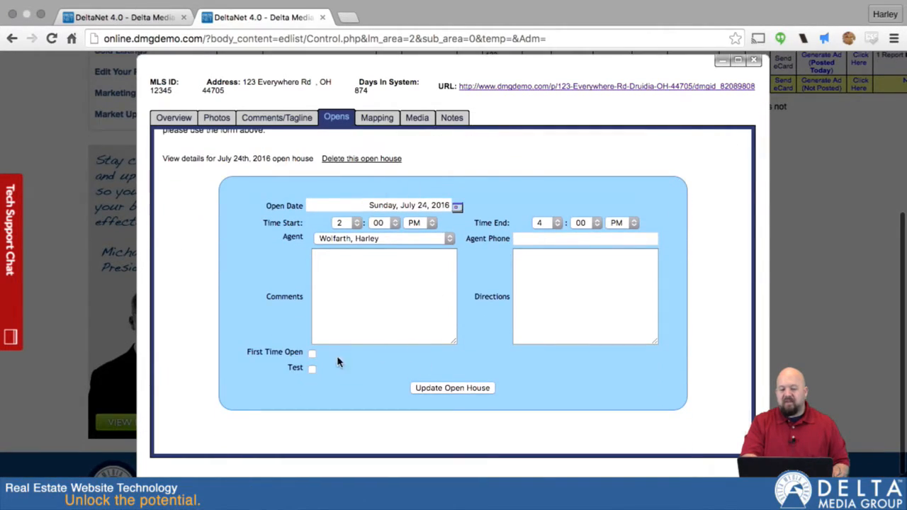
pyautogui.scroll(3, 339, 287)
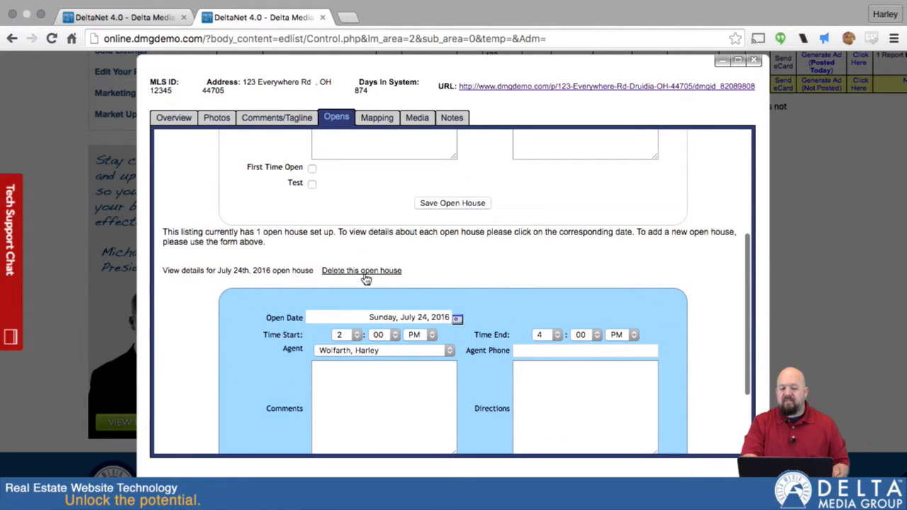
pyautogui.click(360, 273)
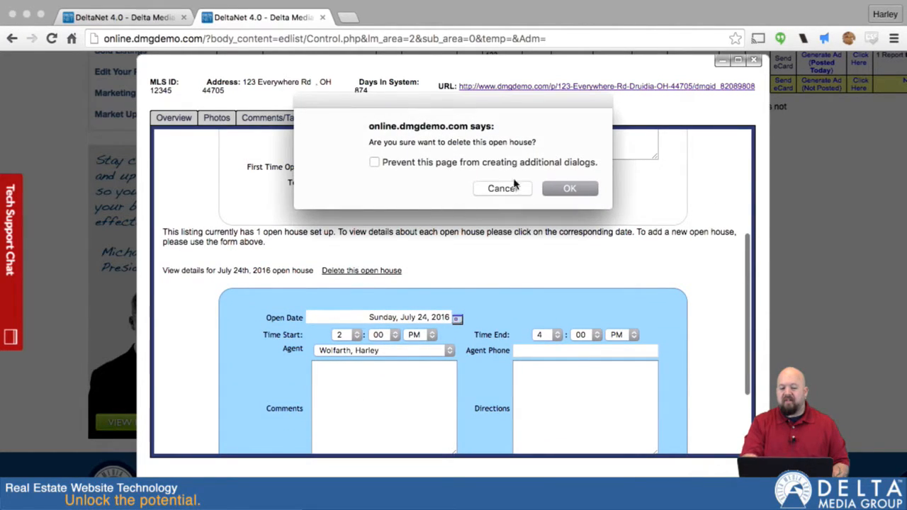
pyautogui.click(570, 187)
pyautogui.click(570, 188)
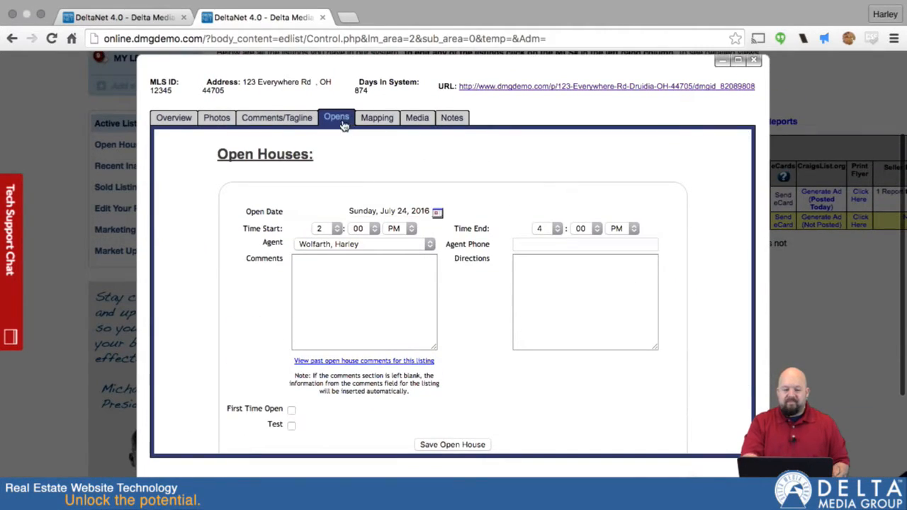
# Step: Open the Mapping section and follow the link for correcting the listing's map position
pyautogui.click(377, 119)
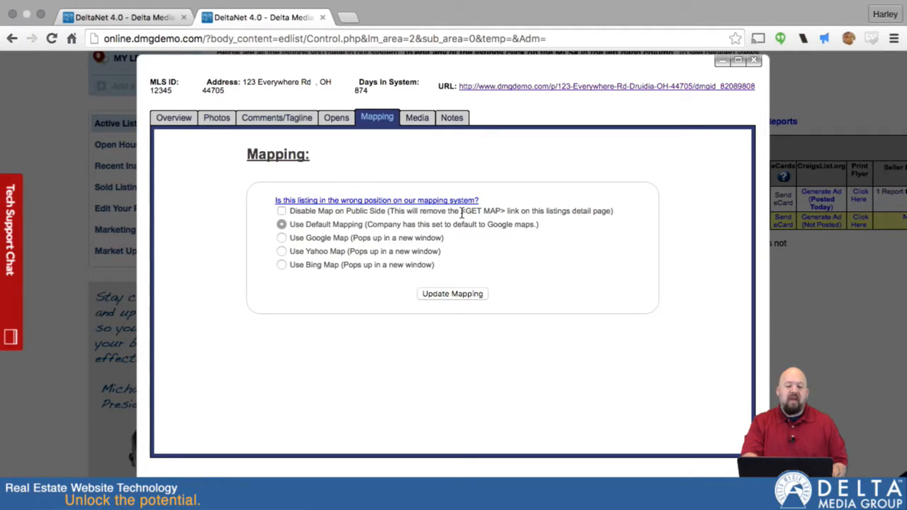
pyautogui.moveTo(547, 6)
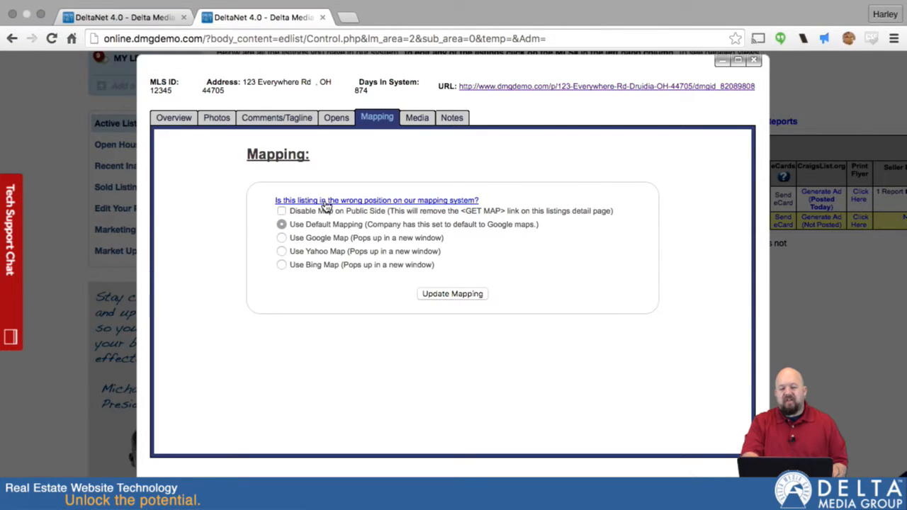
pyautogui.click(325, 201)
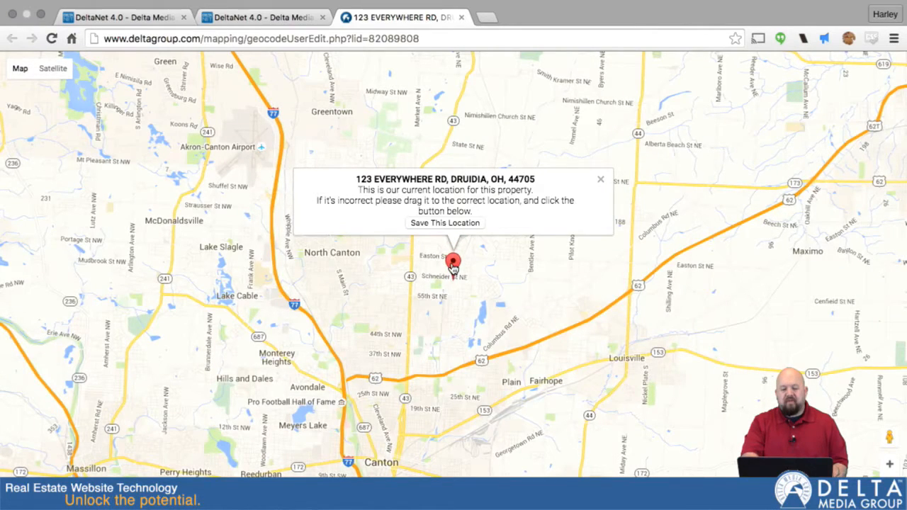
# Step: Drag the property's map marker south to near 44th St NW and save this location
pyautogui.moveTo(453, 268); pyautogui.dragTo(371, 315)
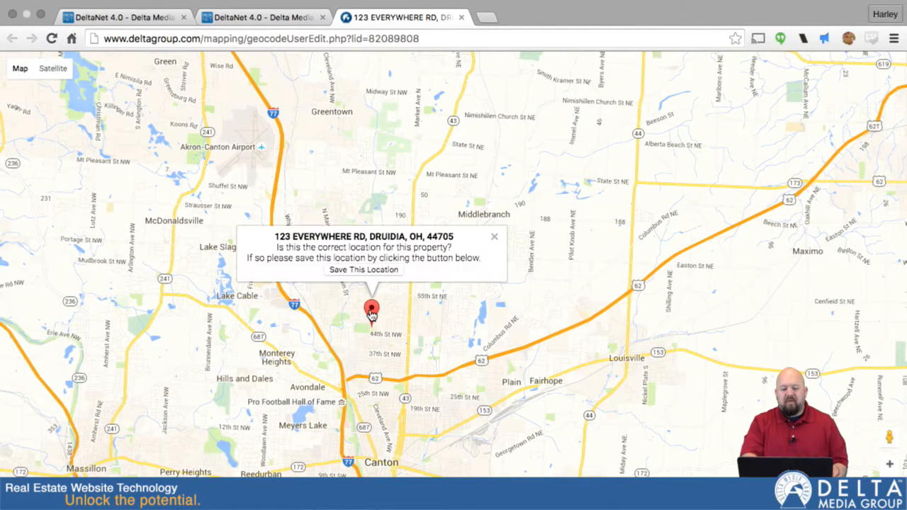
pyautogui.click(366, 271)
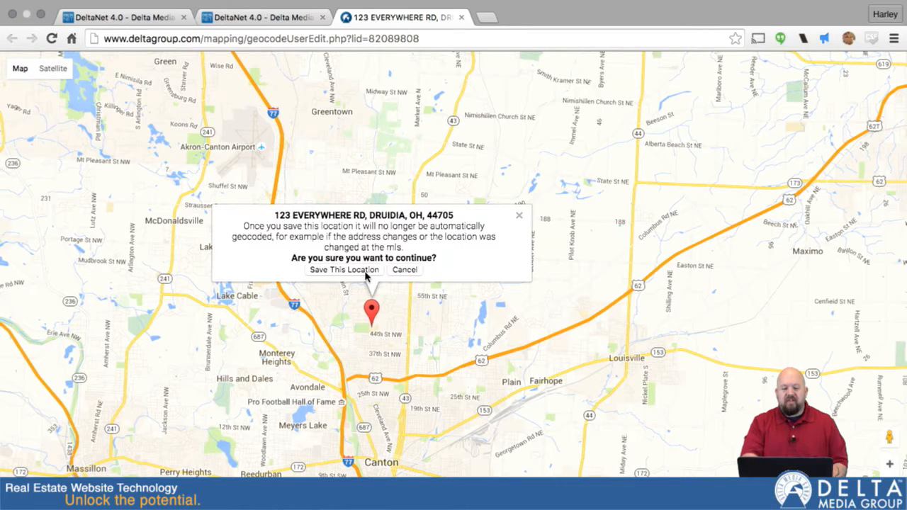
pyautogui.click(350, 272)
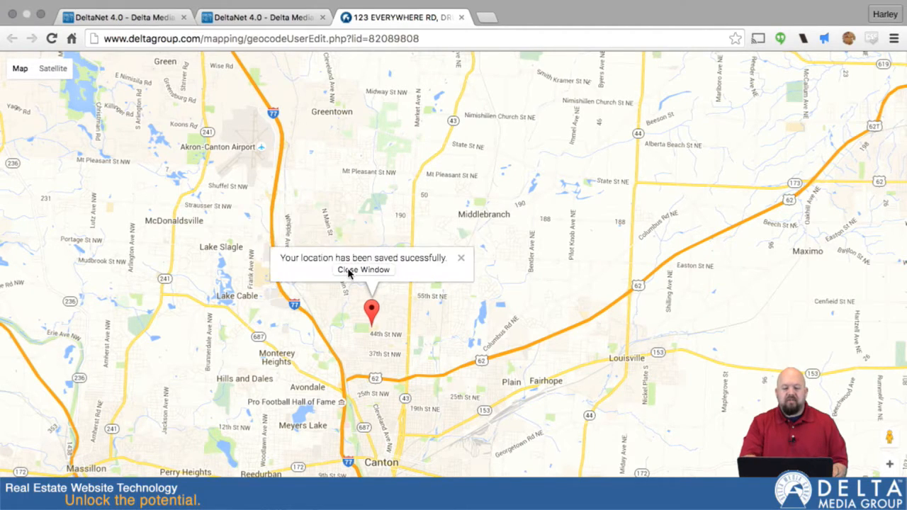
# Step: Close the map window and open the listing's Media section to review the virtual tour and YouTube video options
pyautogui.click(348, 272)
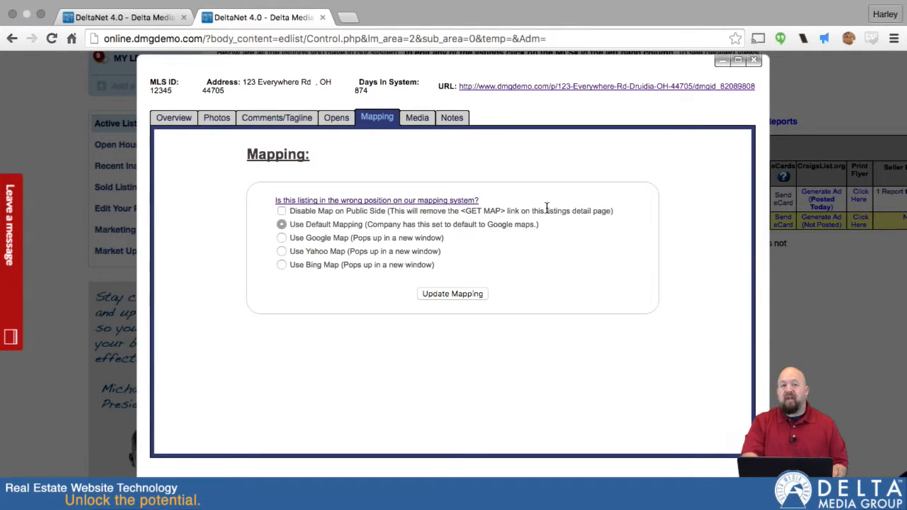
pyautogui.click(417, 119)
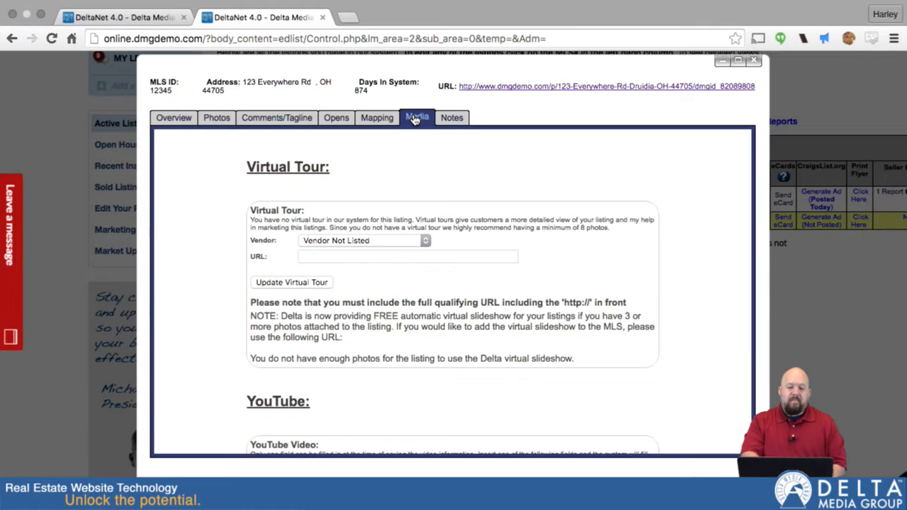
pyautogui.scroll(-3, 530, 229)
pyautogui.click(349, 237)
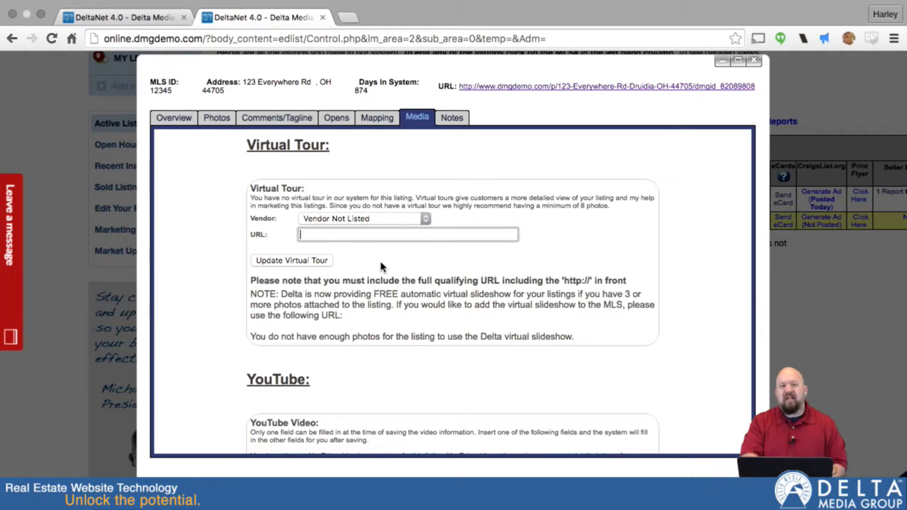
pyautogui.scroll(-5, 381, 267)
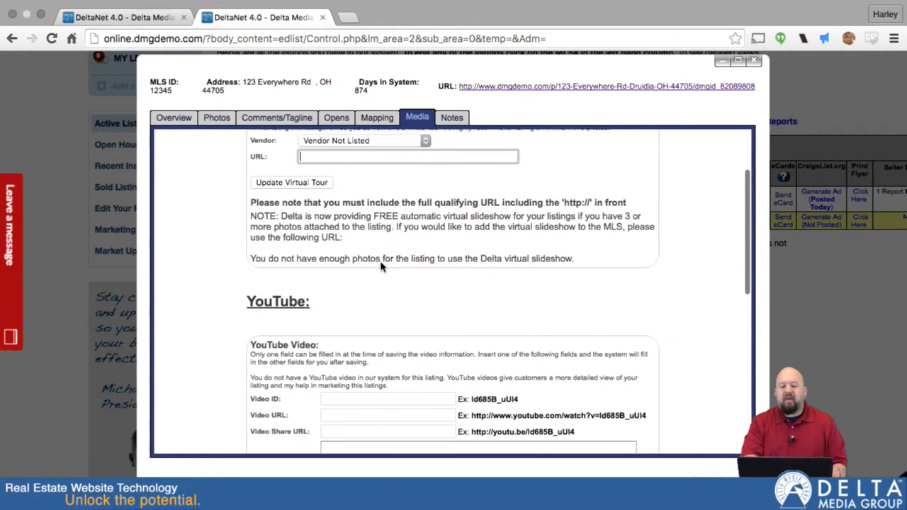
pyautogui.scroll(-3, 380, 266)
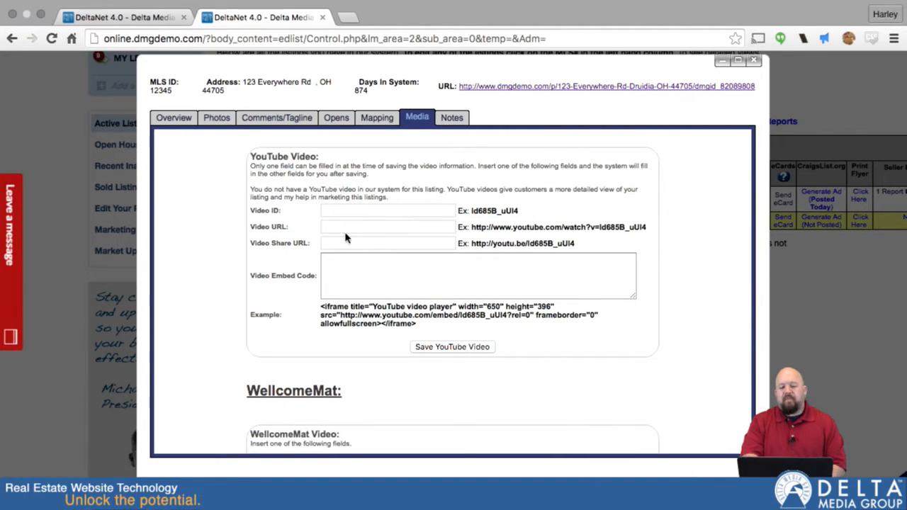
# Step: Open the 'Seeing What's Next (Kevin Frey Remix)' video on YouTube in a new tab, pause it, and copy its URL
pyautogui.click(348, 19)
pyautogui.write('yout')
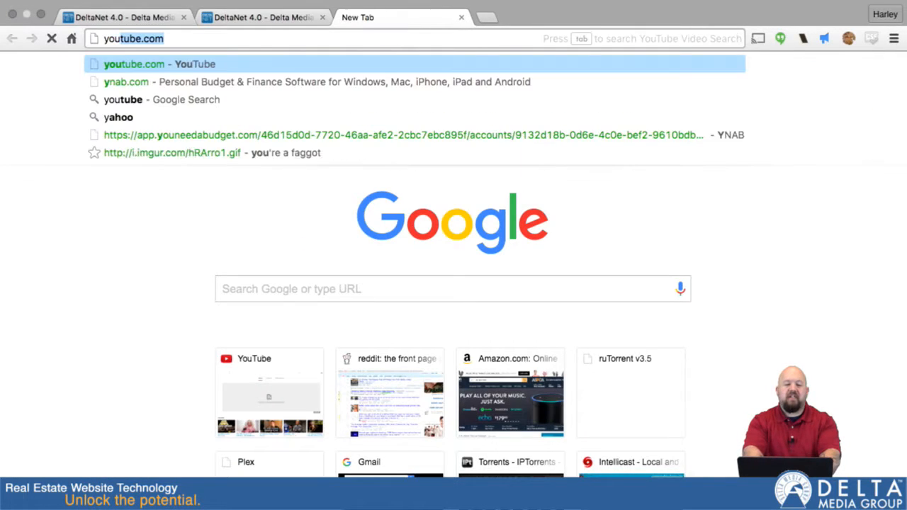
pyautogui.press('Return')
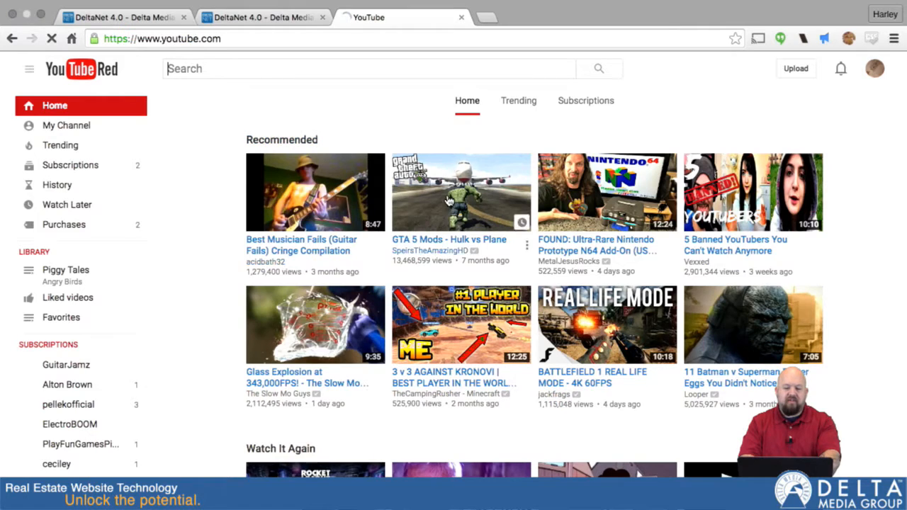
pyautogui.scroll(-3, 468, 234)
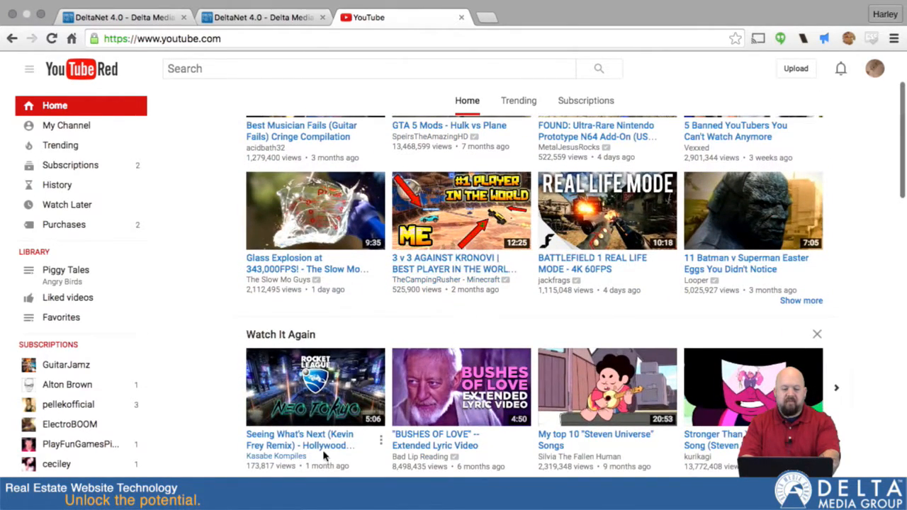
pyautogui.click(304, 393)
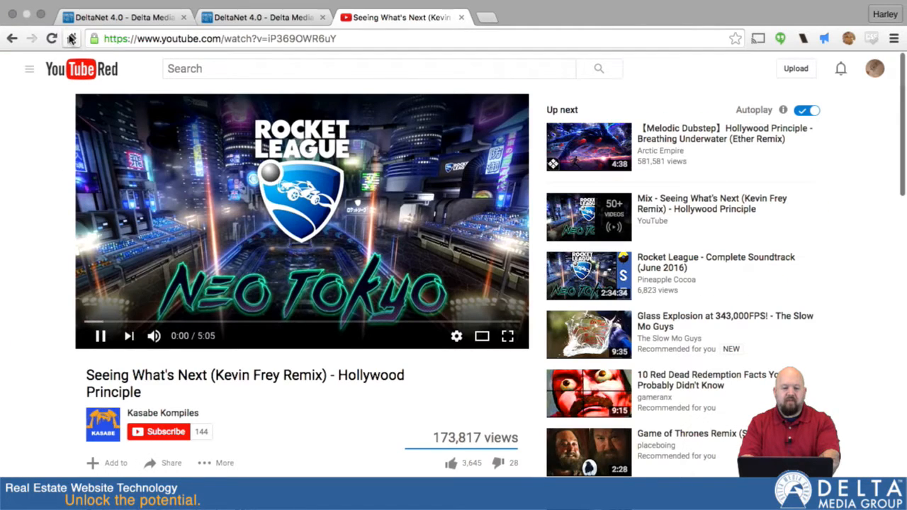
pyautogui.click(147, 40)
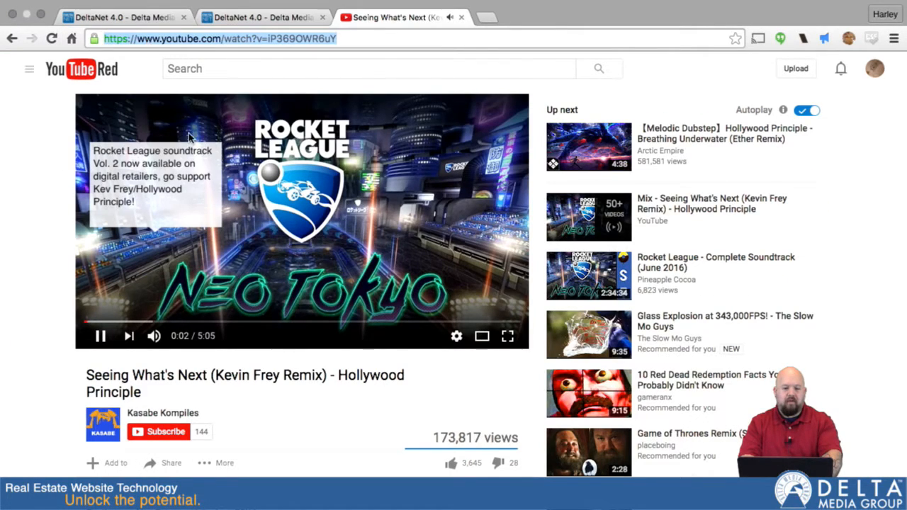
pyautogui.click(101, 335)
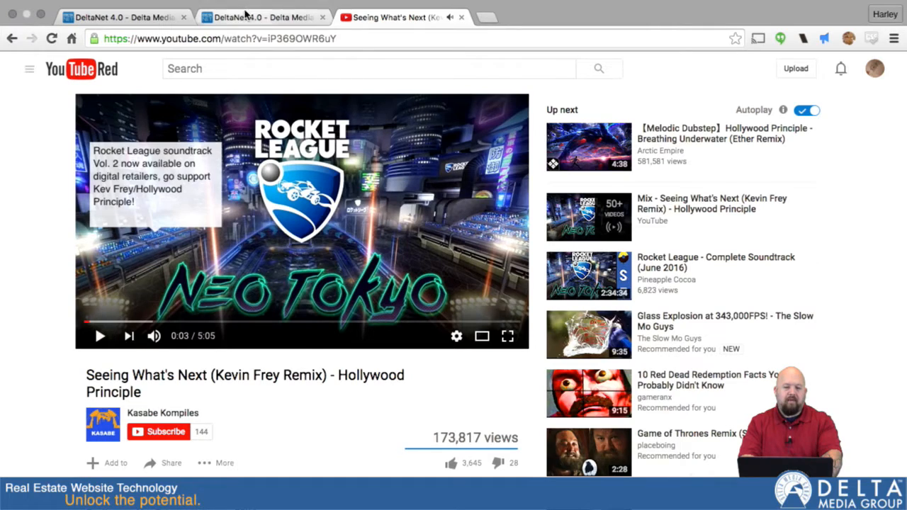
pyautogui.click(247, 38)
pyautogui.hotkey('ctrl', 'c')
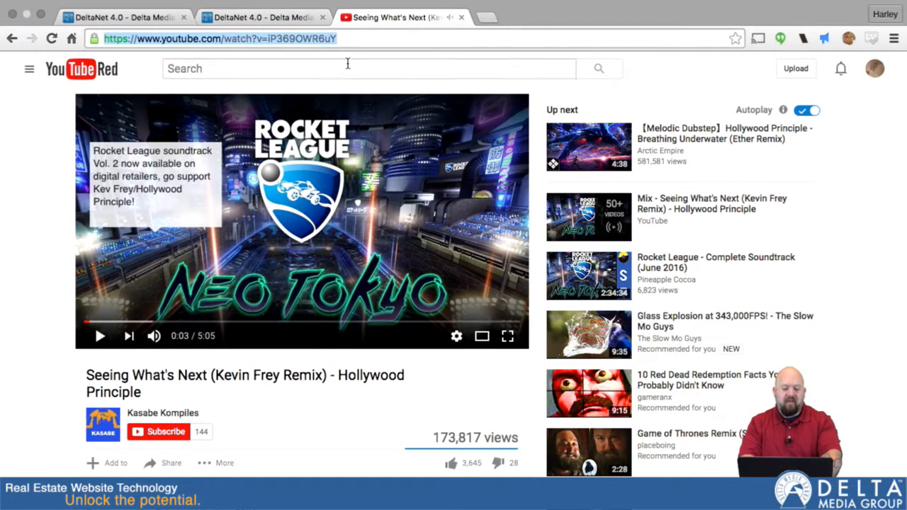
# Step: Paste the copied YouTube link into the listing's Video URL field and save the YouTube video
pyautogui.click(277, 20)
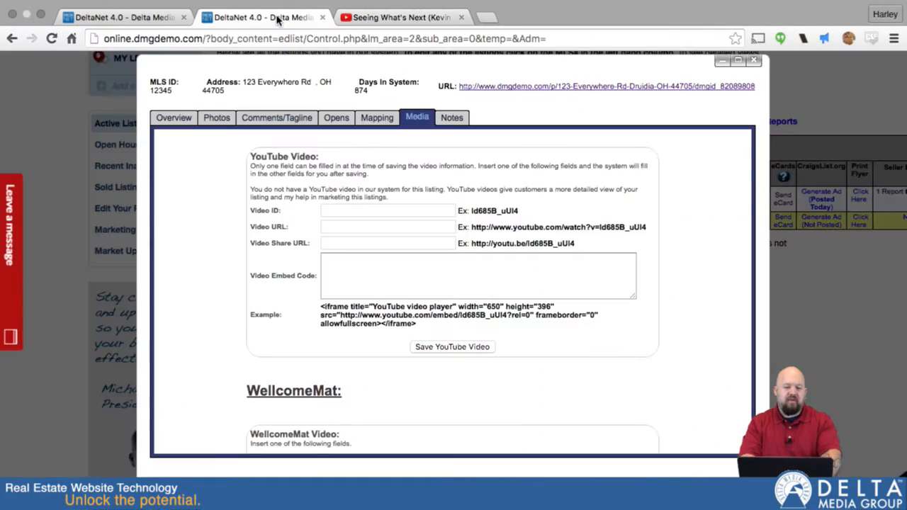
pyautogui.click(340, 226)
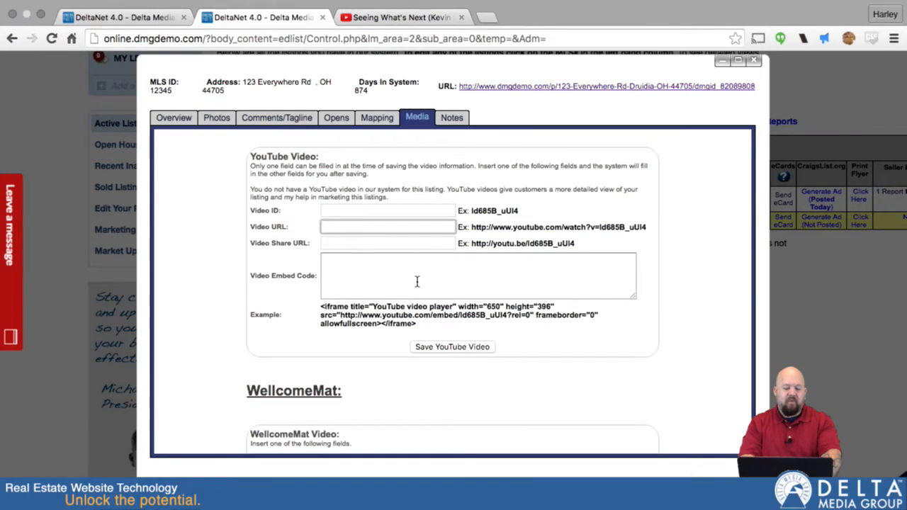
pyautogui.hotkey('ctrl', 'v')
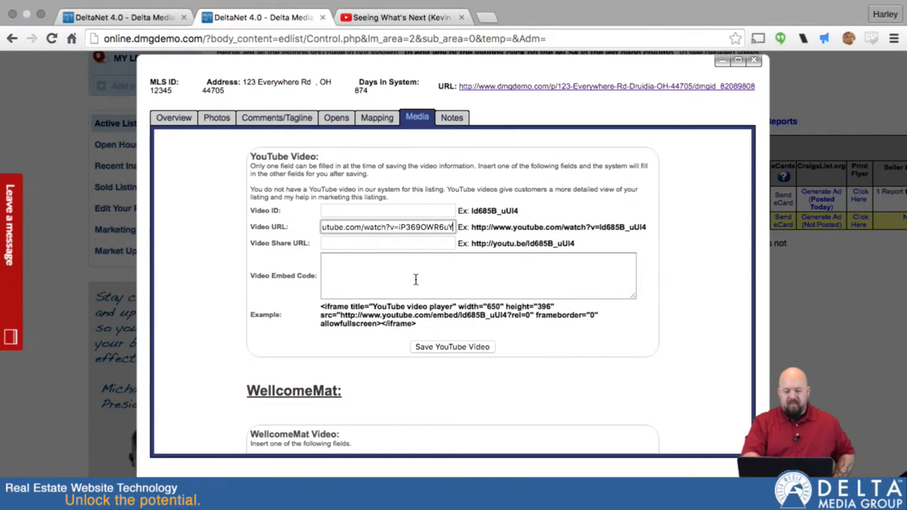
pyautogui.click(416, 279)
pyautogui.click(378, 226)
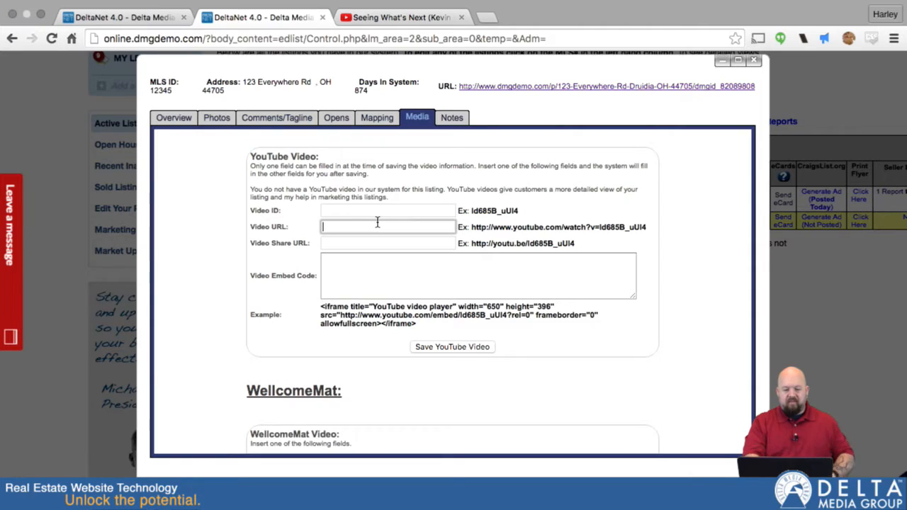
pyautogui.hotkey('ctrl', 'v')
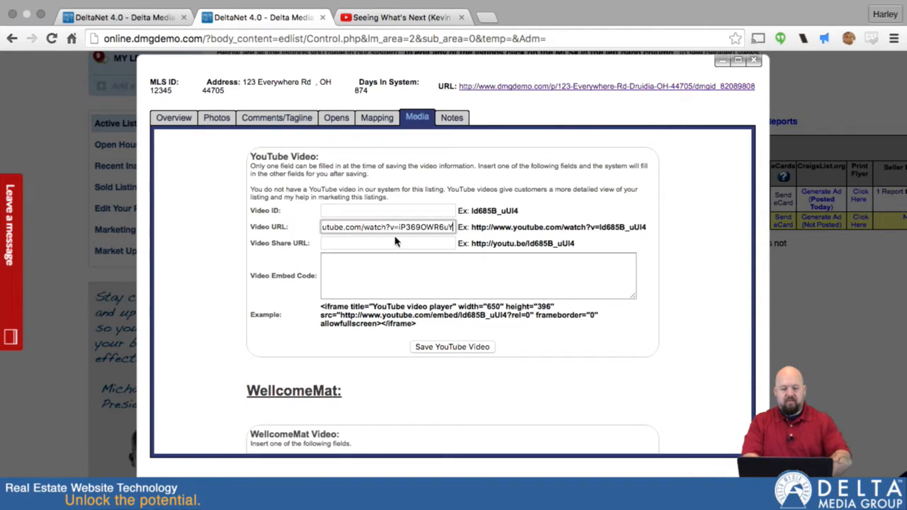
pyautogui.click(449, 348)
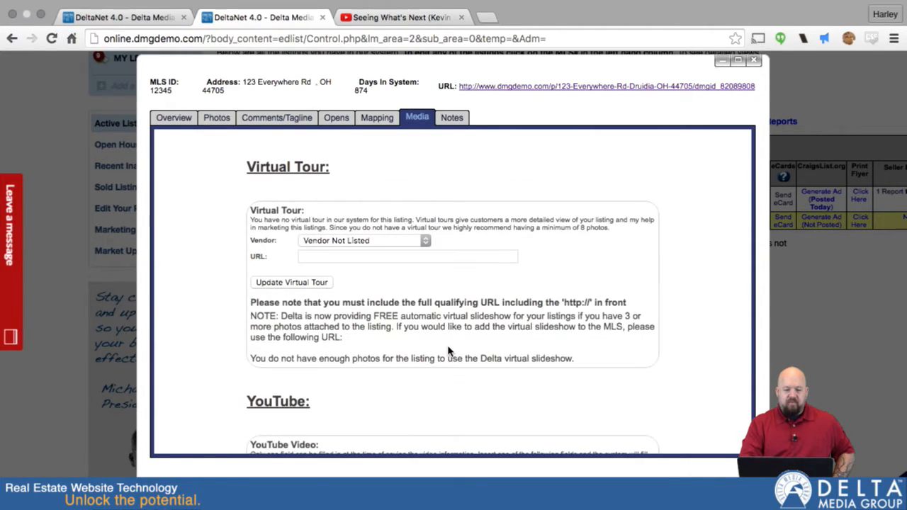
# Step: Open the listing's public detail page from its URL link and review it
pyautogui.scroll(-5, 448, 351)
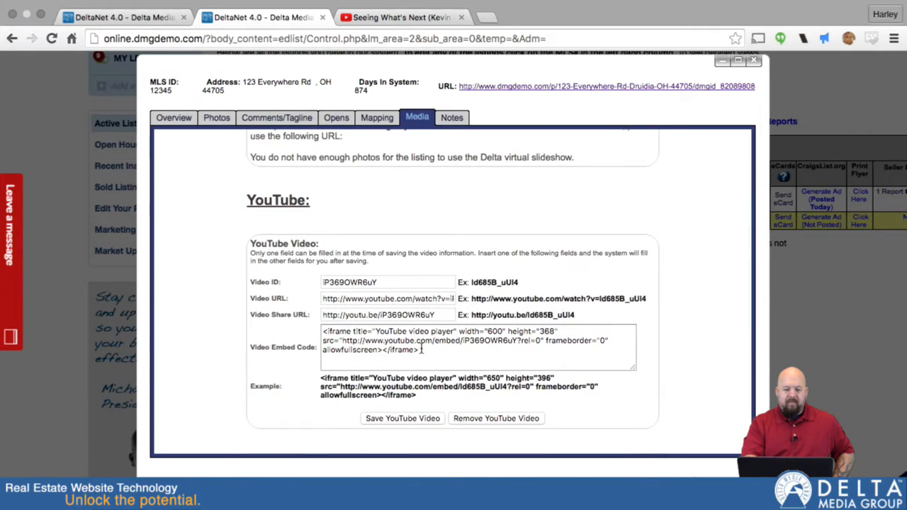
pyautogui.click(518, 86)
pyautogui.scroll(-10, 574, 310)
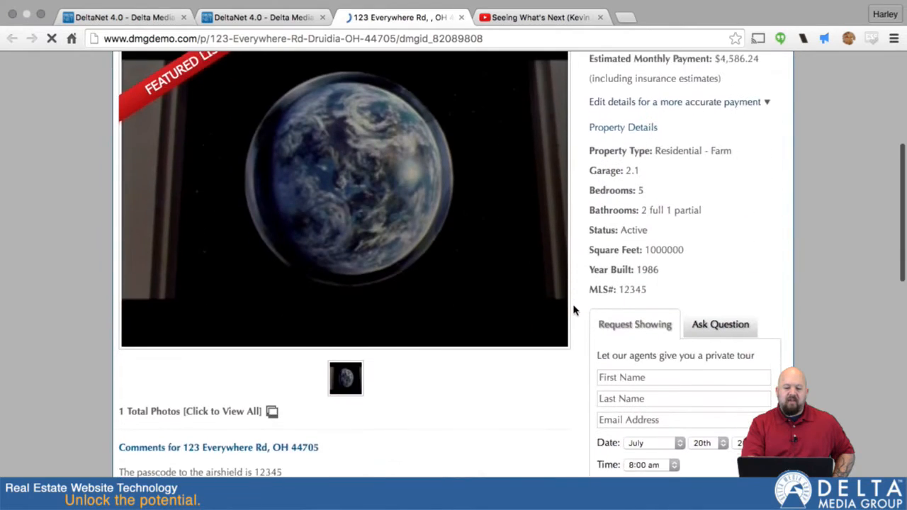
pyautogui.scroll(6, 574, 309)
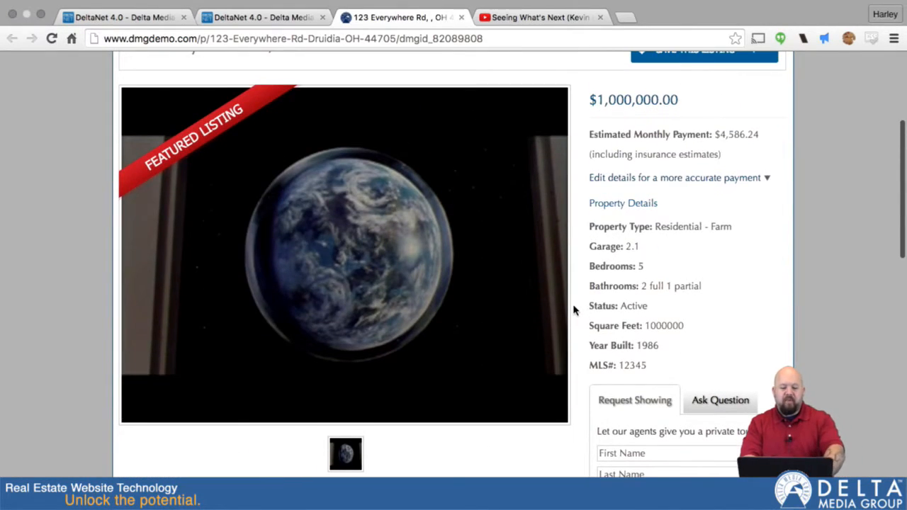
pyautogui.press('super+r')
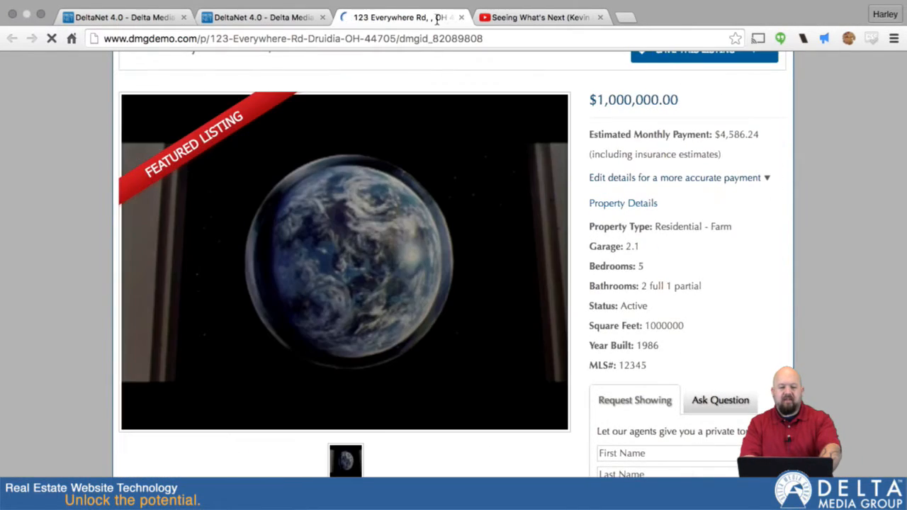
# Step: Go to the agent's test website, testwolfarth.dmgdemo.com, in the same tab
pyautogui.click(494, 38)
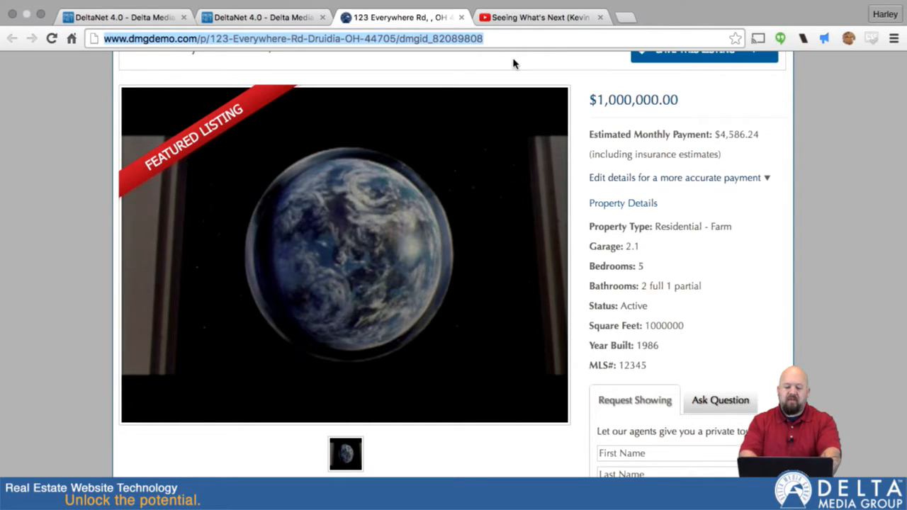
pyautogui.write('test')
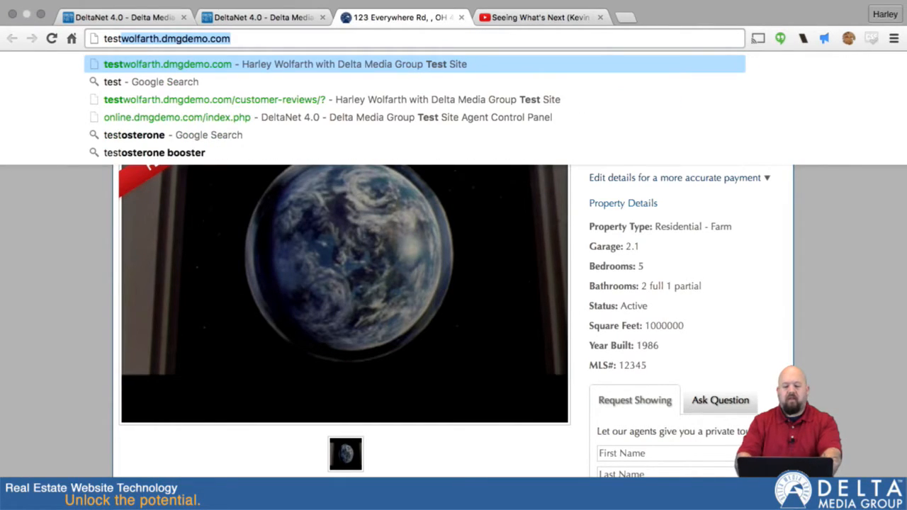
pyautogui.press('Return')
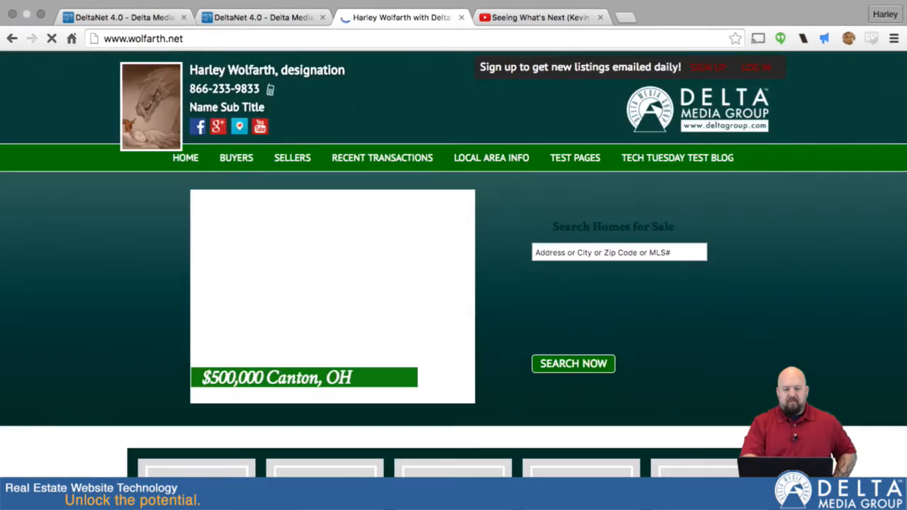
pyautogui.moveTo(512, 194)
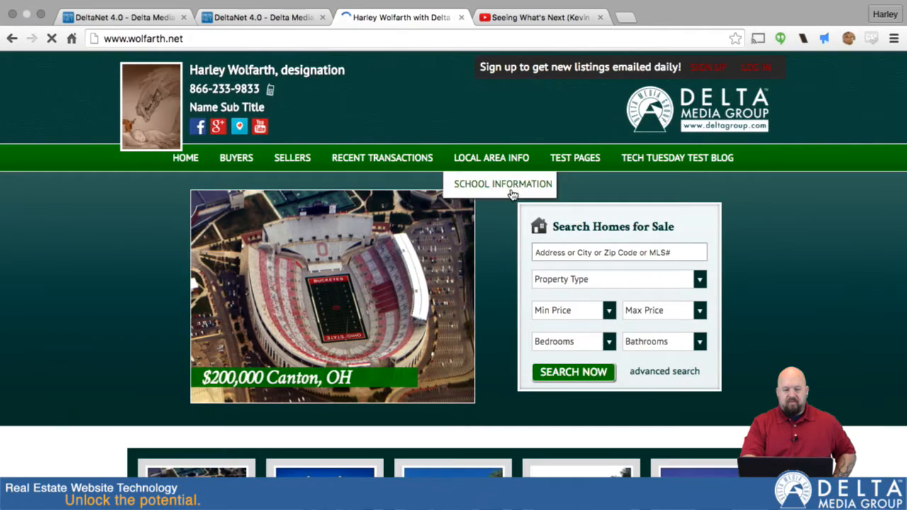
pyautogui.scroll(-5, 481, 189)
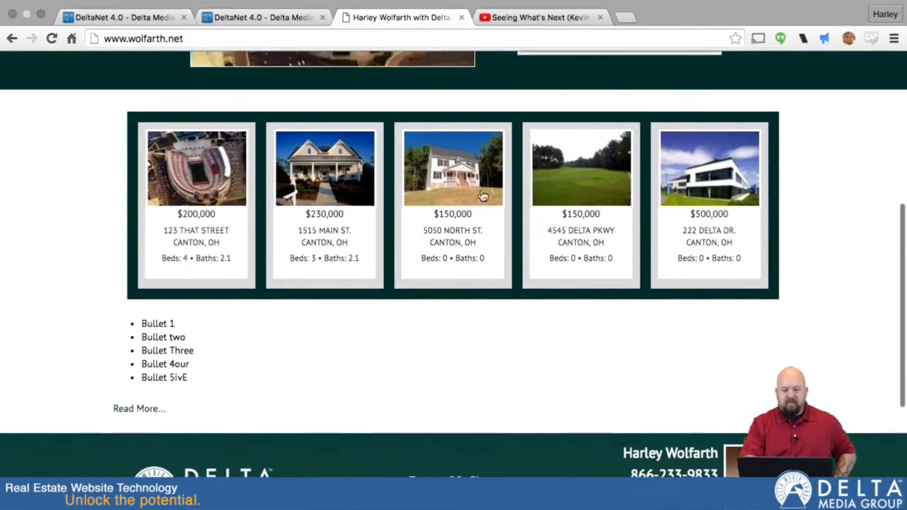
pyautogui.scroll(5, 481, 196)
pyautogui.click(283, 40)
pyautogui.press('Right')
pyautogui.write('/')
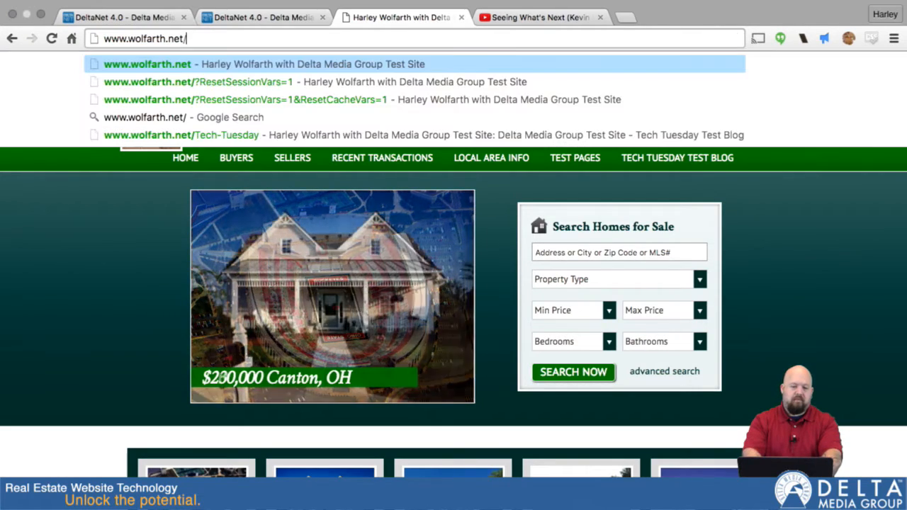
pyautogui.write('listings/?feat=')
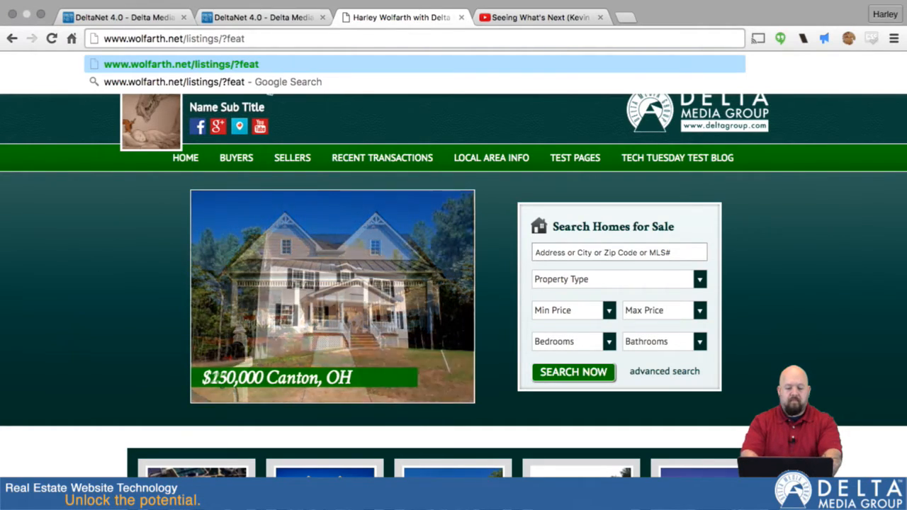
pyautogui.write('1')
pyautogui.press('Return')
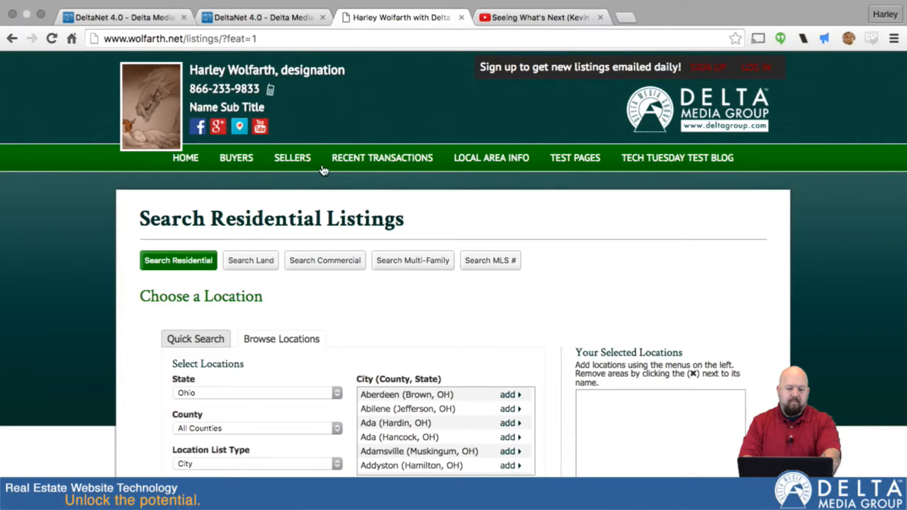
pyautogui.click(225, 39)
pyautogui.click(224, 39)
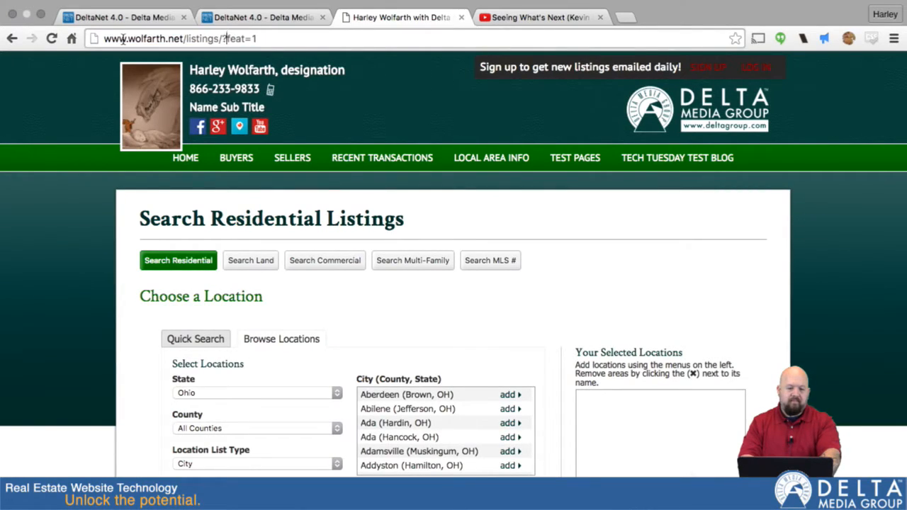
pyautogui.write('query.php')
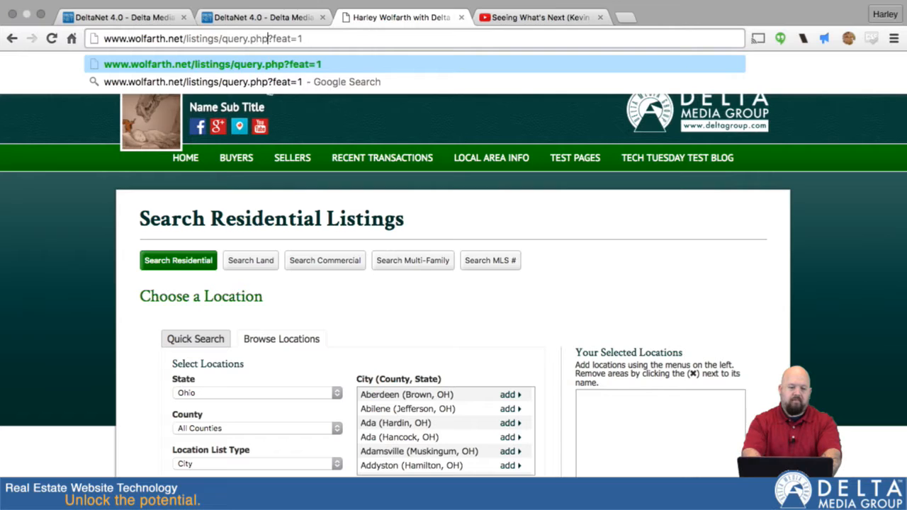
pyautogui.press('Return')
# Step: Open the featured listing from the search results and review its public detail page
pyautogui.scroll(-3, 361, 249)
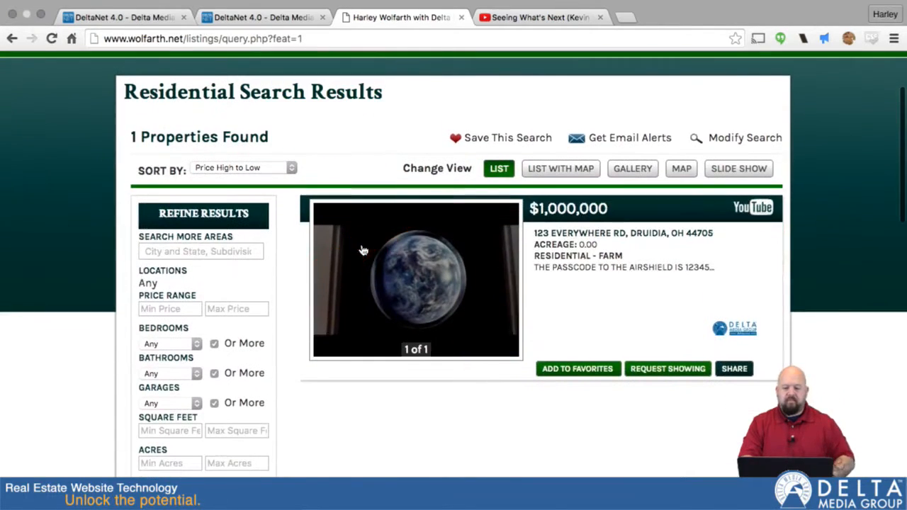
pyautogui.click(425, 275)
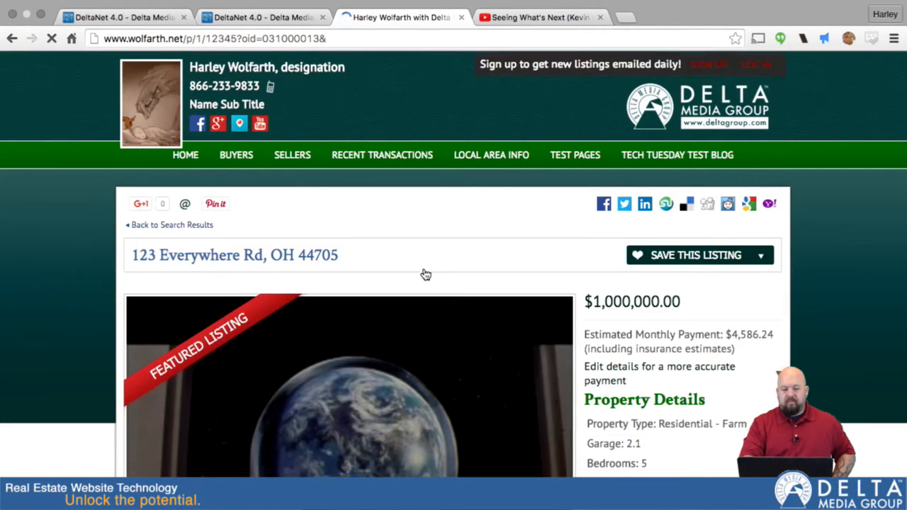
pyautogui.scroll(-3, 426, 275)
pyautogui.scroll(-8, 425, 275)
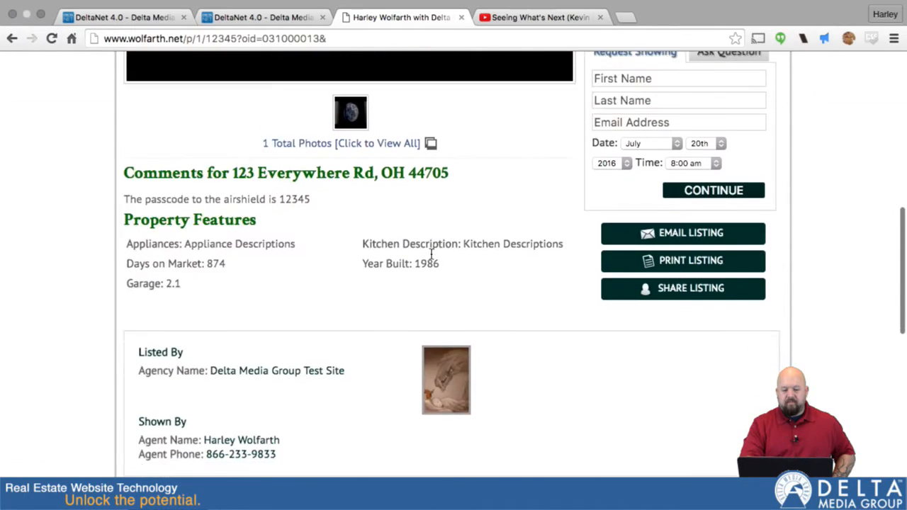
pyautogui.scroll(10, 431, 253)
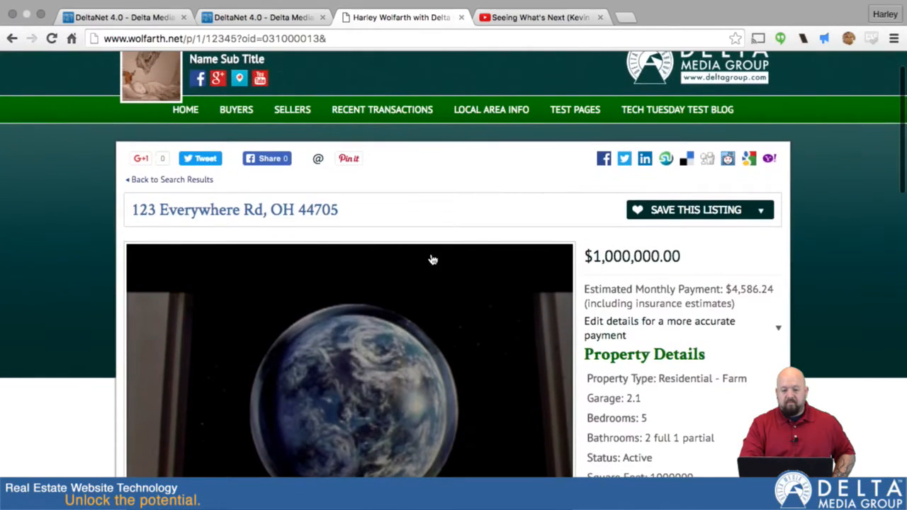
# Step: Scroll through the featured listing's public detail page to view its photo and property details
pyautogui.scroll(-3, 557, 351)
pyautogui.scroll(2, 556, 351)
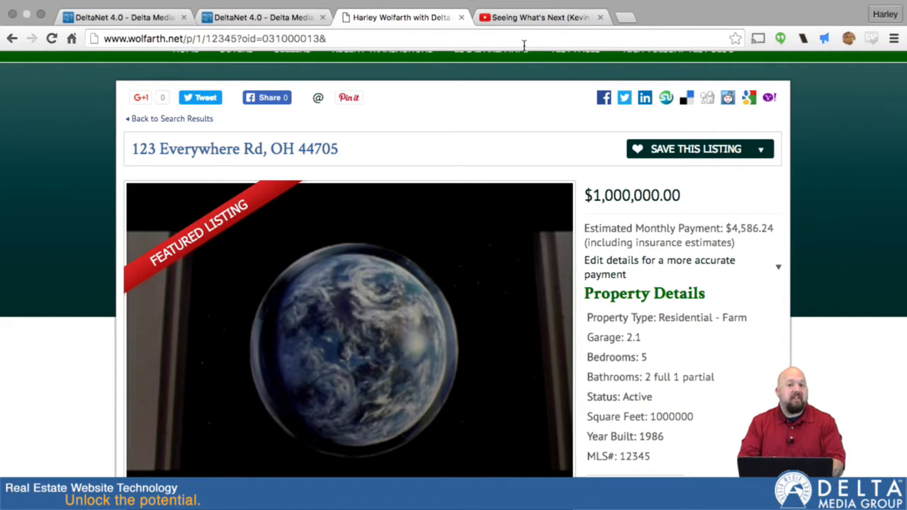
pyautogui.scroll(-5, 577, 216)
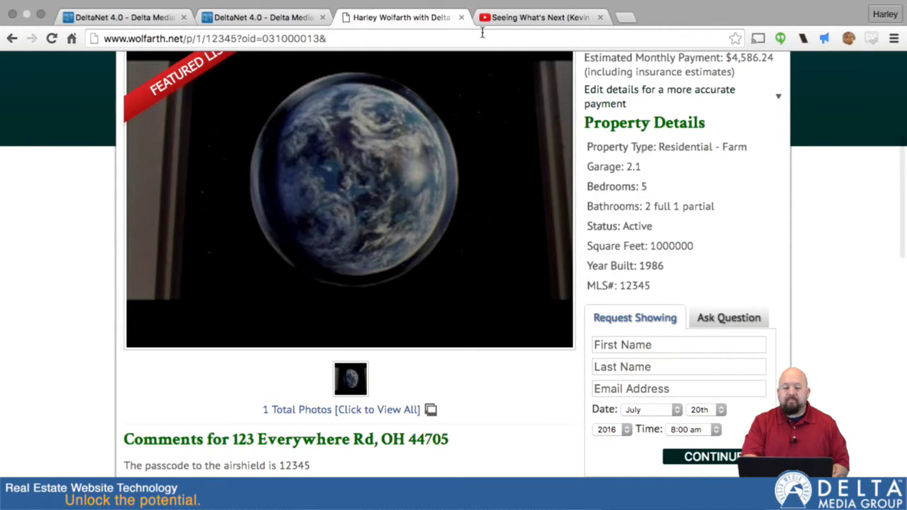
# Step: Return to the DeltaNet listing window and scroll through the Media tab's YouTube and WellcomeMat video sections
pyautogui.click(266, 17)
pyautogui.scroll(-2, 519, 212)
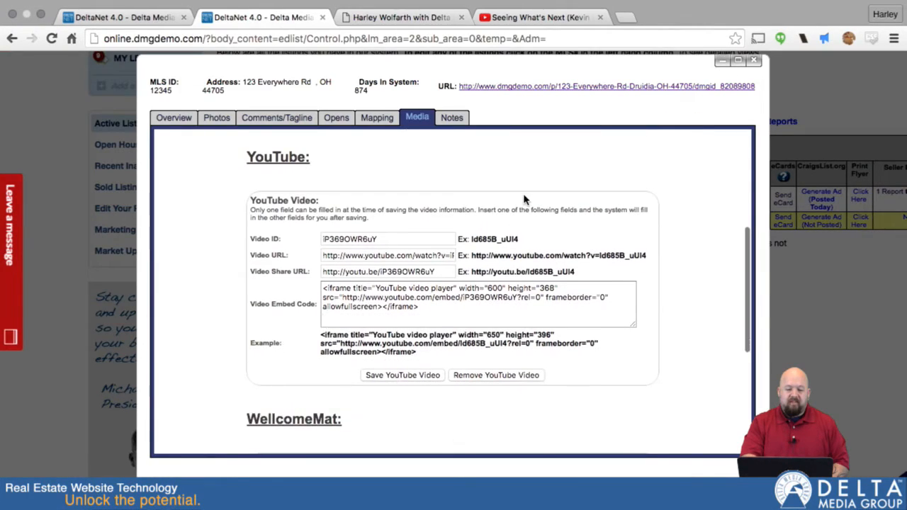
pyautogui.scroll(-2, 581, 206)
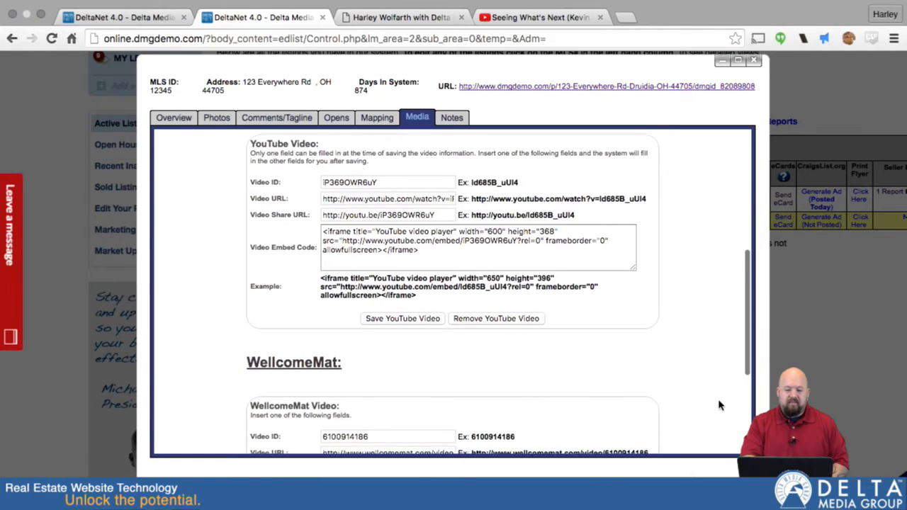
pyautogui.scroll(-3, 718, 403)
pyautogui.scroll(-2, 704, 400)
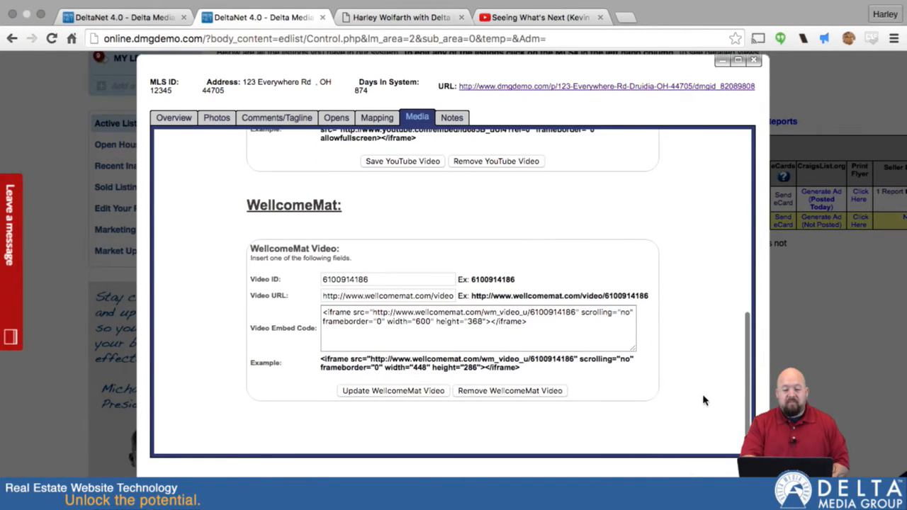
pyautogui.scroll(-2, 704, 400)
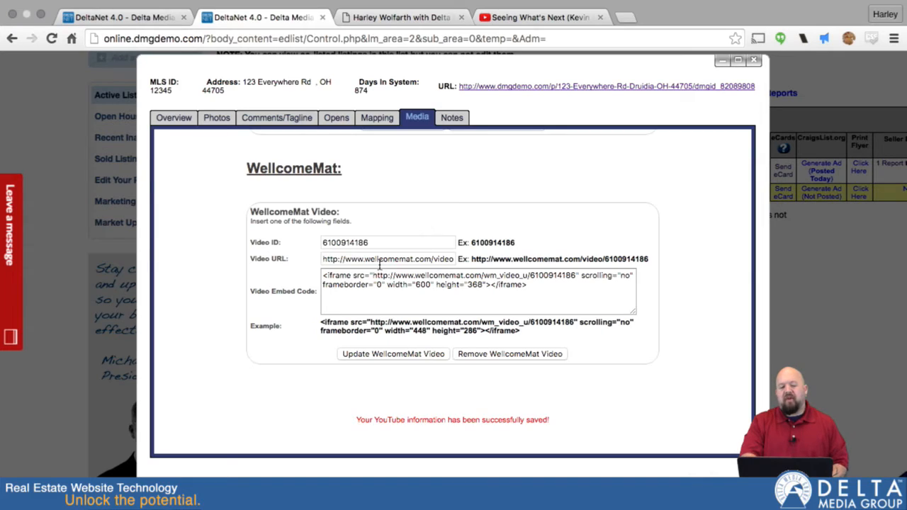
# Step: Review the add-note form and current notes on the listing's Notes tab, and close the listing window
pyautogui.click(454, 121)
pyautogui.scroll(-2, 456, 124)
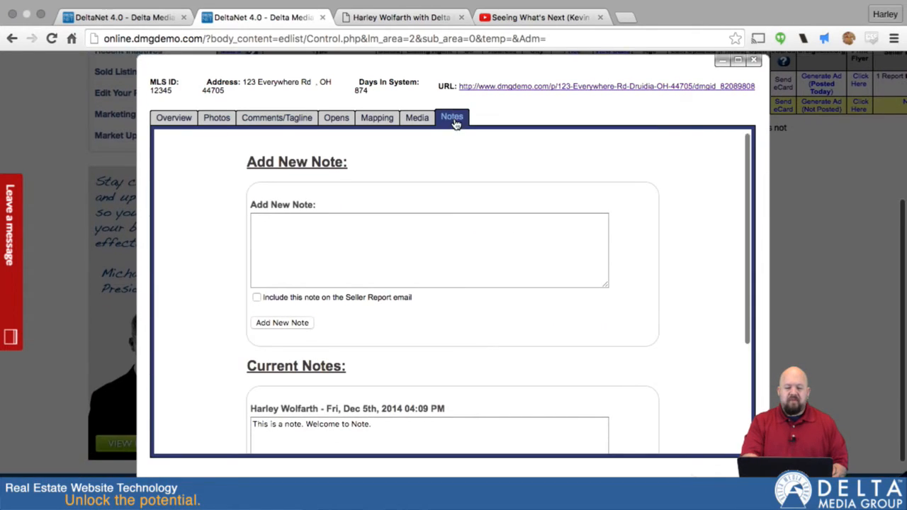
pyautogui.scroll(-3, 584, 317)
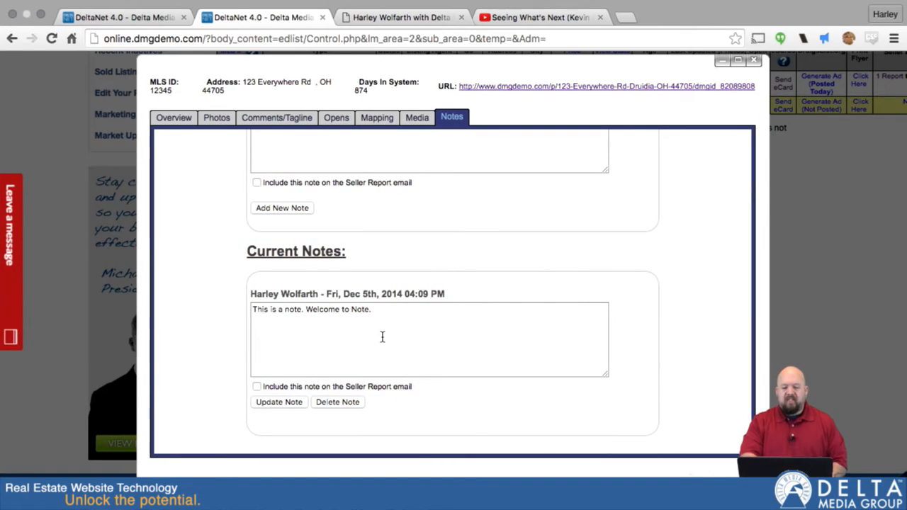
pyautogui.scroll(-2, 469, 343)
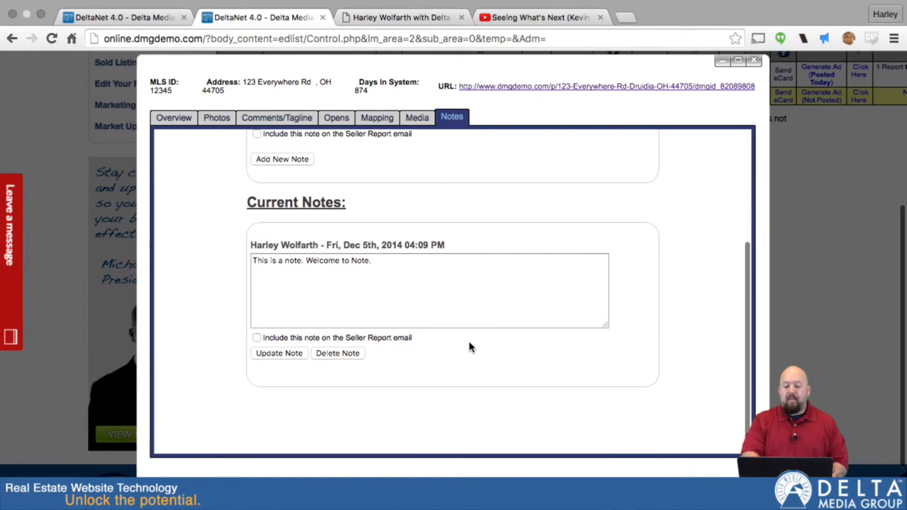
pyautogui.scroll(4, 469, 346)
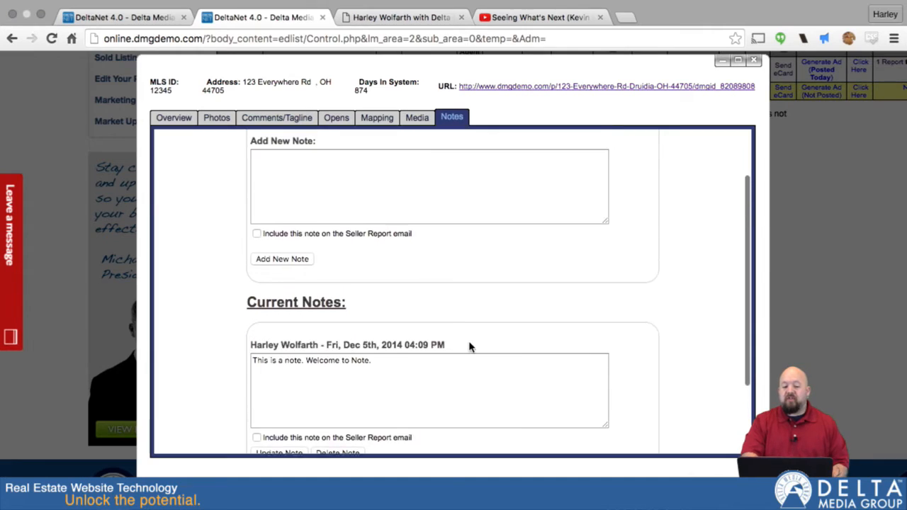
pyautogui.scroll(-4, 420, 307)
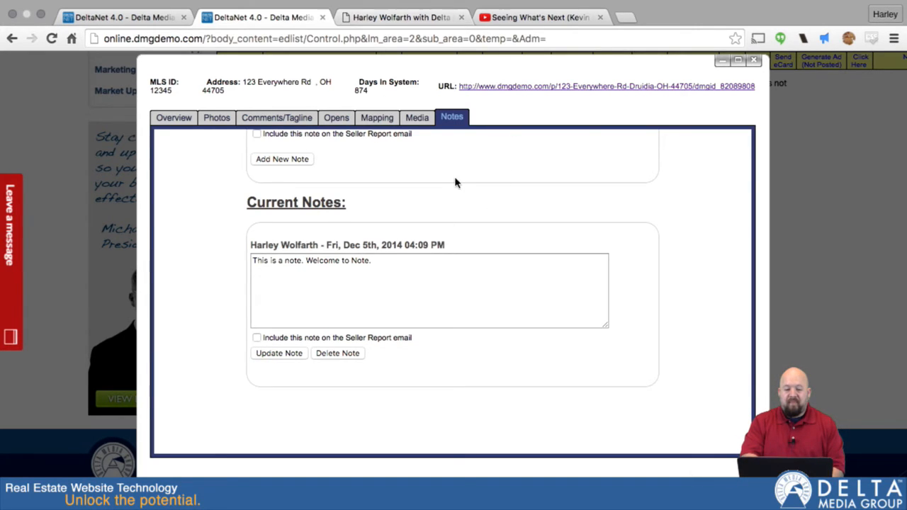
pyautogui.scroll(5, 456, 182)
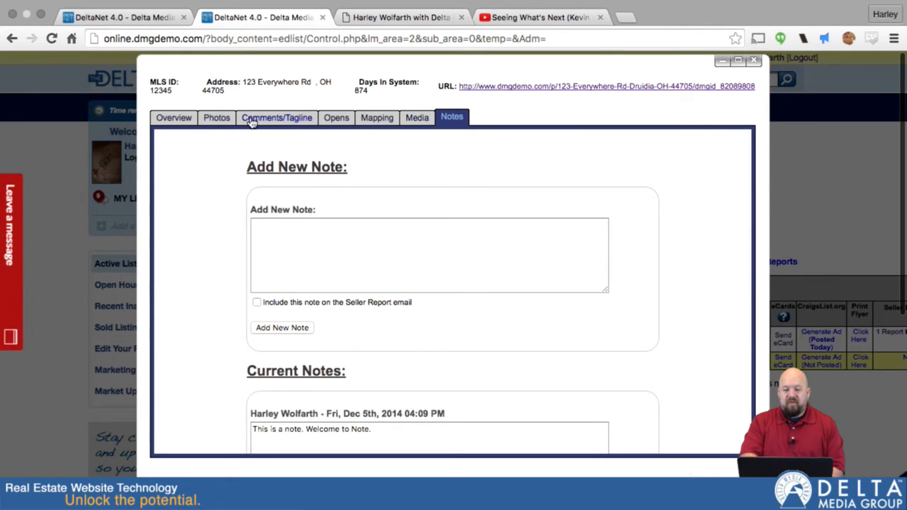
pyautogui.click(754, 62)
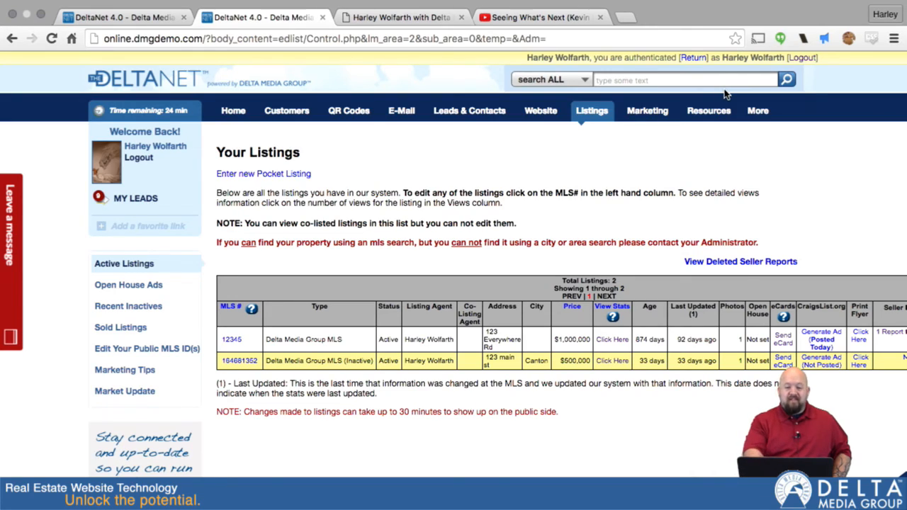
# Step: Open the Marketing menu
pyautogui.moveTo(647, 112)
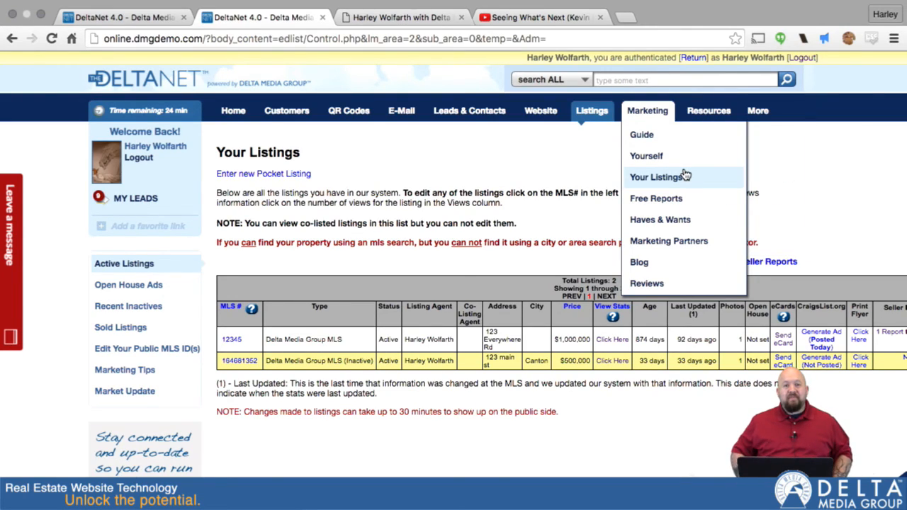